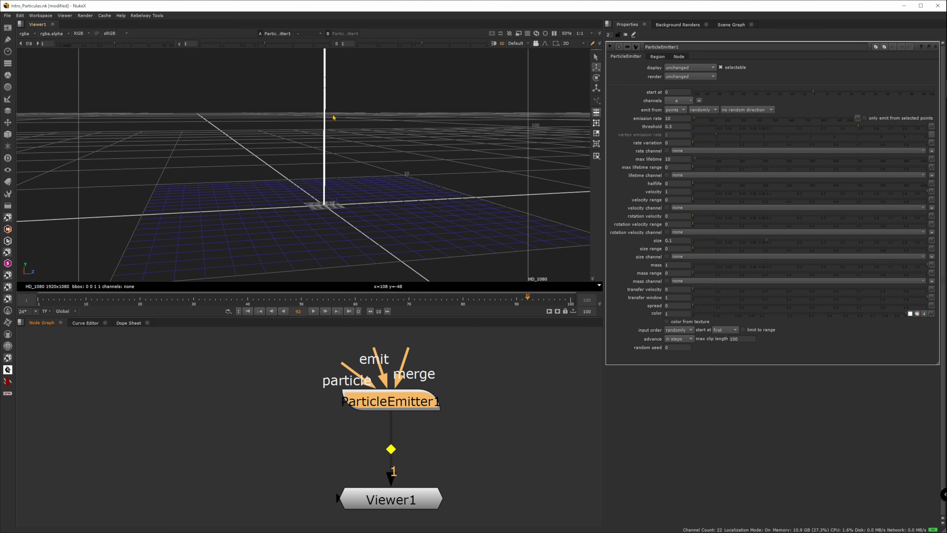
Examine the emitter's particle column in the 3D view, play the animation, and scrub back to the first frame.
drag(313, 143, 358, 164)
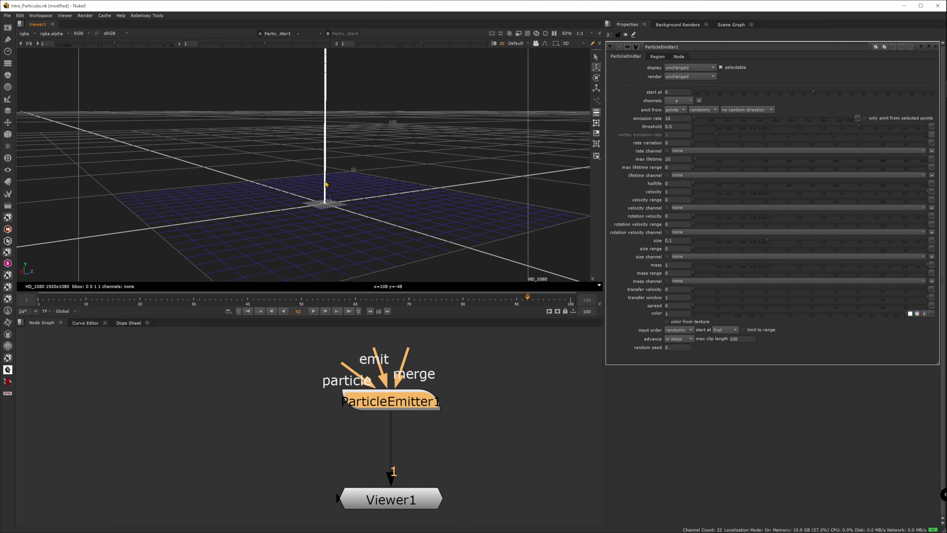
scroll(325, 184, up, 3)
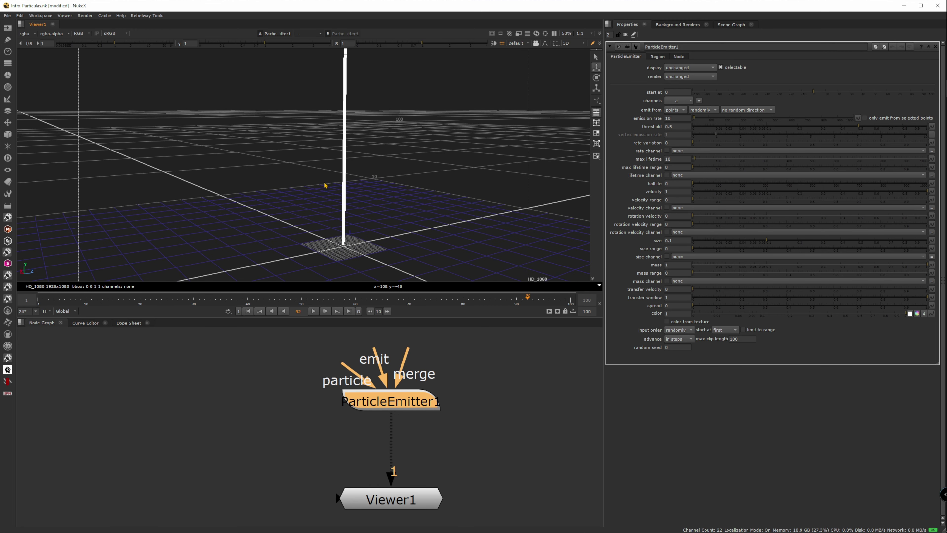
scroll(325, 185, down, 3)
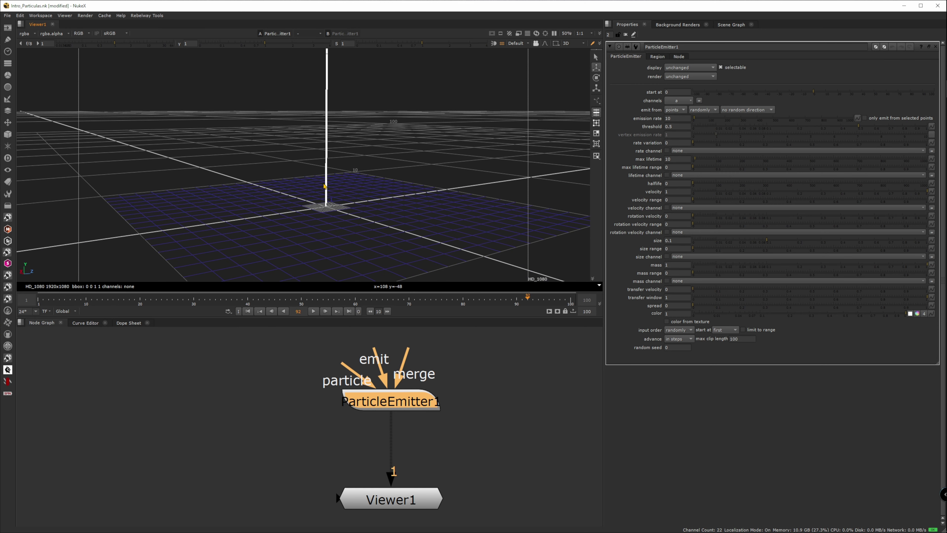
drag(318, 183, 360, 137)
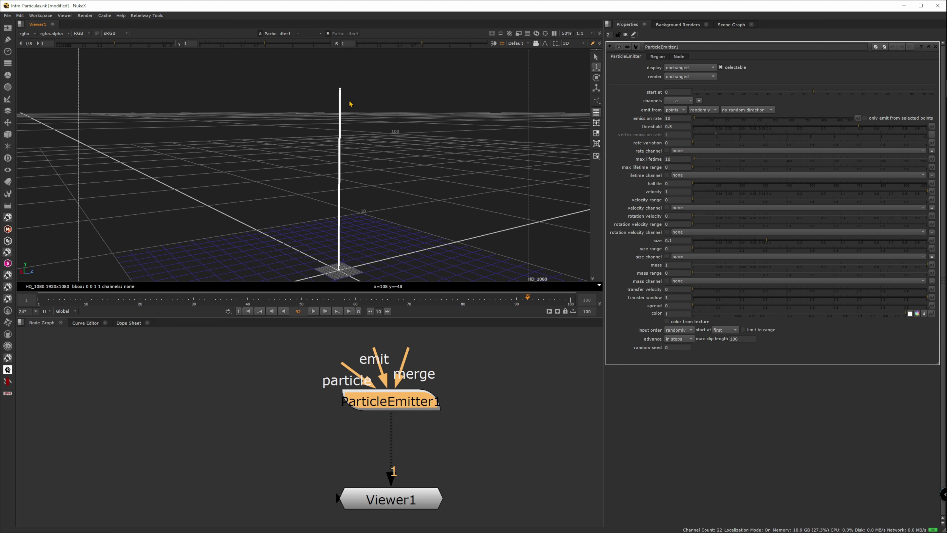
click(313, 312)
drag(231, 303, 219, 305)
drag(53, 303, 40, 302)
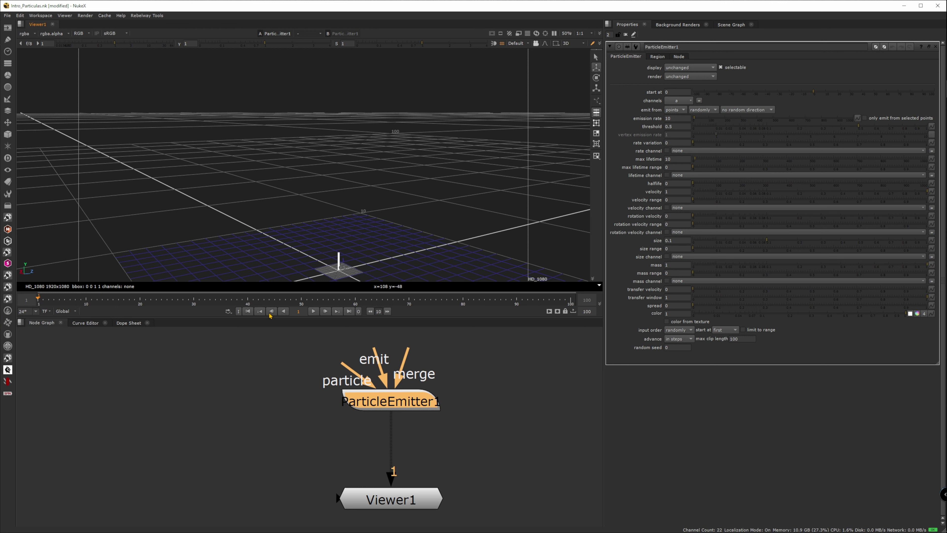
Go through the animation frame by frame from the start to frame 9, examining how the particles are emitted.
click(248, 312)
key(Right)
key(Right)
key(Right)
key(Right)
key(Right)
key(Right)
key(Right)
key(Right)
key(Right)
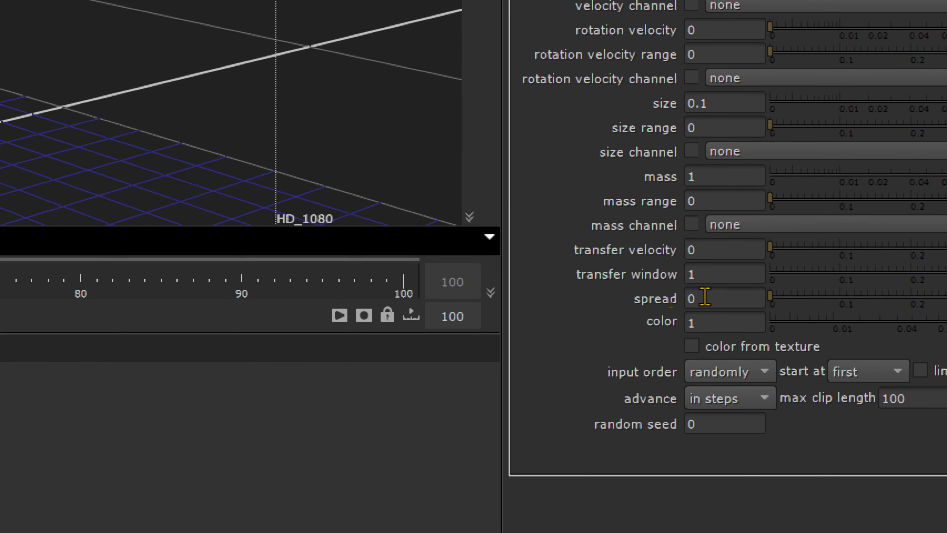
Try spreading the emitted particles with a spread of 0.04, and increase it to about 0.296.
double_click(691, 299)
drag(671, 301, 698, 300)
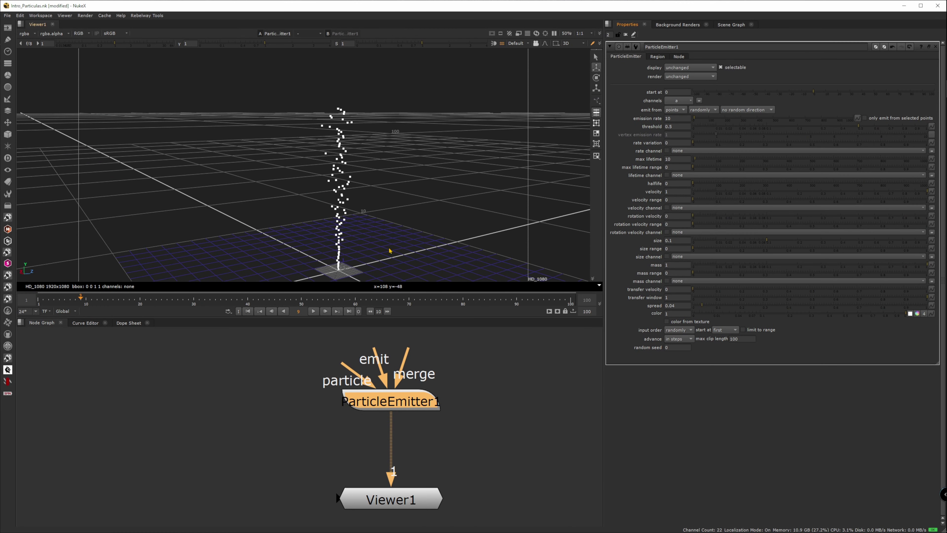
mouse_move(704, 308)
mouse_down()
mouse_move(688, 306)
mouse_move(780, 308)
mouse_move(762, 307)
mouse_up()
drag(458, 230, 457, 208)
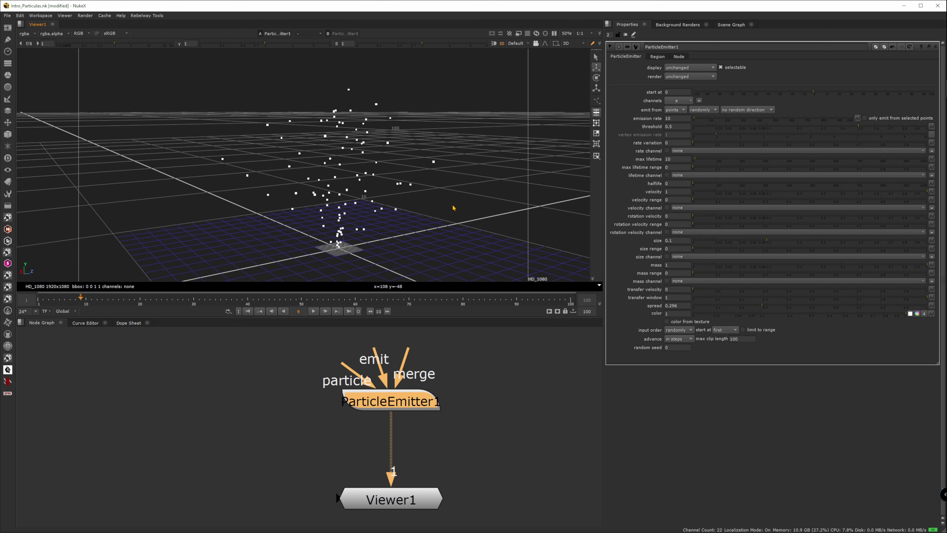
Vary the spread between about 0.22 and 0.35 during playback, return it to 0, and stop the playback.
drag(763, 306, 726, 311)
key(l)
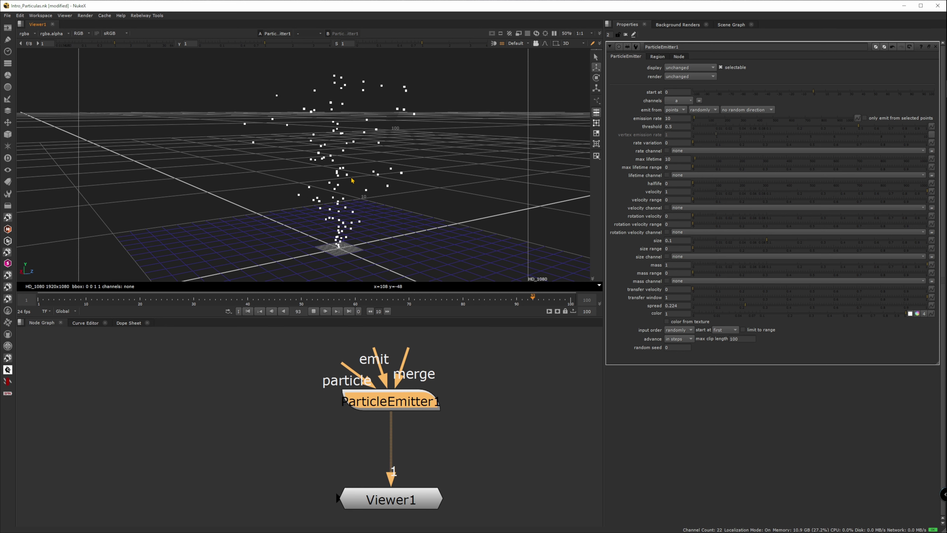
click(720, 307)
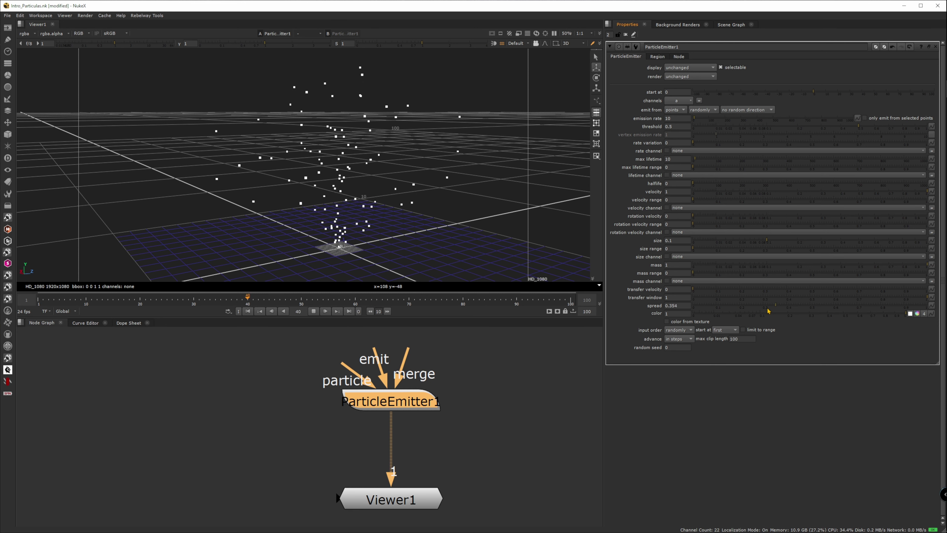
click(737, 308)
click(759, 307)
mouse_move(758, 310)
mouse_down()
mouse_move(720, 312)
mouse_move(760, 308)
mouse_up()
click(707, 307)
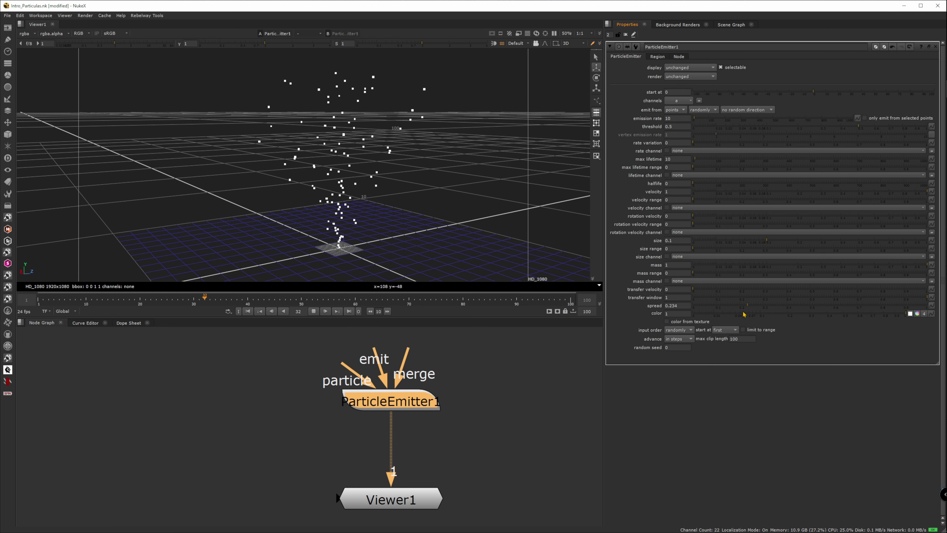
drag(705, 310, 682, 309)
key(k)
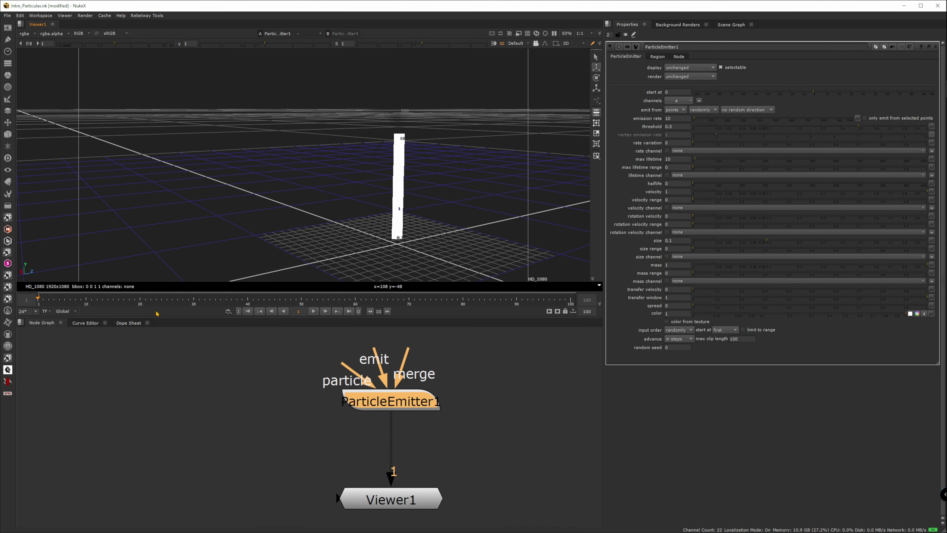
Compare frames 0 and 1, set the emitter's start frame to -100 from frame 0, and play the pre-rolled particles.
key(Left)
key(Right)
key(Left)
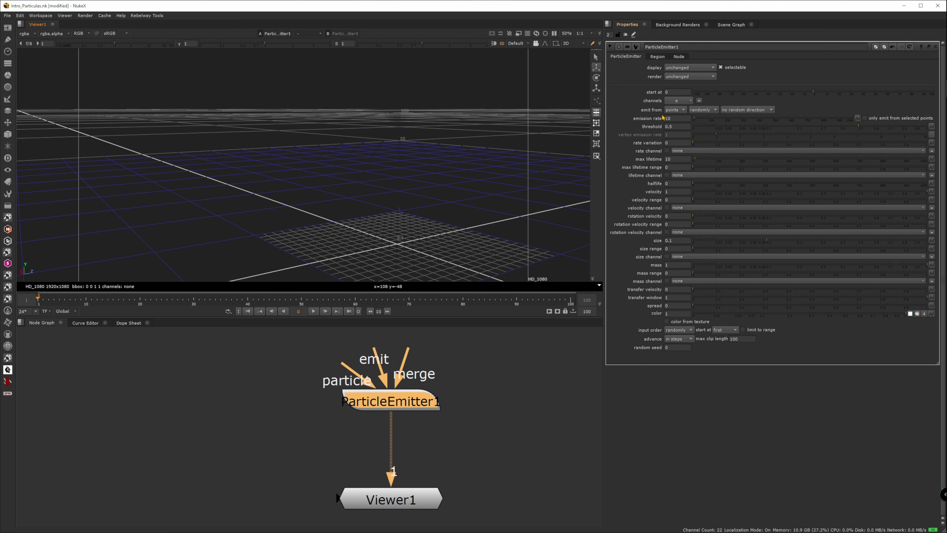
mouse_move(674, 91)
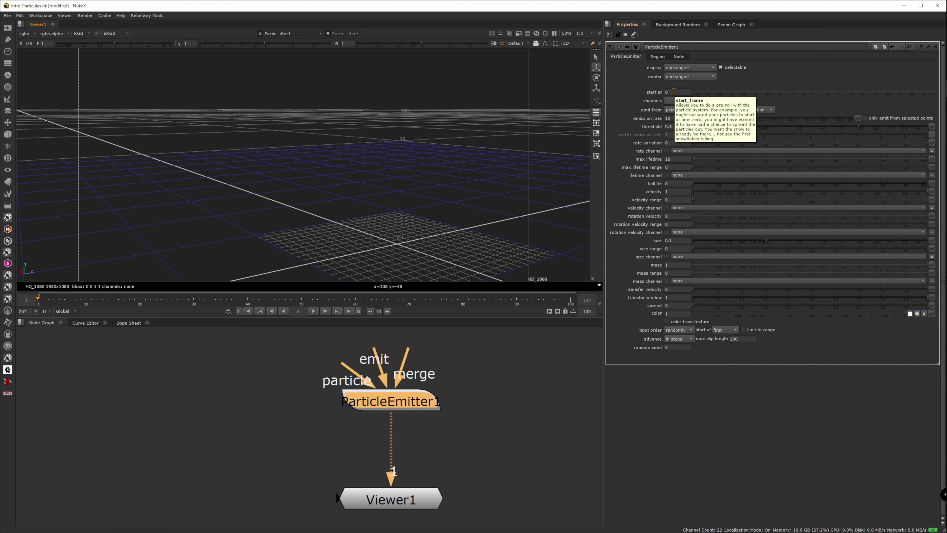
click(674, 91)
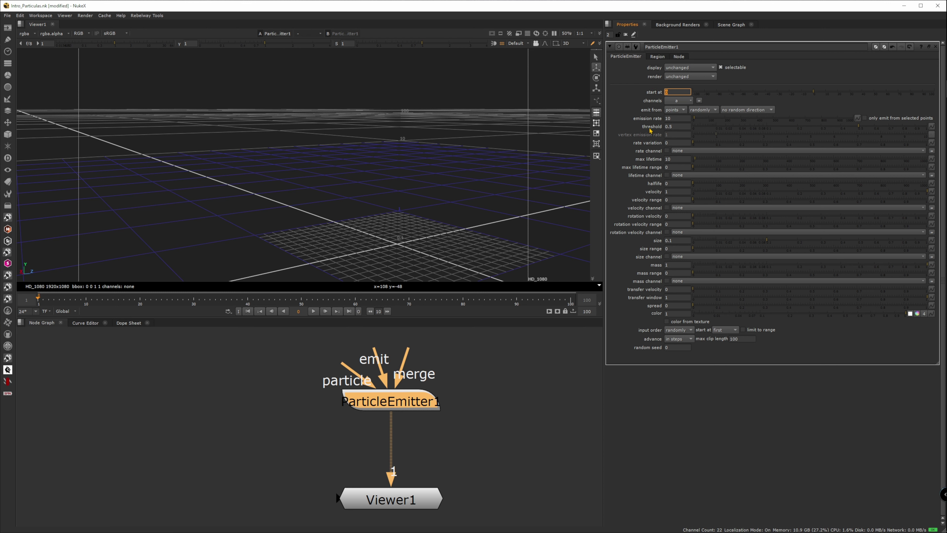
text(-1100)
key(Return)
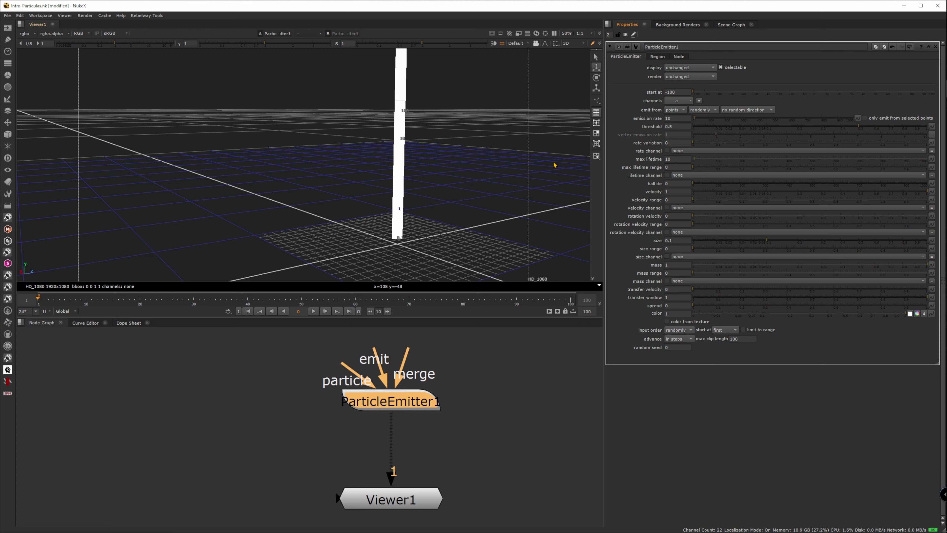
click(313, 312)
click(314, 312)
Set the emitter's start frame to 50 and scrub the timeline around frame 50 to check the emission start.
click(302, 301)
click(677, 91)
text(50)
key(Return)
mouse_move(302, 298)
mouse_down()
mouse_move(152, 302)
mouse_move(404, 304)
mouse_move(271, 305)
mouse_move(302, 304)
mouse_up()
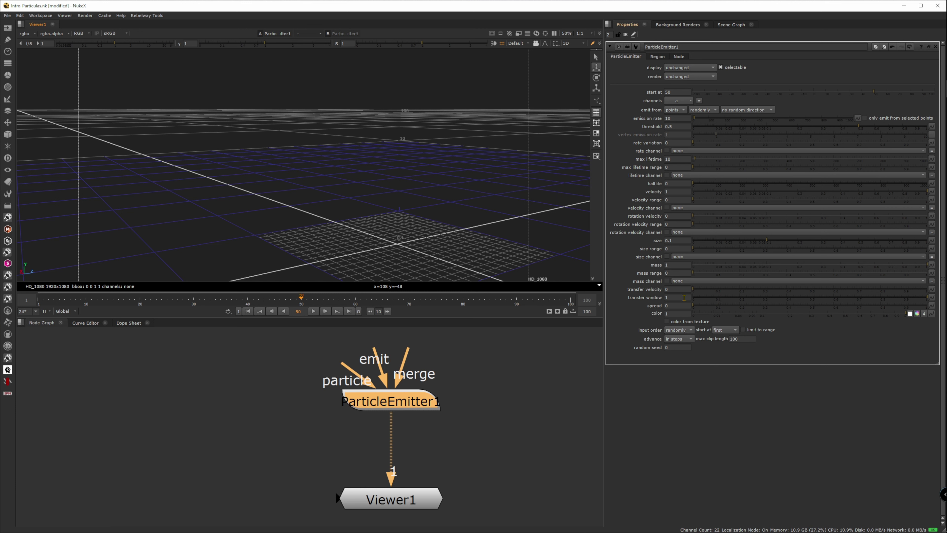
Set the particle spread to about 0.182, play the animation from an earlier frame, and stop it.
drag(693, 309, 736, 306)
drag(337, 298, 188, 299)
click(313, 312)
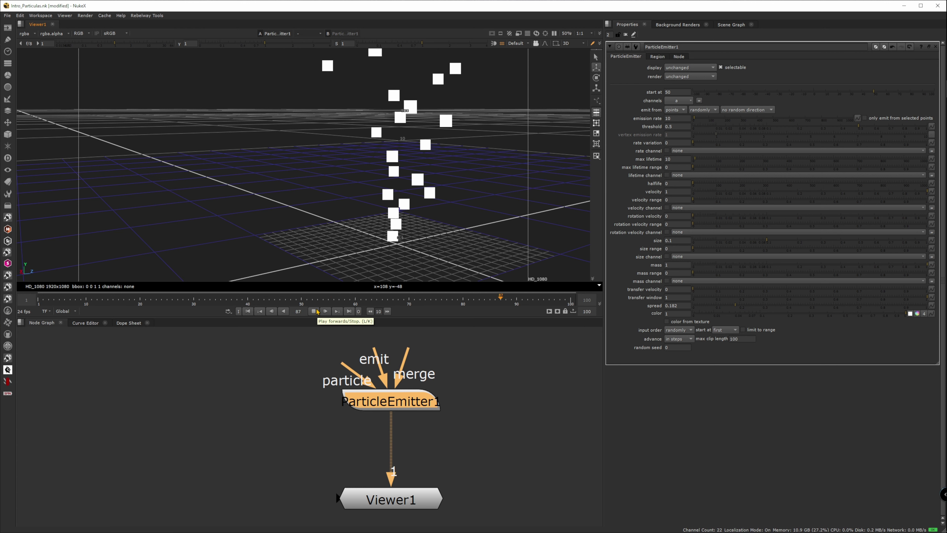
click(315, 311)
Set the emitter's start frame back to 0.
click(634, 90)
text(0)
key(Return)
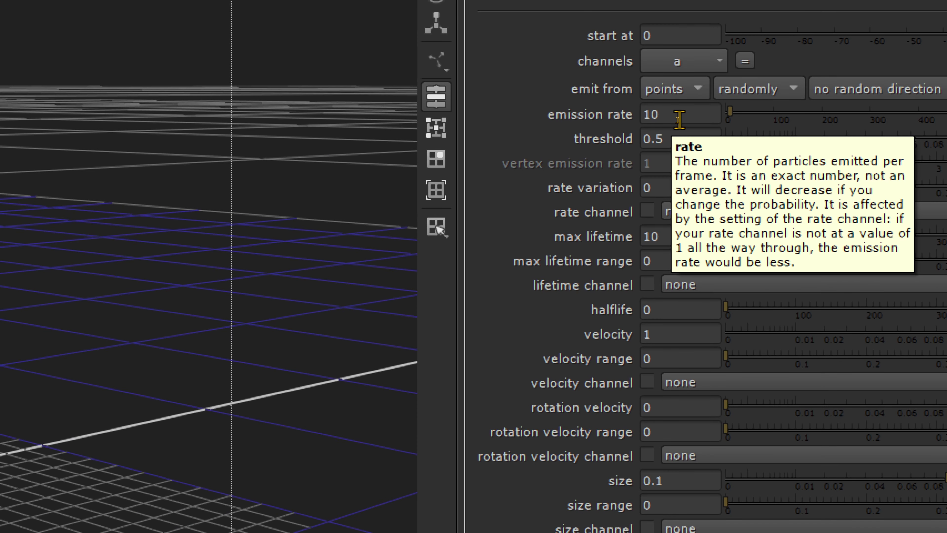
Try an emission rate of 1 and examine the individual particles emitted over frames 1 to 3.
click(675, 119)
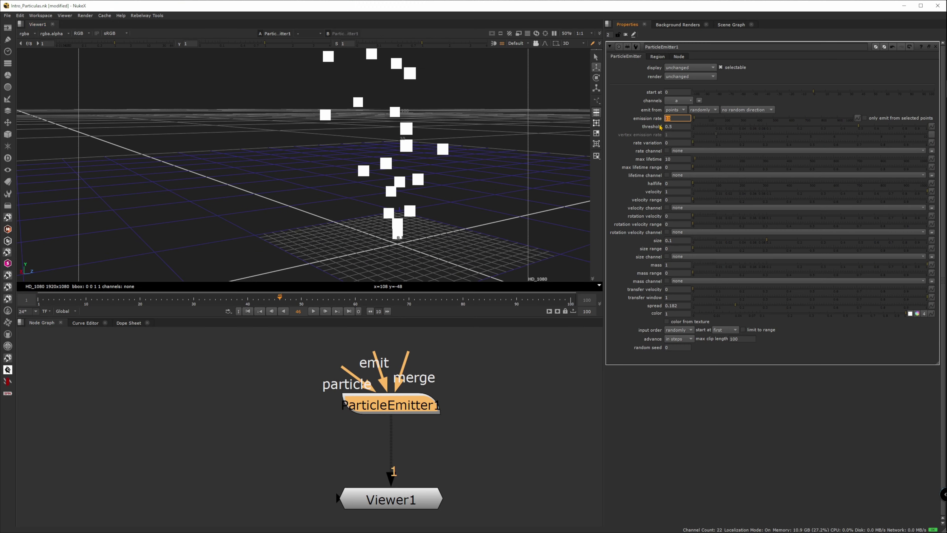
text(1)
key(Return)
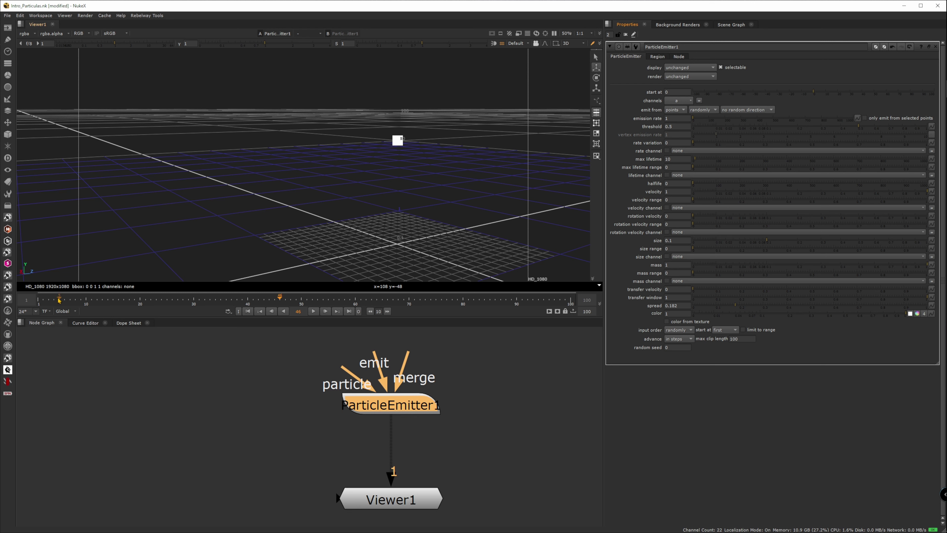
click(41, 300)
scroll(344, 213, down, 3)
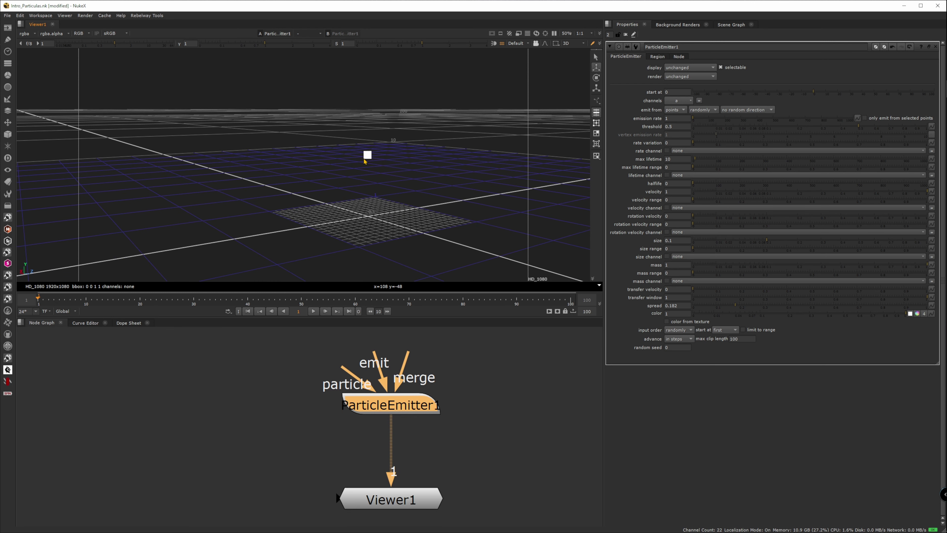
click(43, 302)
click(48, 302)
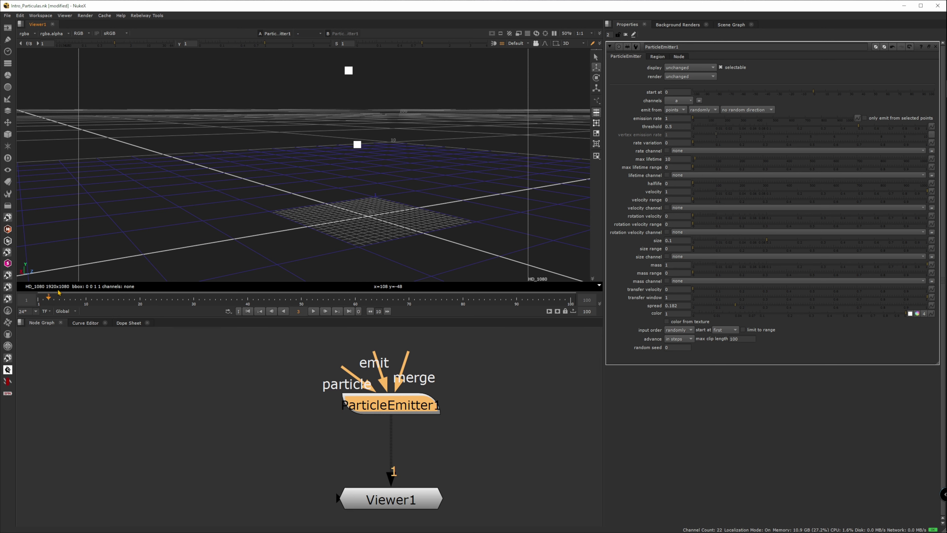
scroll(353, 150, down, 5)
drag(289, 97, 379, 152)
Set the emission rate back to 10 particles per frame.
click(653, 120)
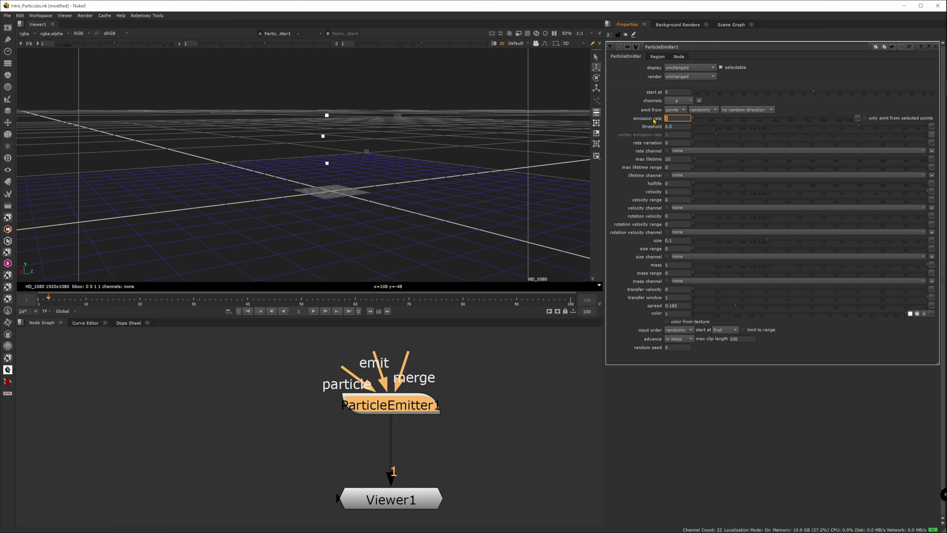
text(0)
key(Return)
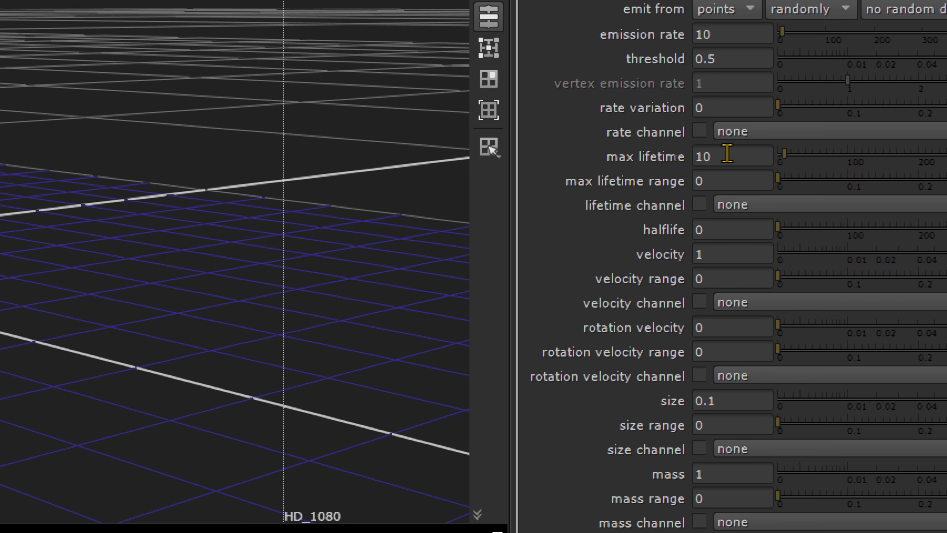
Raise the max lifetime of the particles, trying 624 and settling on 200, and check the result in playback.
double_click(676, 158)
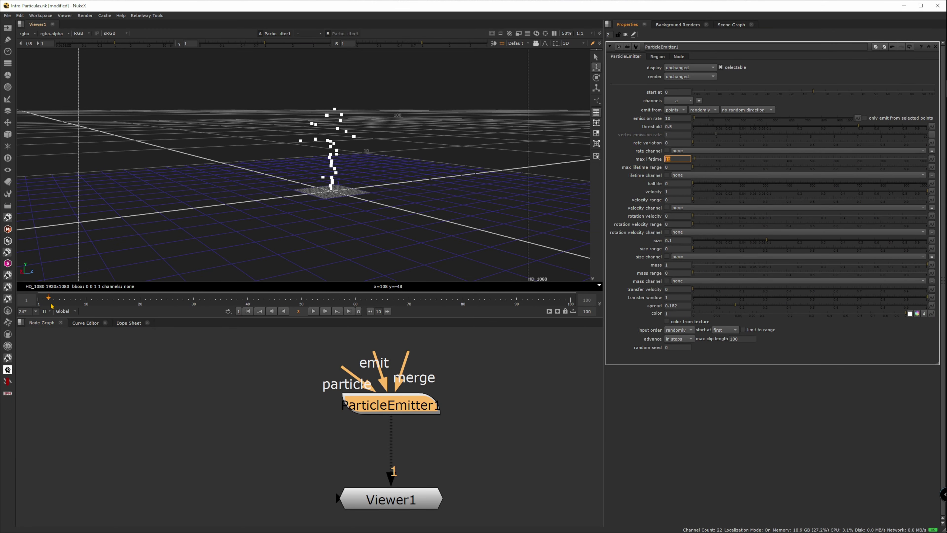
drag(51, 306, 74, 308)
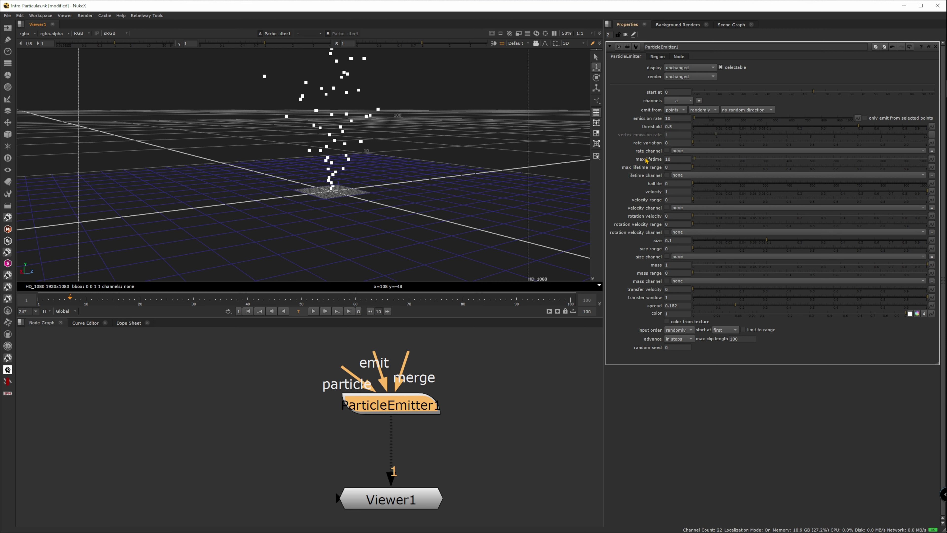
click(701, 160)
drag(739, 160, 784, 161)
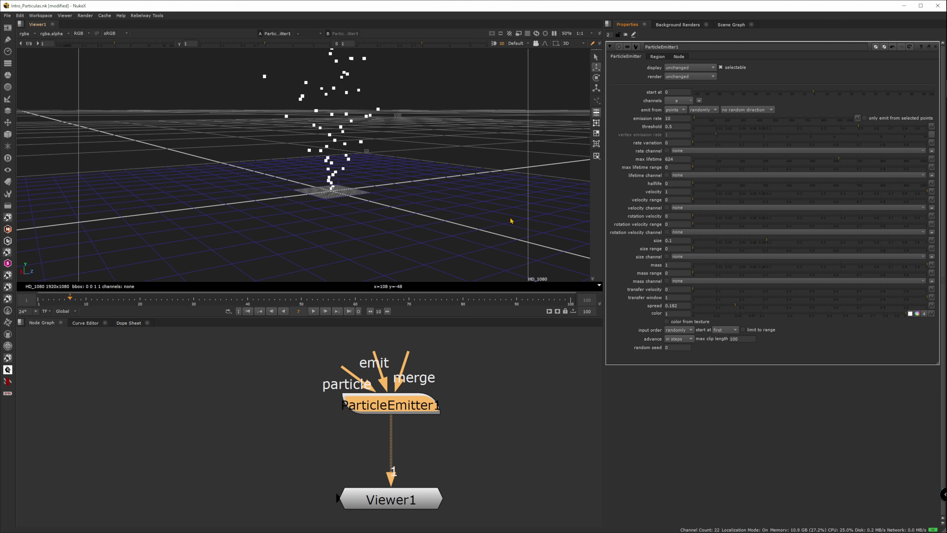
drag(258, 300, 215, 297)
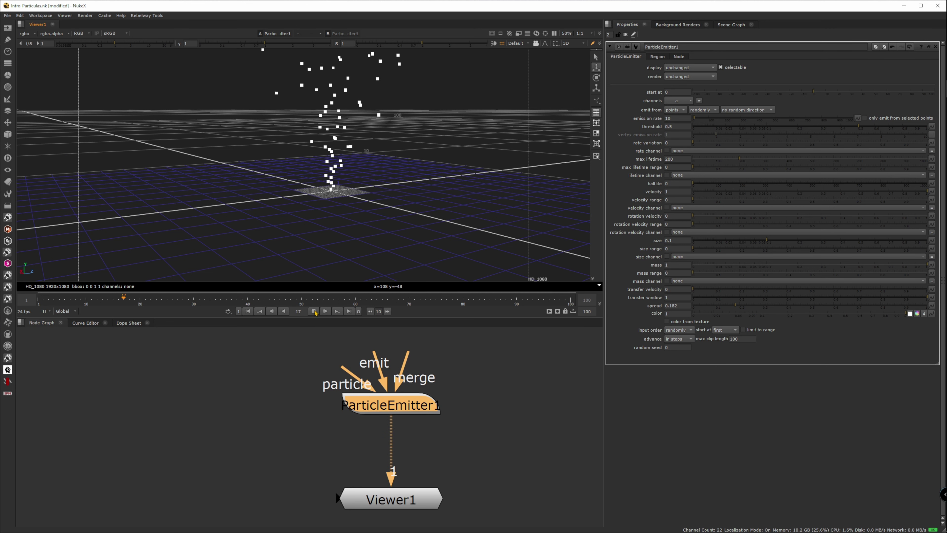
click(314, 312)
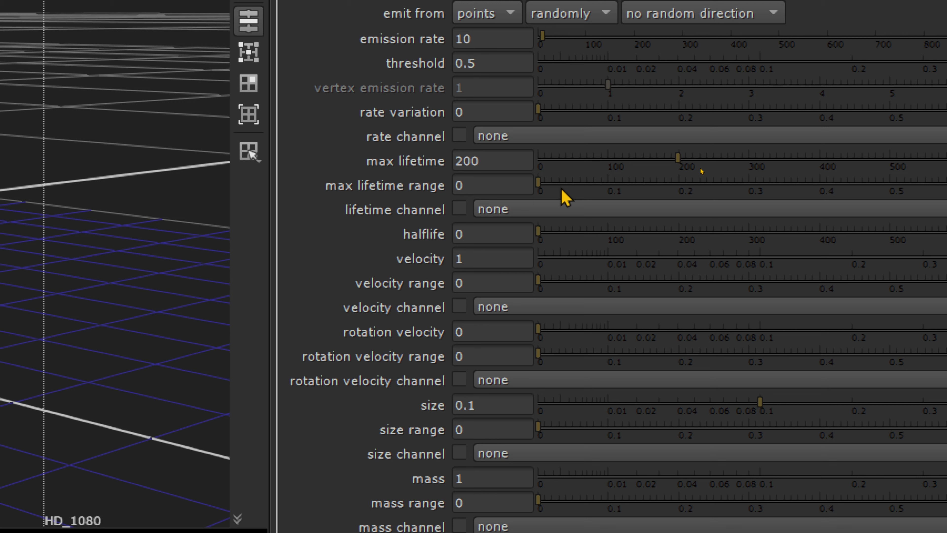
Try a max lifetime range of about 0.152, reset it to 0, and check the particles in playback.
drag(562, 189, 648, 191)
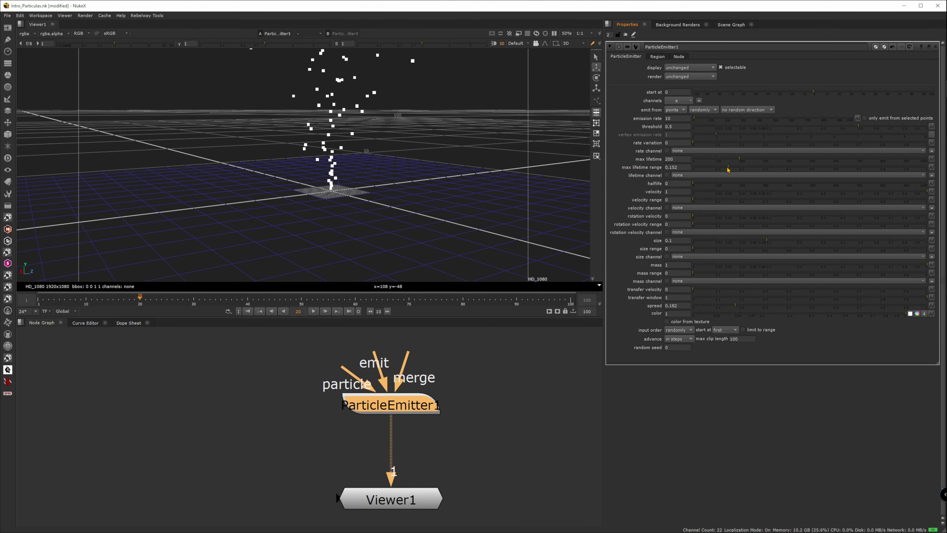
drag(728, 168, 690, 168)
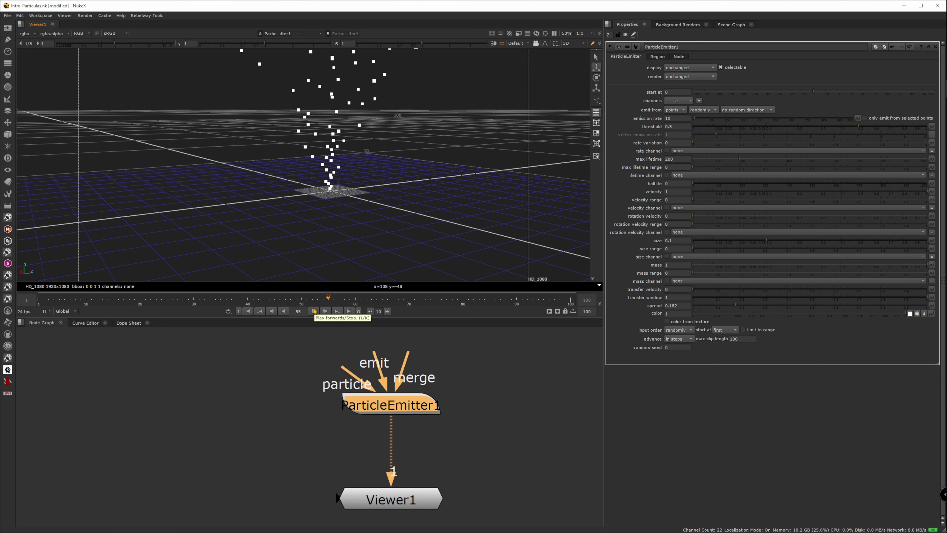
click(314, 311)
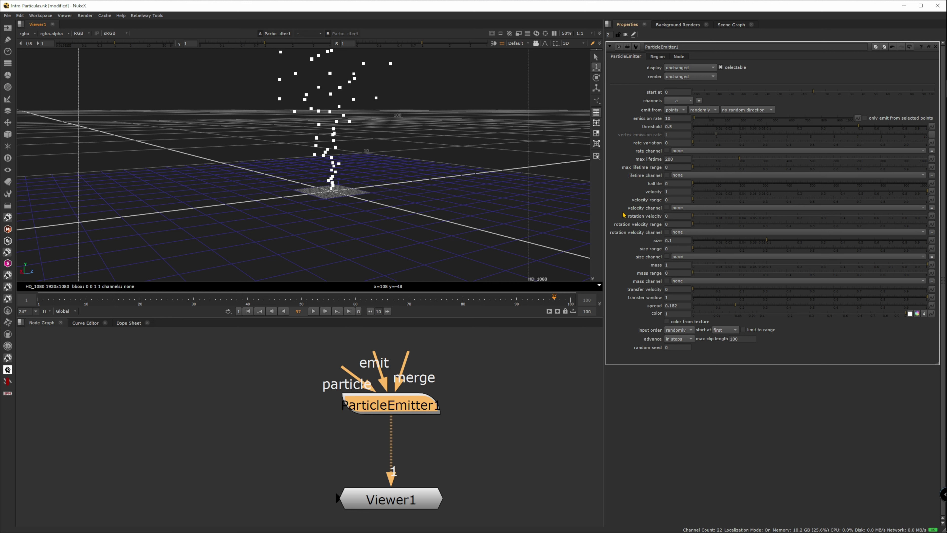
Set the particle velocity to 0.001, play the animation, and examine the slow particles closely at the origin.
click(626, 194)
key(Return)
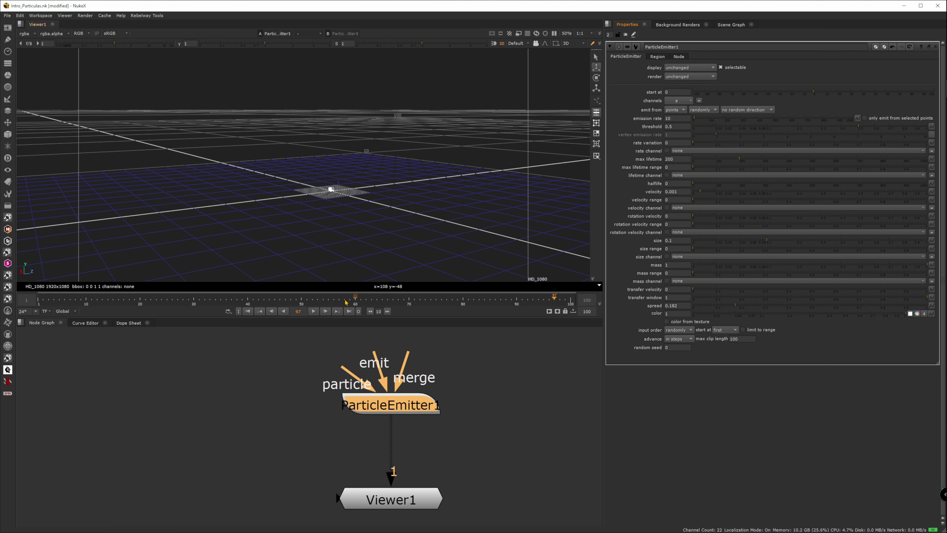
click(314, 311)
scroll(339, 227, up, 5)
drag(396, 247, 362, 185)
scroll(374, 189, up, 4)
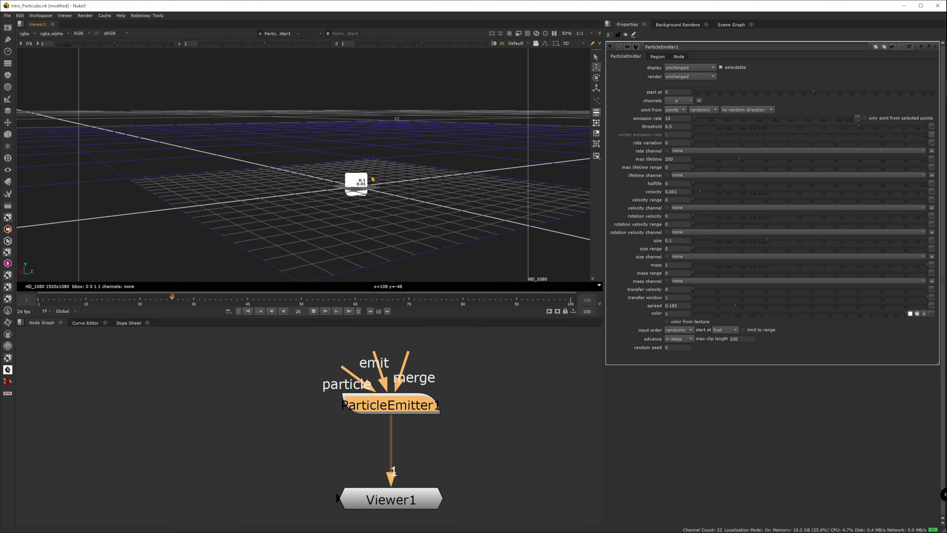
Set the particle velocity to 0.01 and check the faster movement in playback.
click(674, 192)
key(BackSpace)
key(Return)
scroll(410, 157, down, 5)
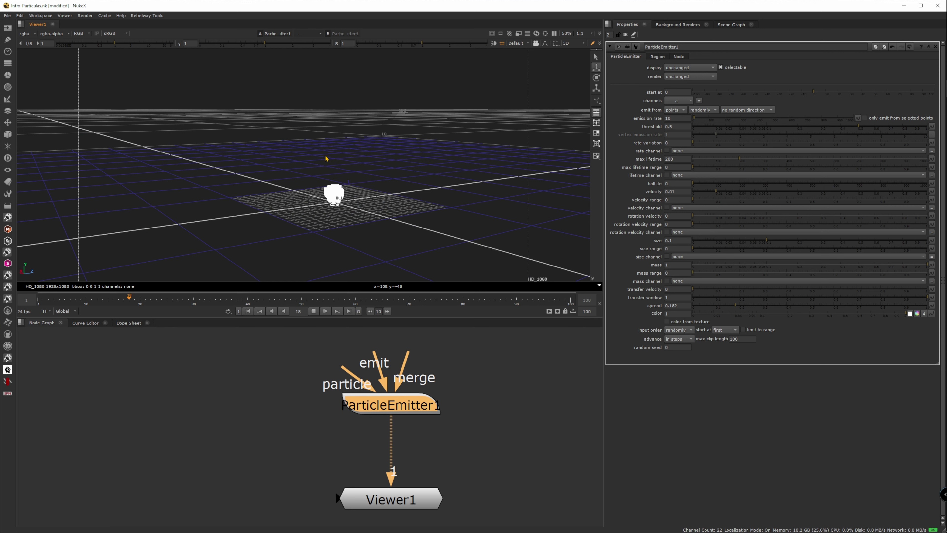
Vary the emitter's spread during playback, trying 0.494 and 0.098 and settling on 0.048, and stop the playback.
drag(736, 306, 778, 304)
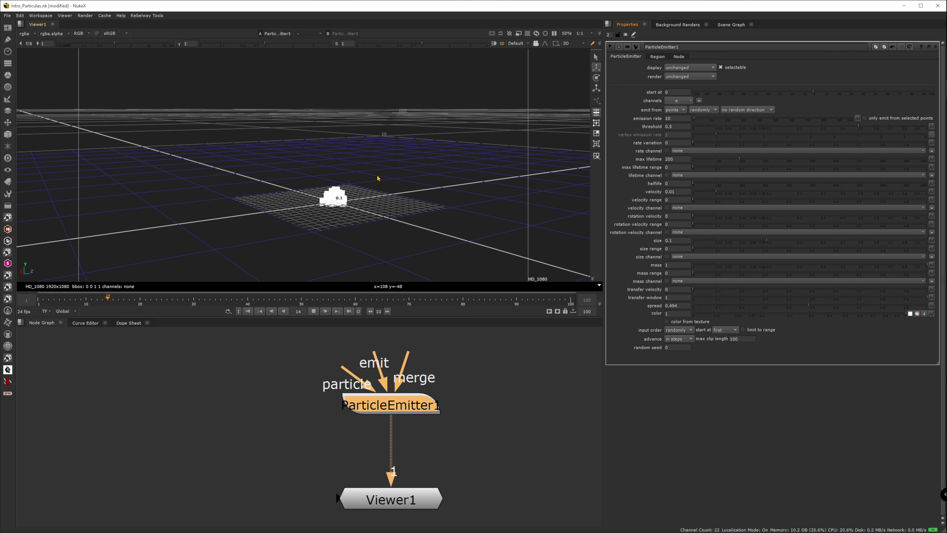
click(717, 306)
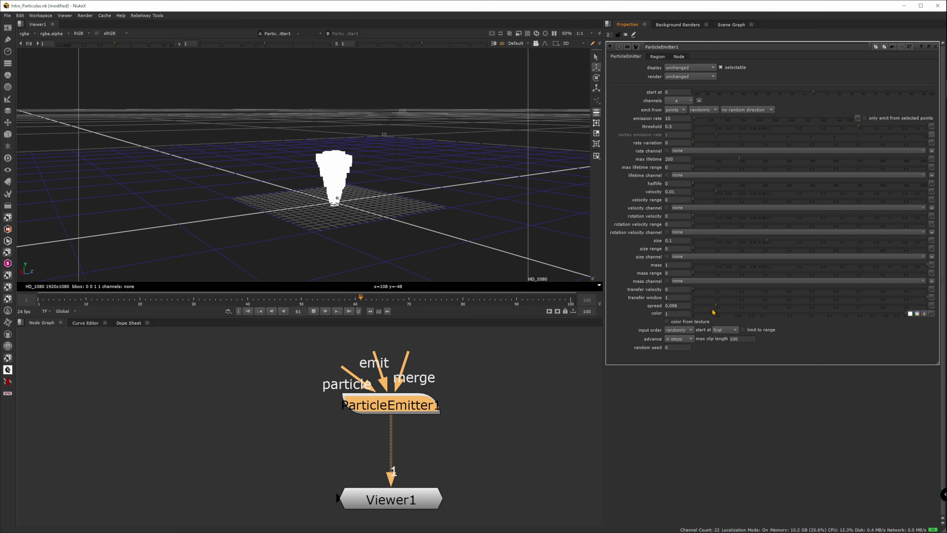
drag(715, 311, 704, 306)
click(314, 312)
Reduce the particle size to 0.0065, check it in playback, and reduce it further to 0.002.
scroll(347, 239, up, 6)
drag(430, 215, 428, 171)
drag(770, 240, 713, 245)
scroll(399, 194, up, 5)
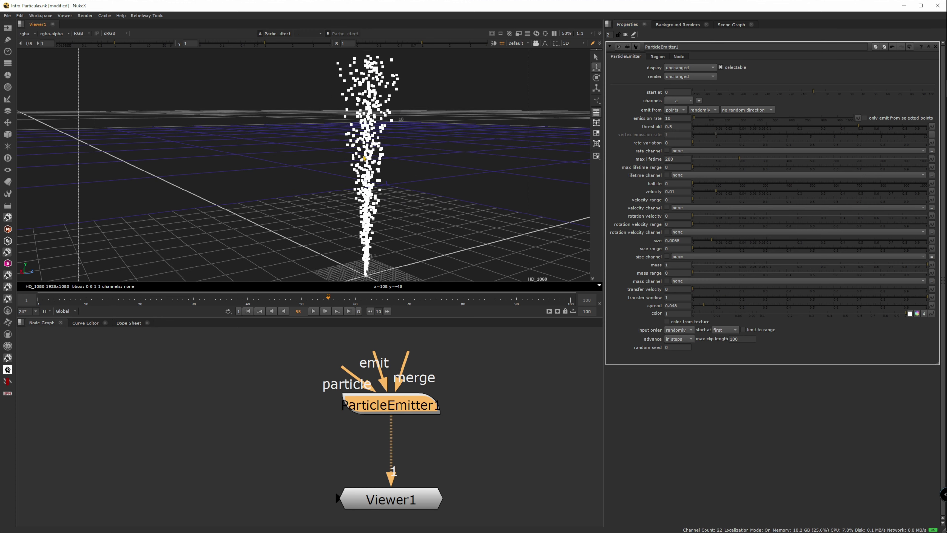
click(313, 311)
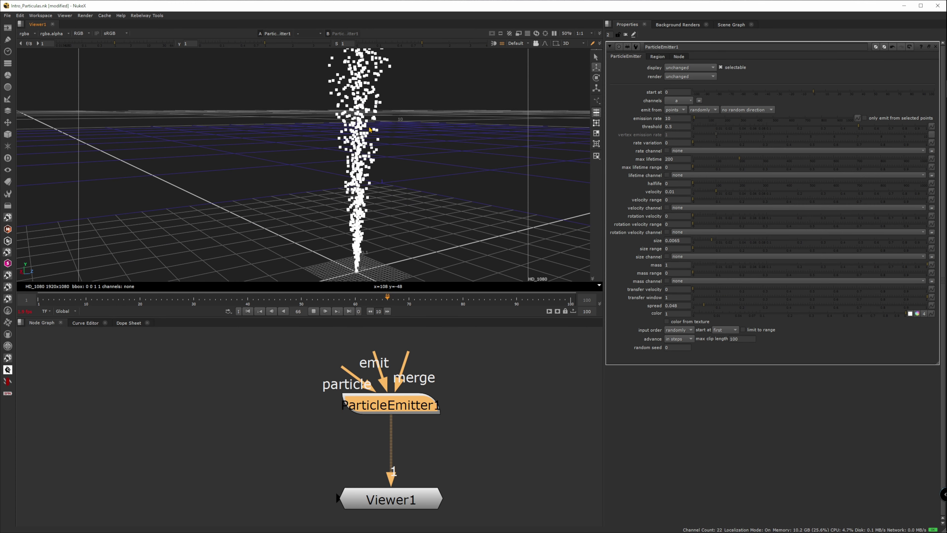
drag(396, 202, 406, 186)
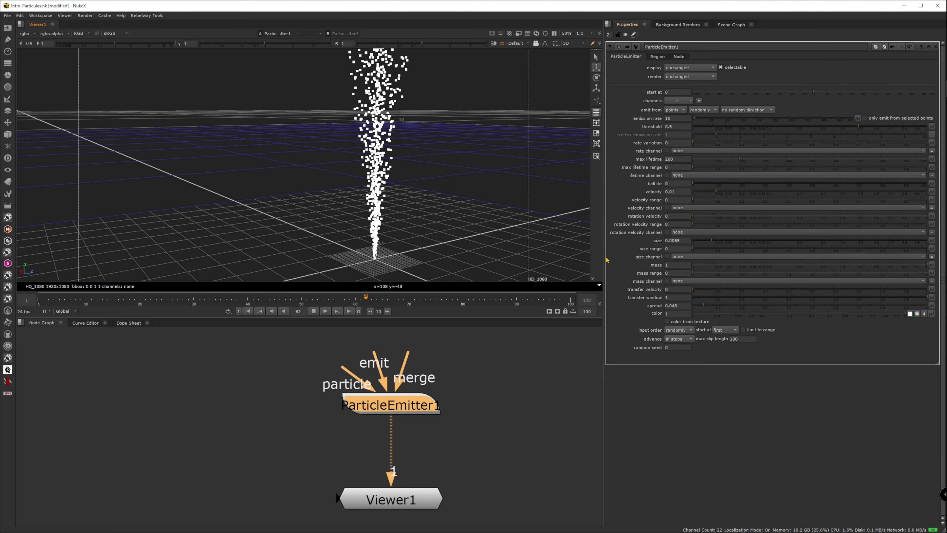
drag(707, 242, 704, 242)
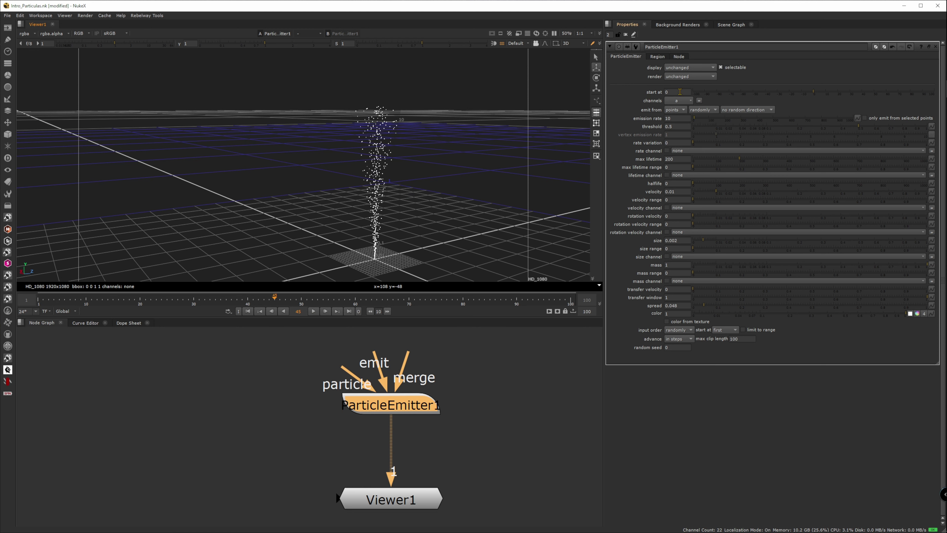
Set the emitter's start frame to -100, play the animation, and raise the size range to about 0.5.
click(680, 92)
text(-100)
key(Return)
click(312, 310)
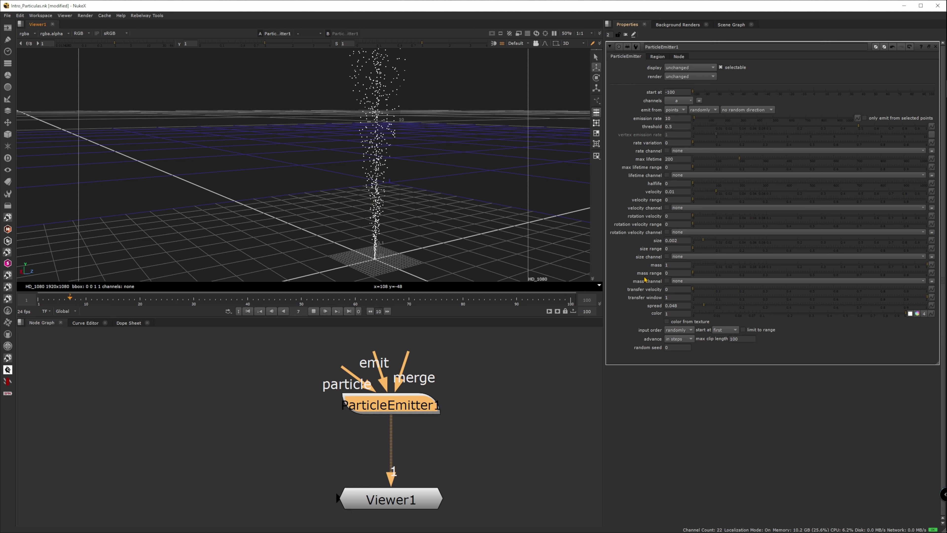
drag(698, 249, 811, 255)
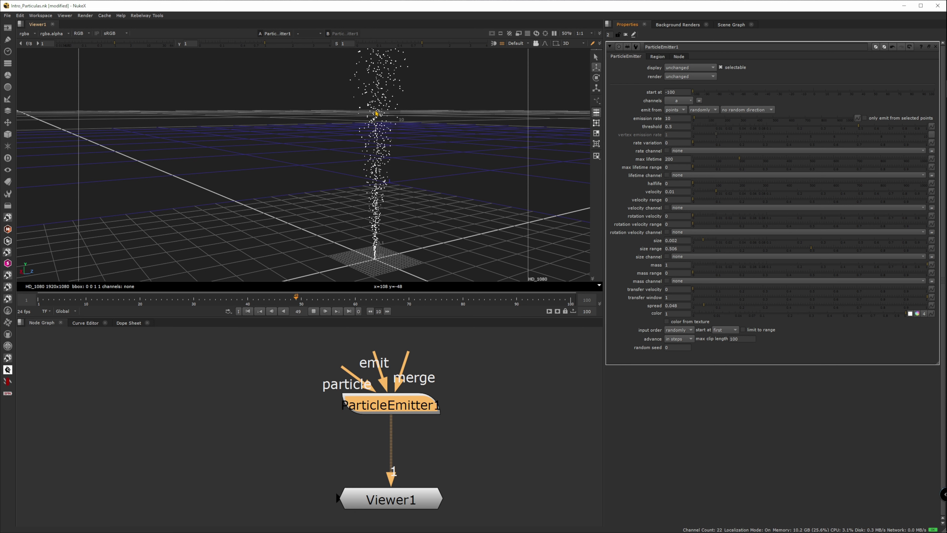
Add a 3D Classic Sphere geometry node above the ParticleEmitter, leaving it unconnected.
drag(384, 378, 350, 361)
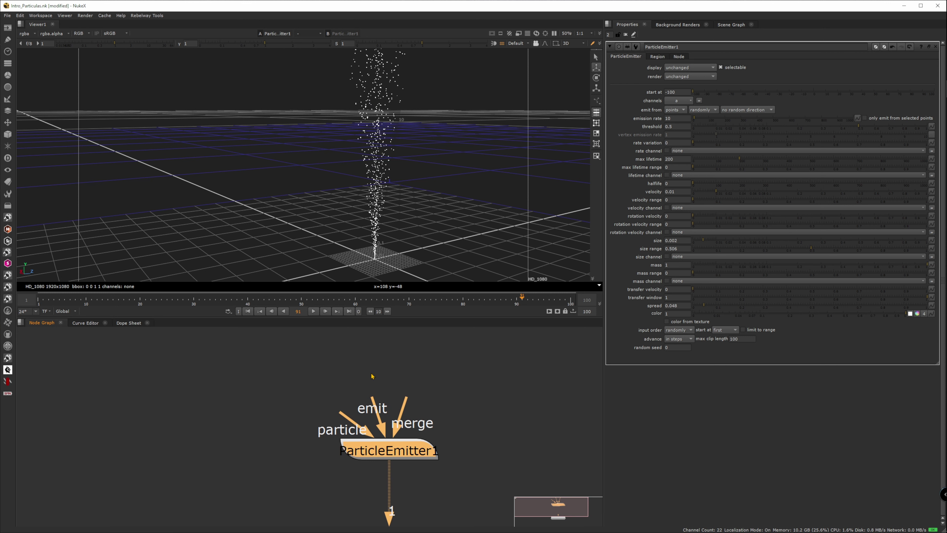
click(333, 367)
click(8, 134)
mouse_move(38, 146)
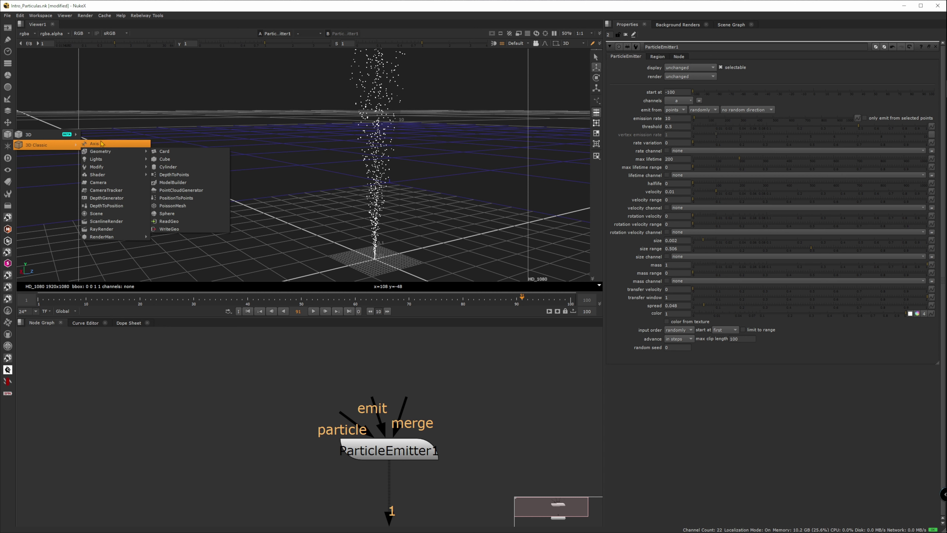
mouse_move(112, 153)
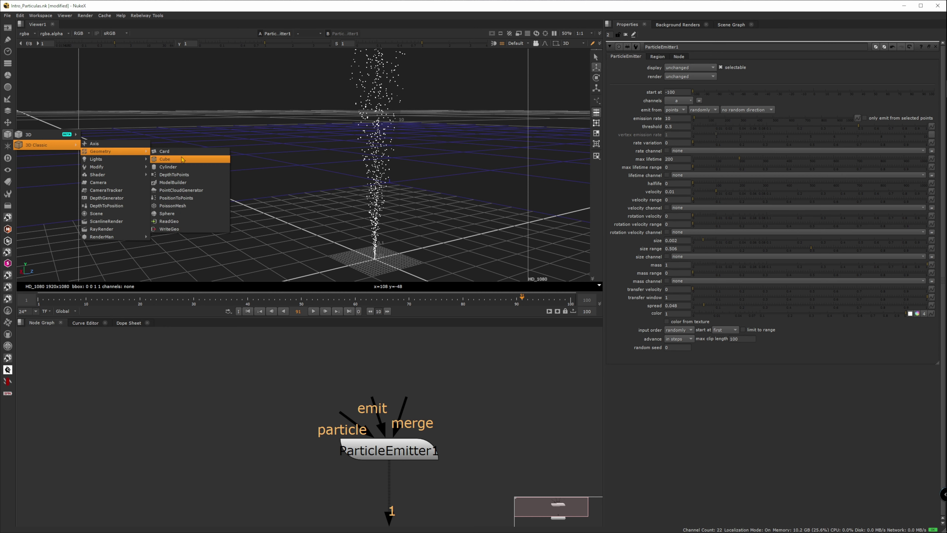
click(180, 213)
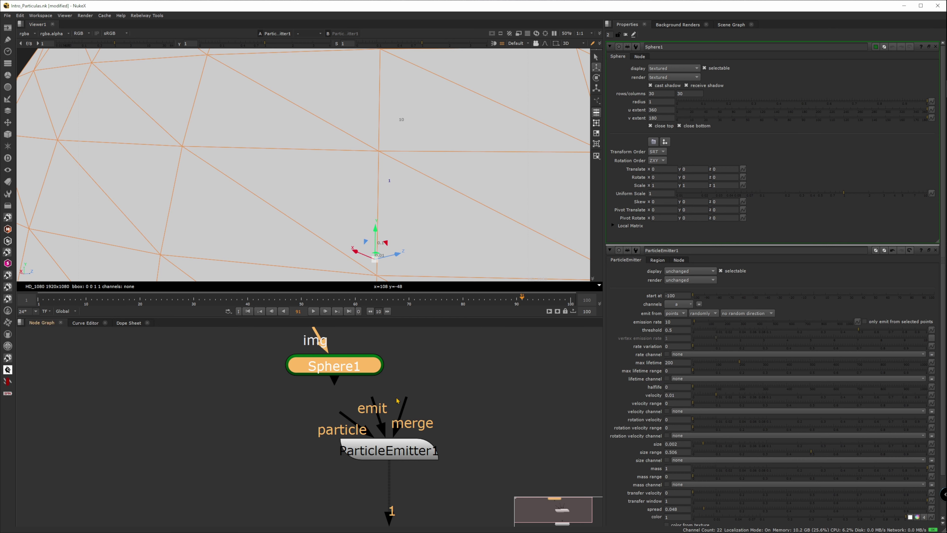
Connect the sphere to the ParticleEmitter's emit input and play the animation to examine the emission around its surface.
scroll(412, 407, down, 5)
scroll(417, 182, down, 6)
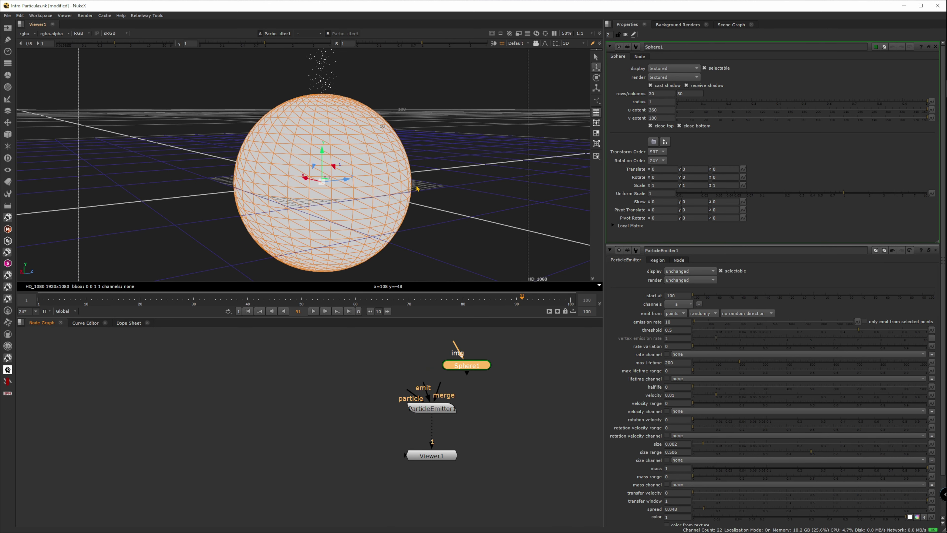
scroll(440, 394, up, 3)
drag(412, 389, 483, 345)
drag(493, 344, 415, 342)
scroll(408, 209, down, 3)
scroll(407, 209, down, 5)
scroll(243, 188, up, 4)
key(l)
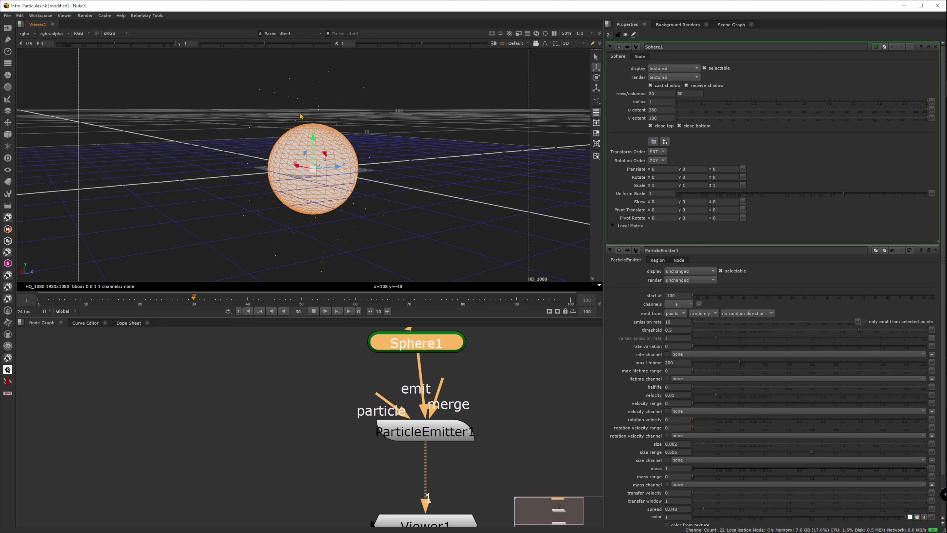
drag(327, 192, 299, 113)
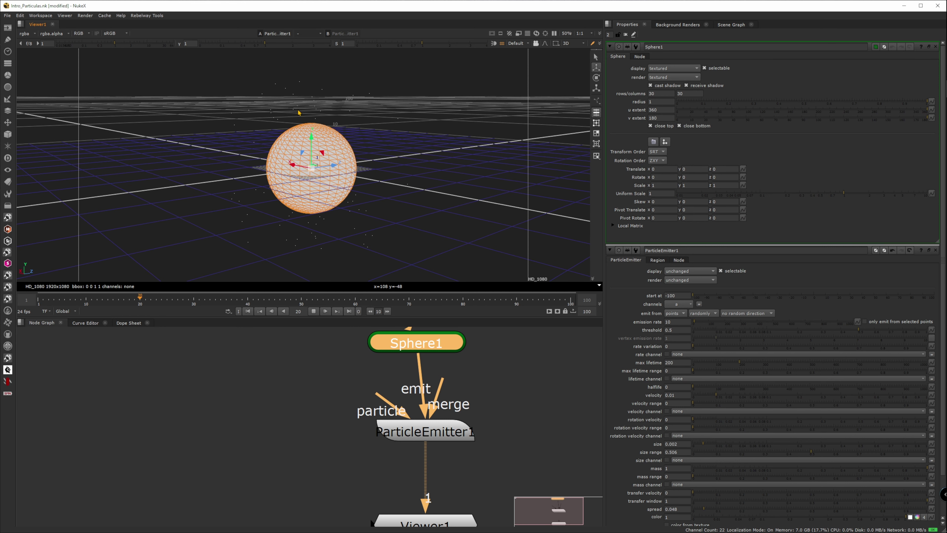
Replace the sphere with a Card node connected to the ParticleEmitter's emit input and examine the emission from the side.
key(Delete)
key(Tab)
text(card)
key(Return)
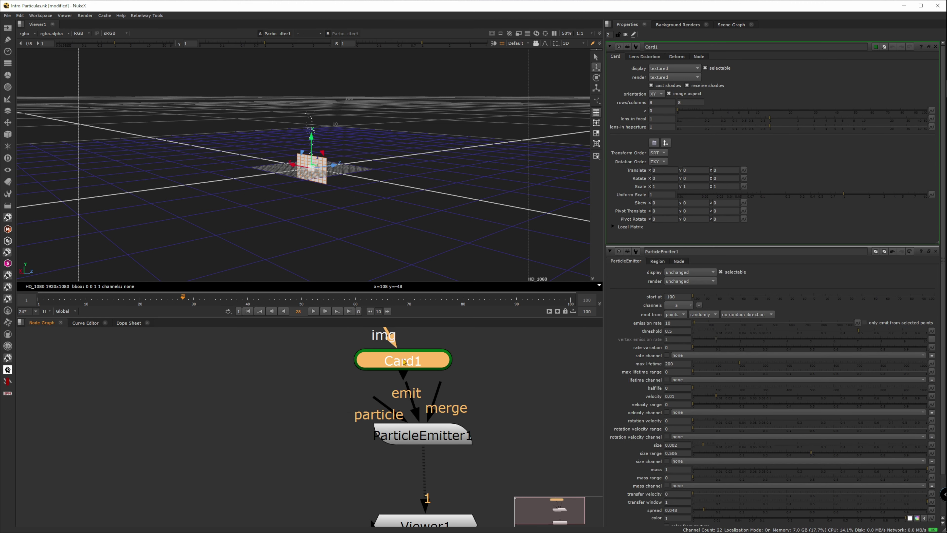
drag(406, 390, 396, 362)
scroll(318, 187, up, 3)
drag(335, 187, 323, 139)
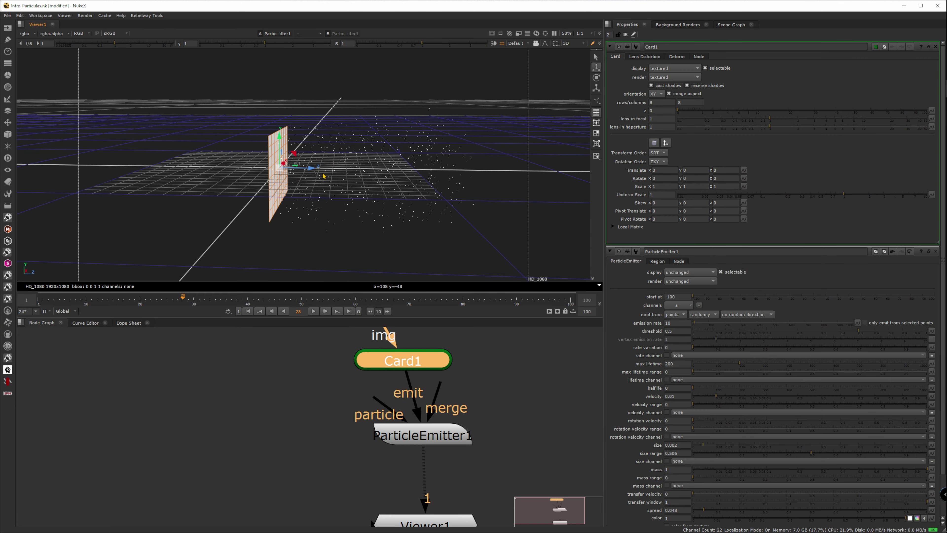
Line up the ParticleEmitter and Viewer nodes beneath the card and bring up the ParticleEmitter's properties.
drag(439, 447, 418, 462)
drag(422, 521, 396, 520)
click(403, 453)
double_click(415, 450)
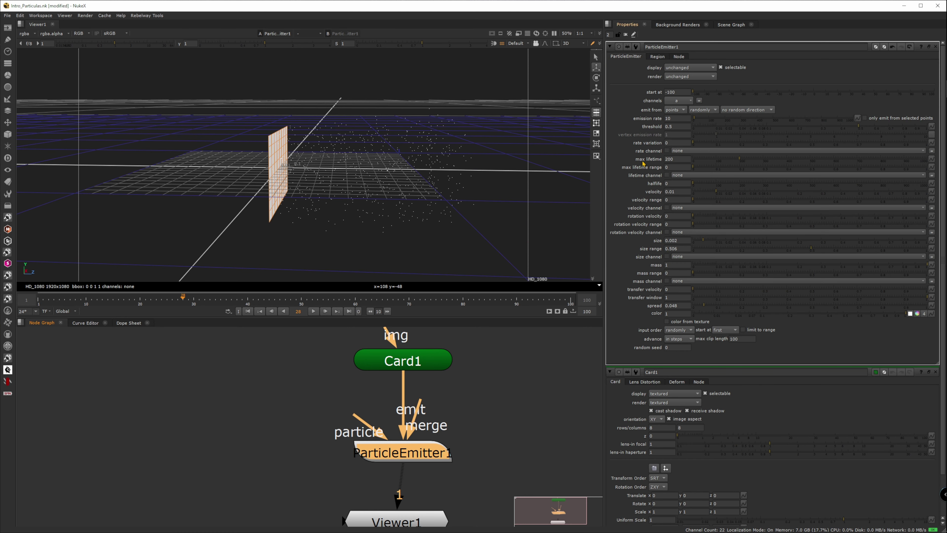
During playback, set the particle size to 0.007 and the spread to 0.134, trying a spread of 0.292 first.
click(313, 311)
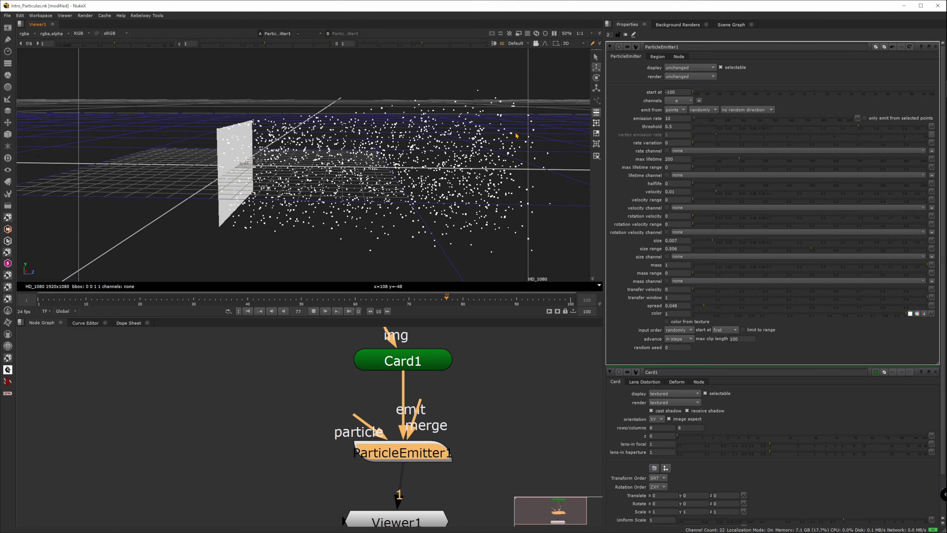
mouse_move(426, 151)
mouse_down()
mouse_move(381, 177)
mouse_move(283, 147)
mouse_move(228, 145)
mouse_move(452, 163)
mouse_move(440, 143)
mouse_move(476, 152)
mouse_move(434, 158)
mouse_up()
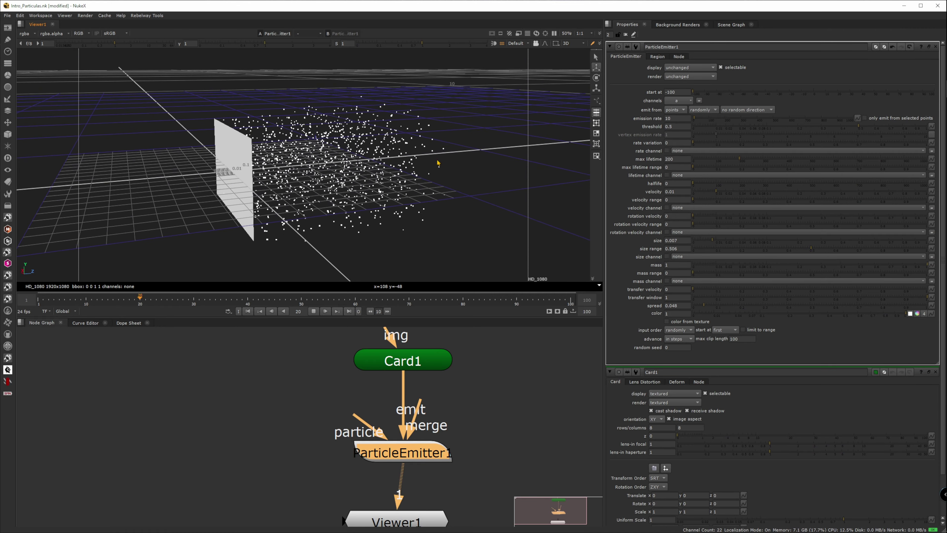
drag(707, 310, 734, 305)
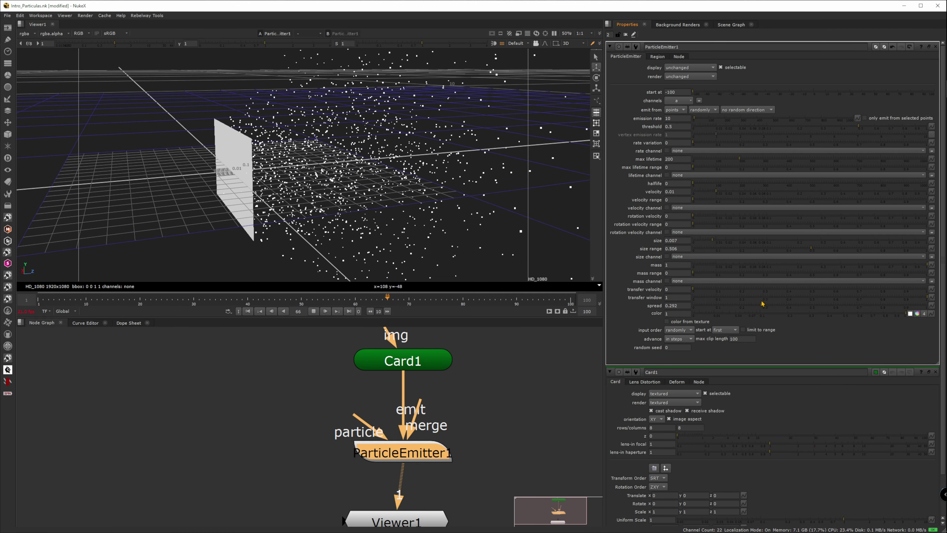
scroll(431, 169, down, 3)
drag(430, 169, 332, 184)
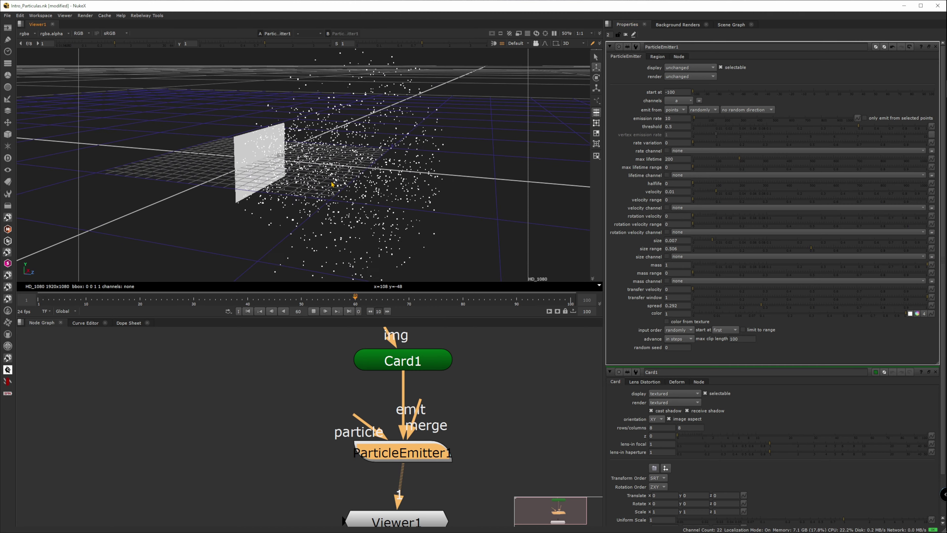
click(747, 306)
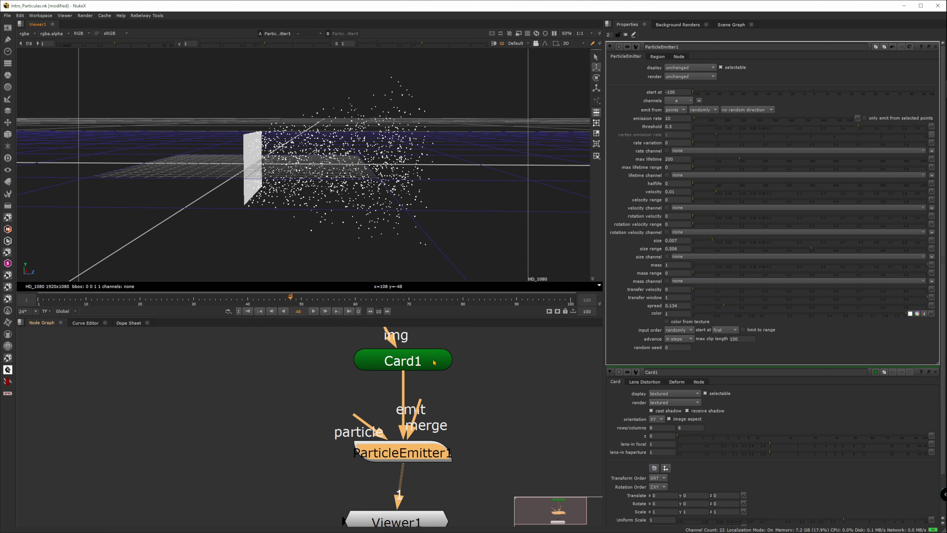
Replace the card with a Cube node connected to the ParticleEmitter's emit input.
scroll(432, 362, down, 3)
drag(431, 363, 406, 381)
drag(391, 362, 369, 363)
key(Delete)
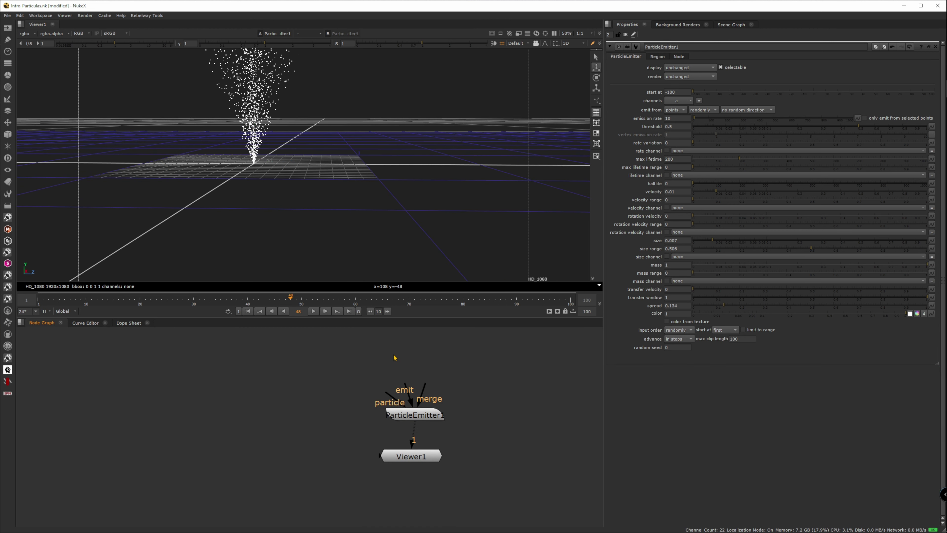
key(Tab)
text(cube)
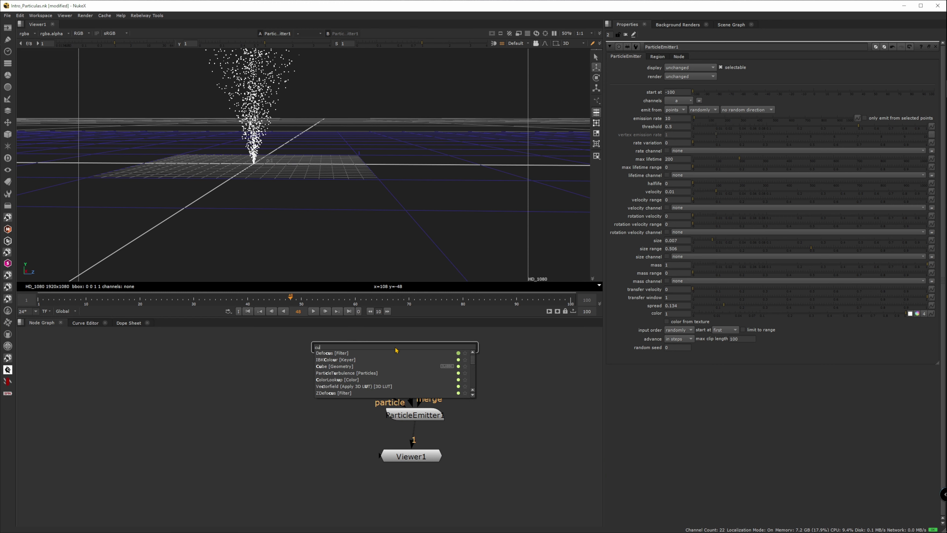
key(Return)
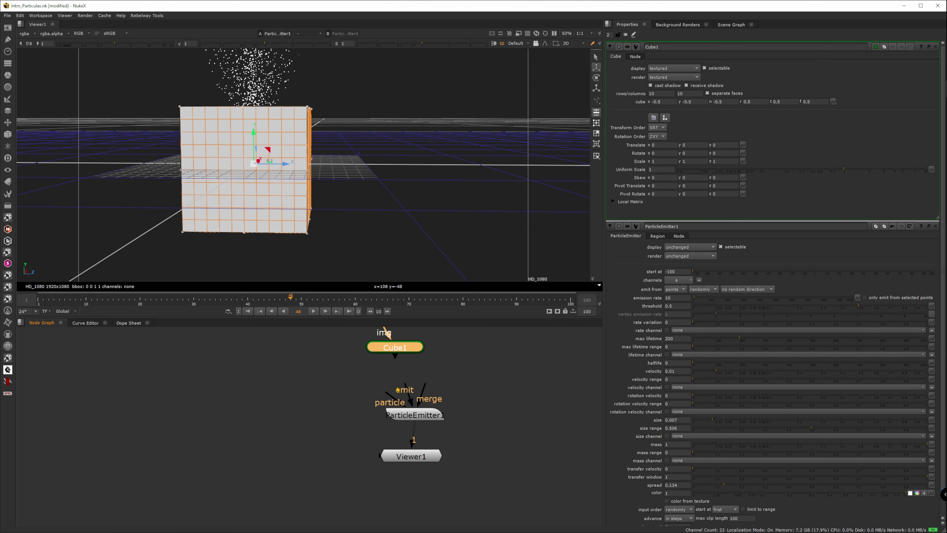
drag(384, 347, 407, 353)
drag(420, 390, 429, 353)
scroll(364, 155, down, 4)
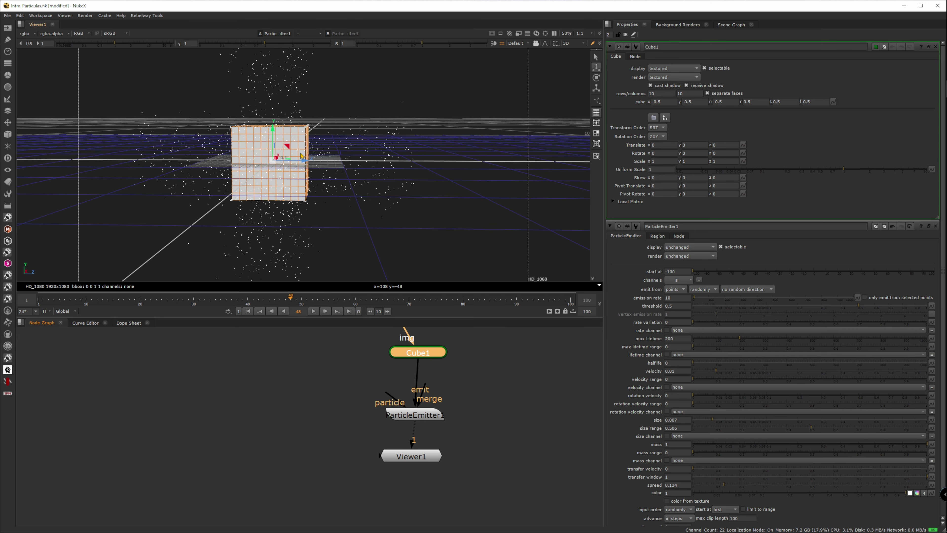
Set the cube's rows and columns to 1 each and examine where the particles leave the cube.
drag(364, 154, 277, 196)
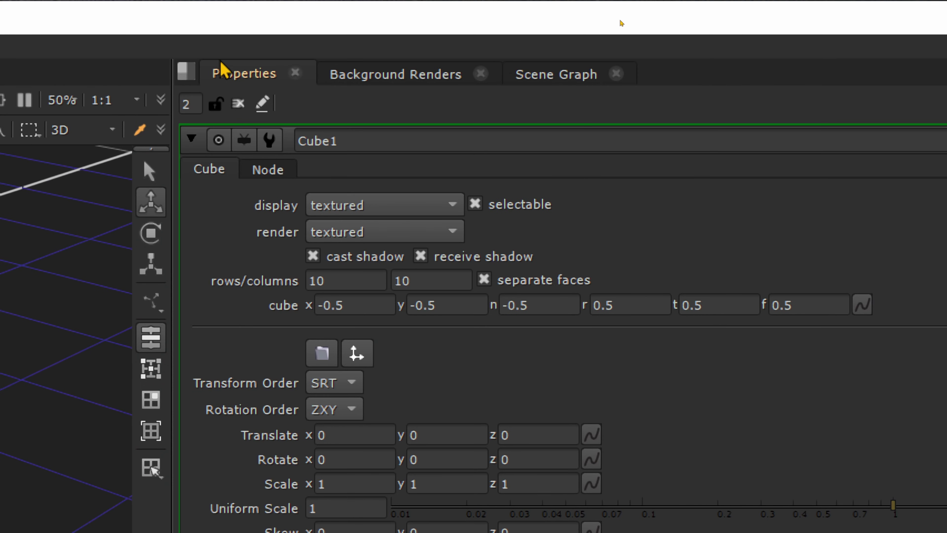
drag(359, 141, 304, 142)
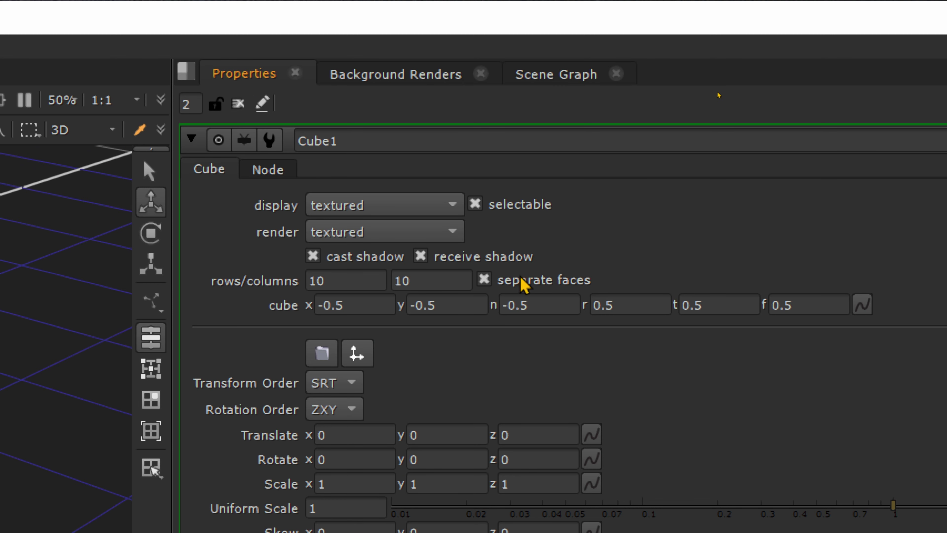
double_click(409, 284)
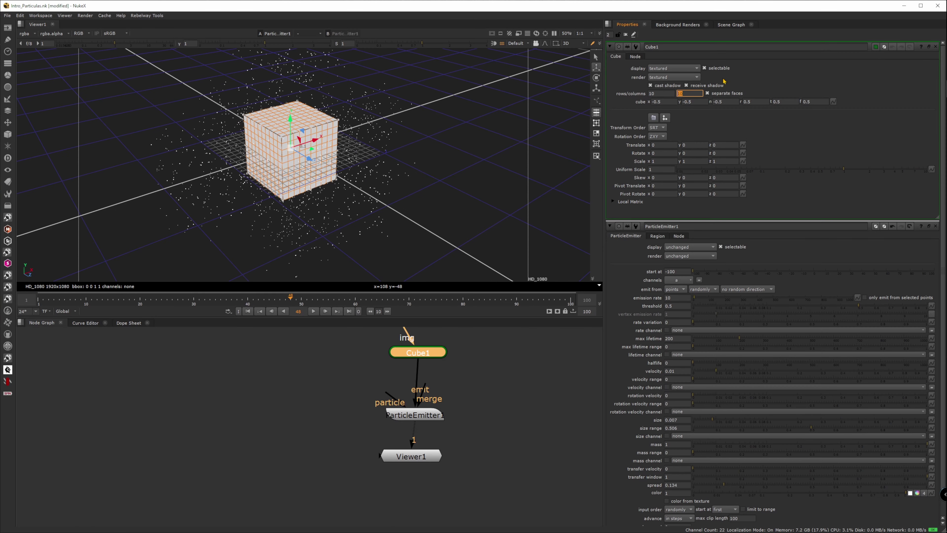
click(657, 94)
key(BackSpace)
key(Tab)
text(1)
key(Return)
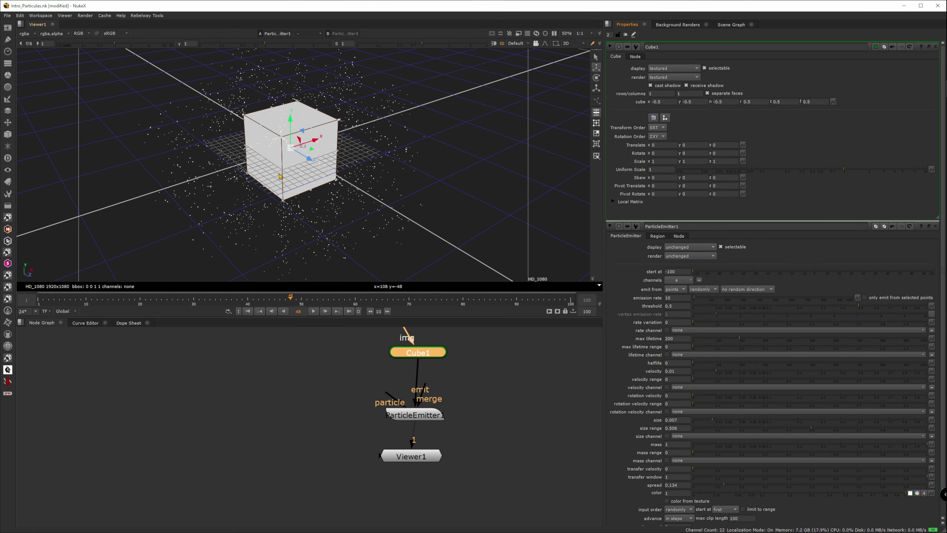
drag(415, 156, 337, 106)
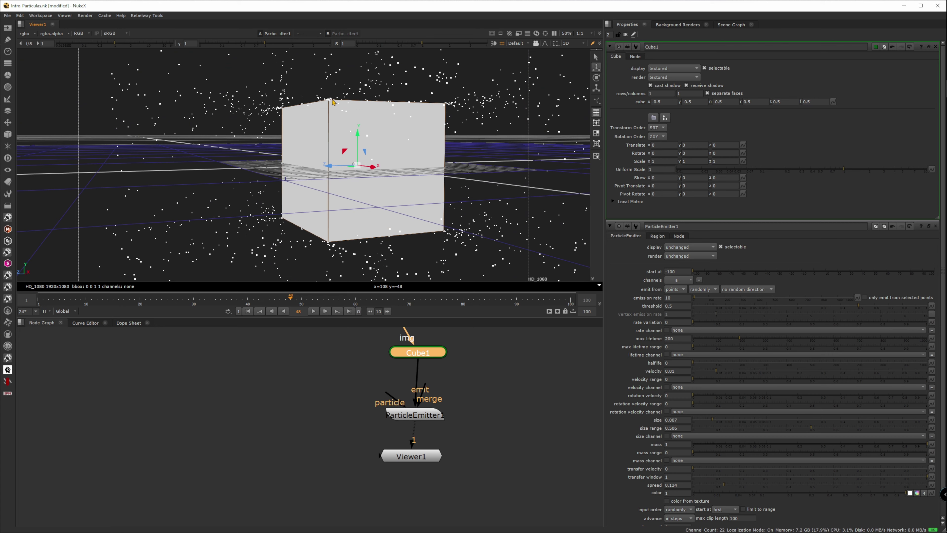
key(ctrl+z)
Scale the cube non-uniformly in the 3D view to about 1.26 in X, 1.03 in Y and 0.89 in Z.
scroll(334, 228, down, 3)
drag(343, 172, 545, 170)
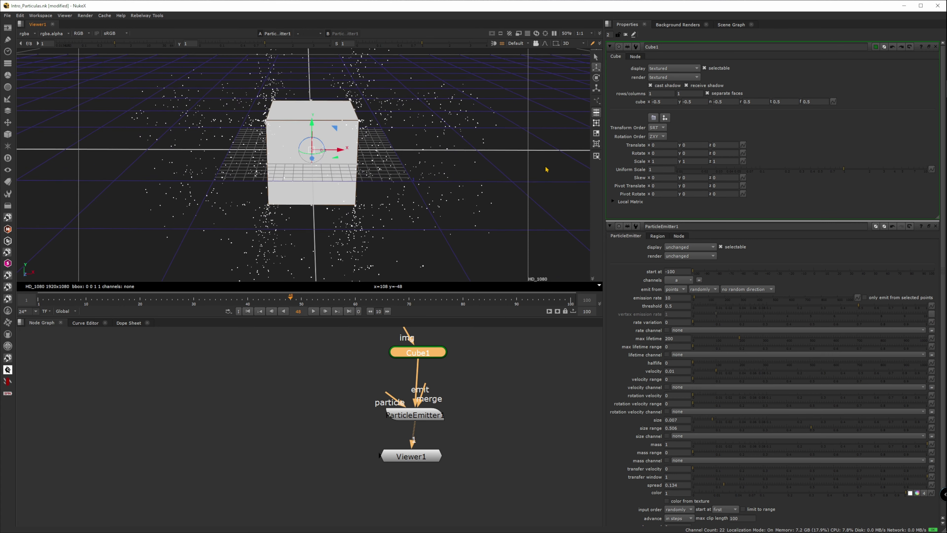
click(597, 89)
drag(388, 152, 315, 149)
drag(446, 146, 351, 144)
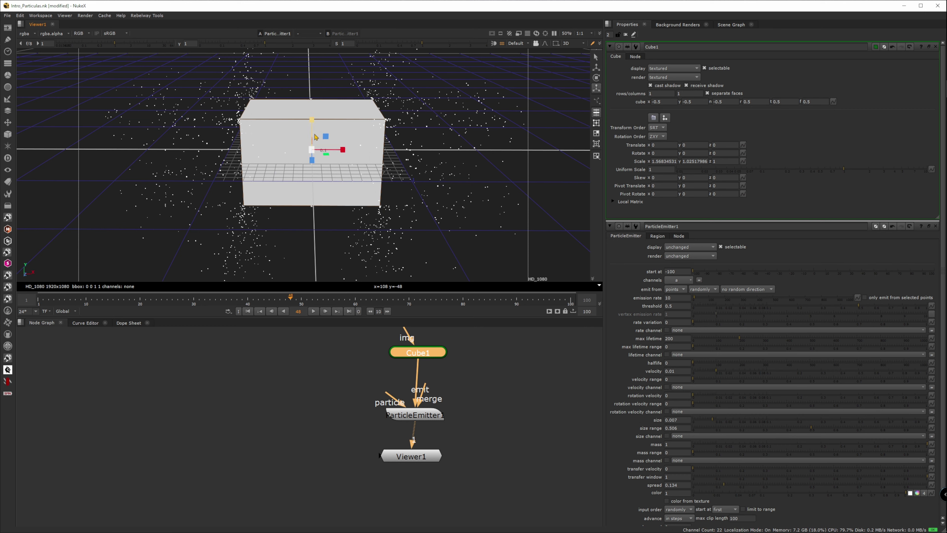
drag(386, 154, 317, 158)
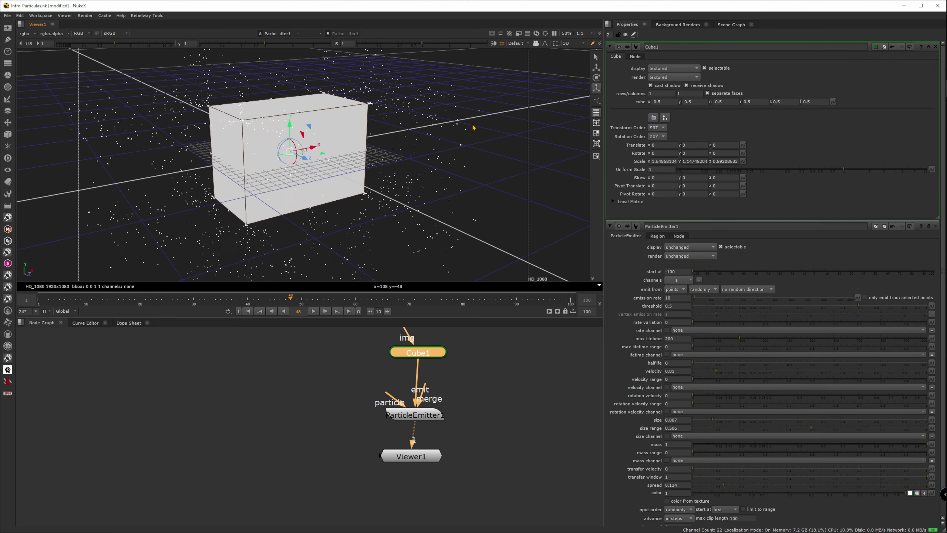
drag(474, 128, 520, 147)
drag(272, 123, 274, 156)
drag(448, 133, 558, 138)
drag(481, 122, 307, 98)
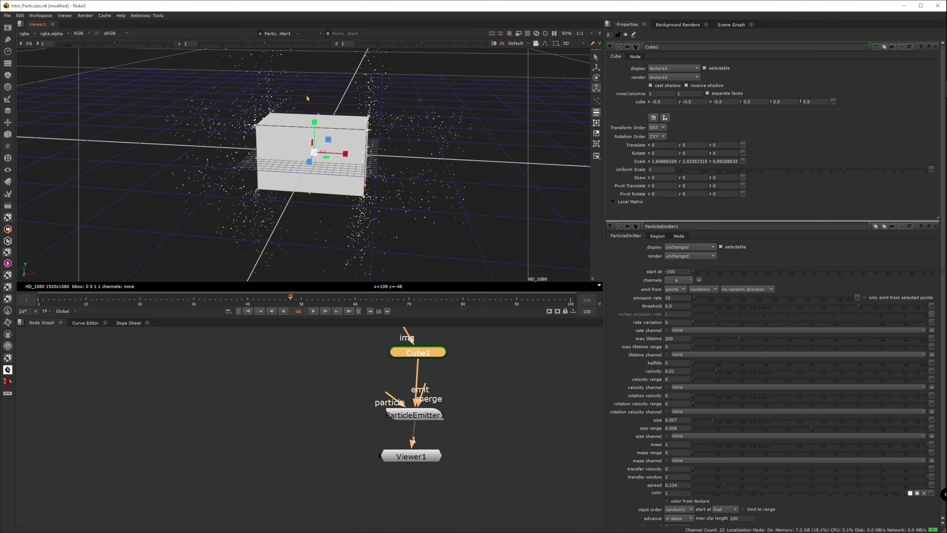
drag(345, 154, 315, 169)
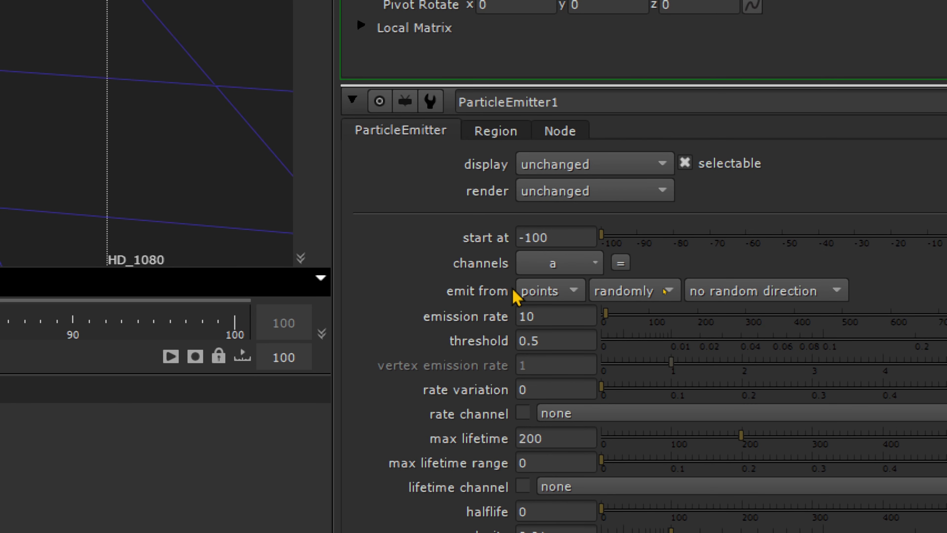
Try emitting the particles from the cube's edges and from its faces.
click(539, 296)
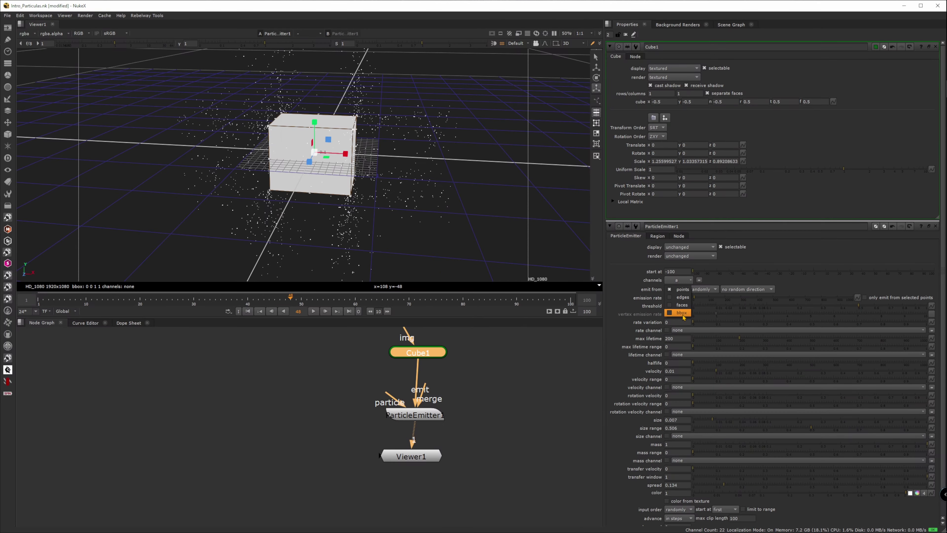
click(682, 297)
drag(448, 197, 312, 142)
click(678, 289)
click(680, 298)
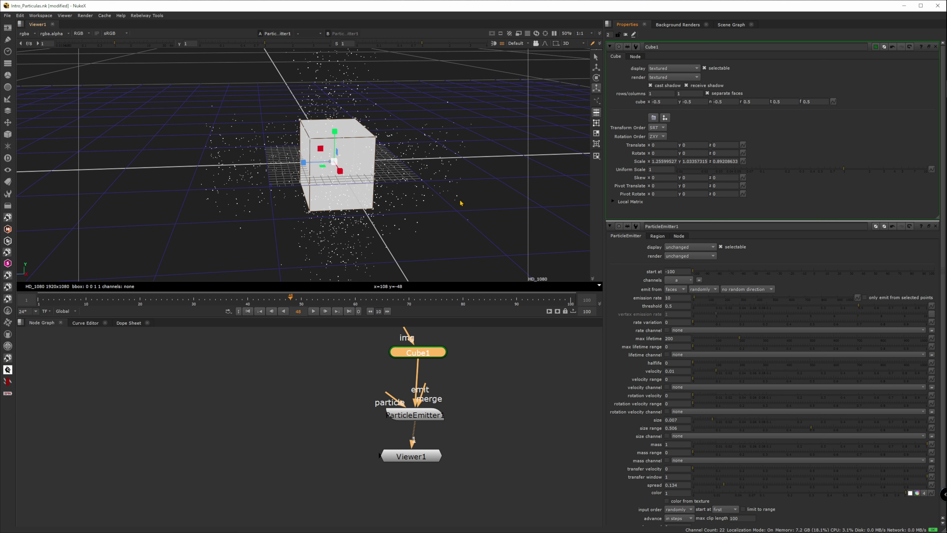
Set the ParticleEmitter to emit from bbox and play back the emission around the cube.
click(675, 289)
click(680, 298)
drag(330, 157, 440, 289)
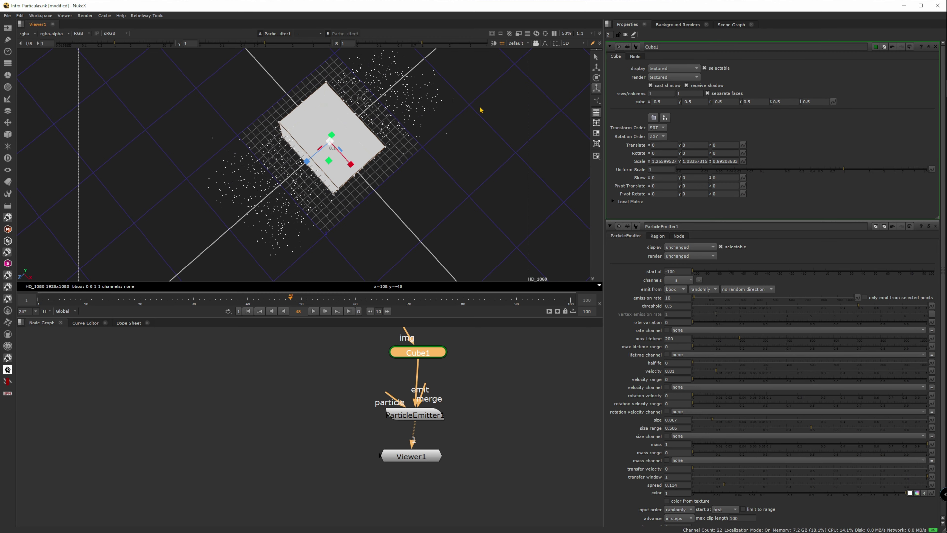
drag(429, 190, 351, 125)
click(313, 311)
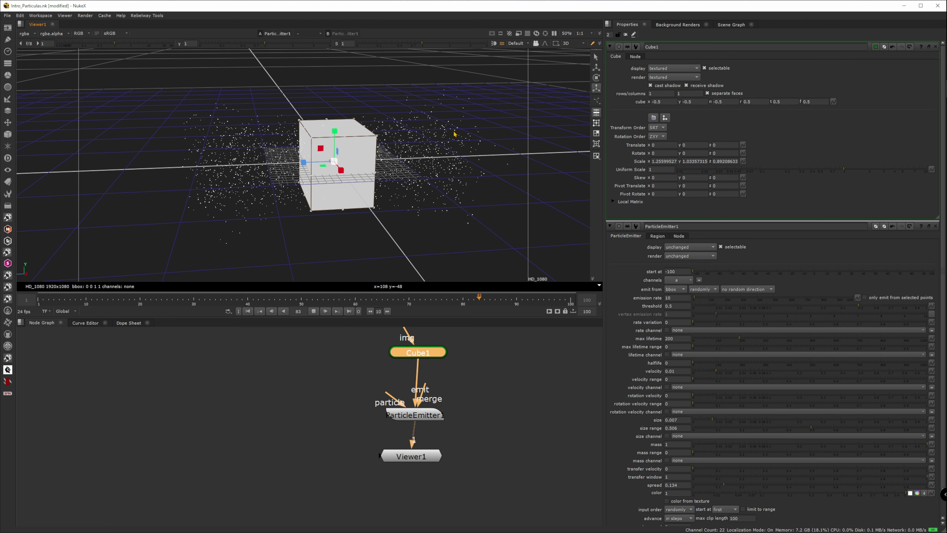
drag(433, 127, 461, 144)
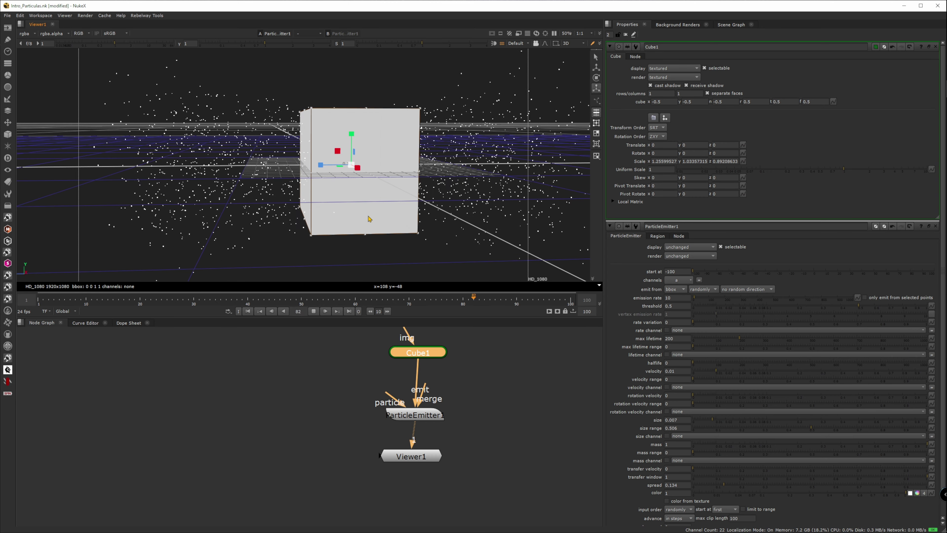
click(316, 312)
click(314, 312)
click(313, 312)
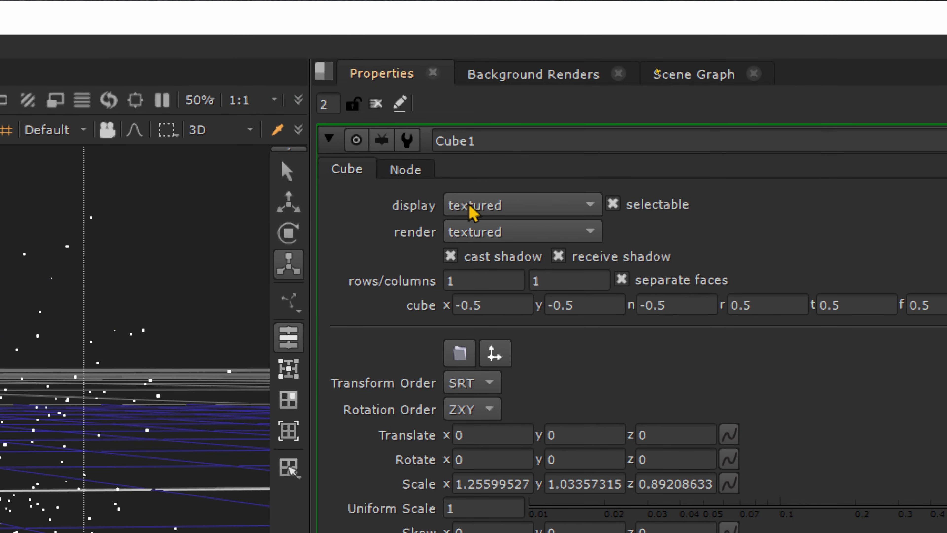
Set the cube's display to wireframe and examine the particles inside it.
click(473, 211)
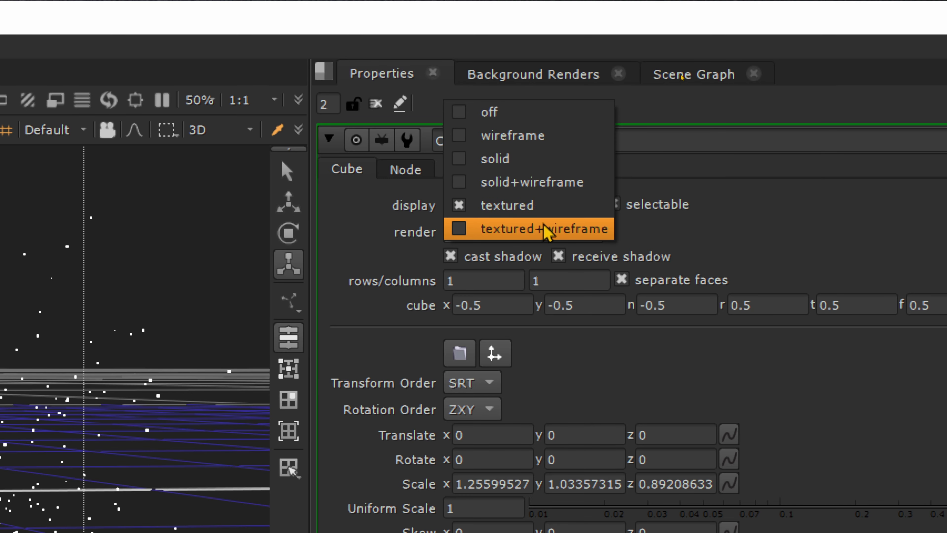
click(519, 143)
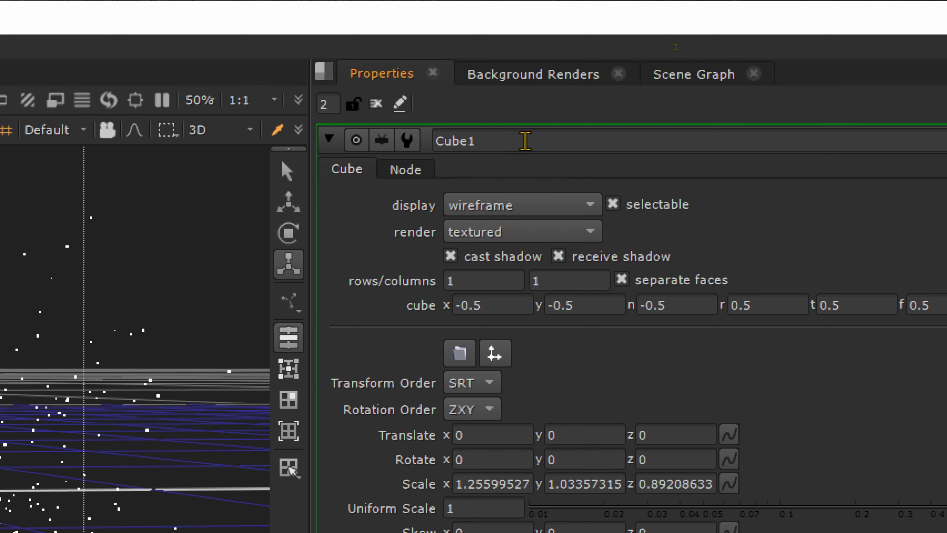
scroll(359, 198, up, 3)
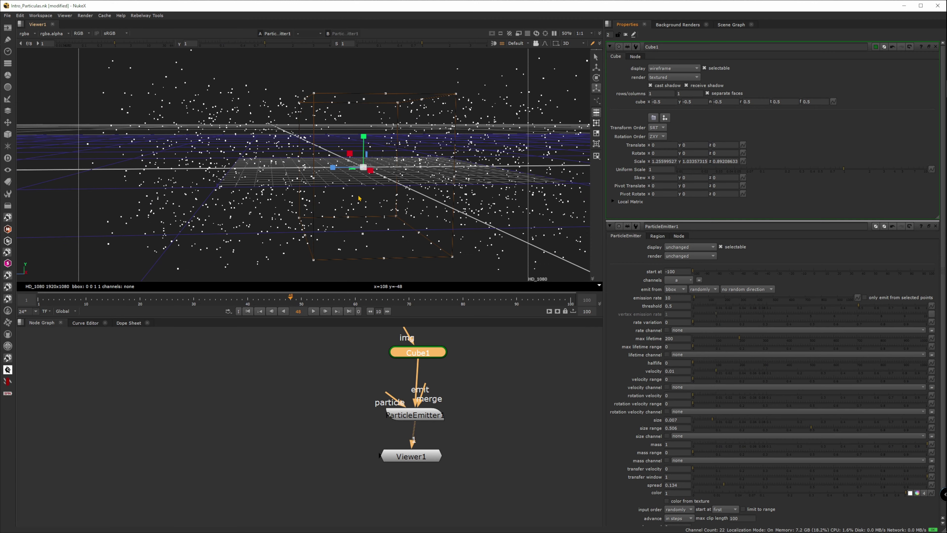
drag(314, 114, 439, 160)
Set the cube's rows and columns to 4 each.
key(super)
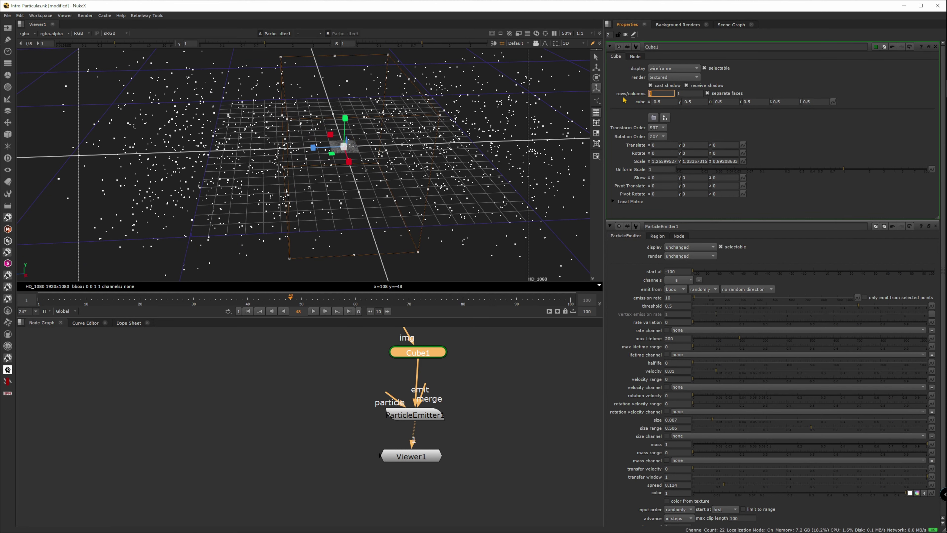
key(Tab)
text(4)
key(Return)
Scale the cube to about 1.11 in Z and play back the emission from the subdivided cube.
drag(395, 186, 417, 161)
drag(300, 148, 293, 149)
drag(401, 136, 261, 123)
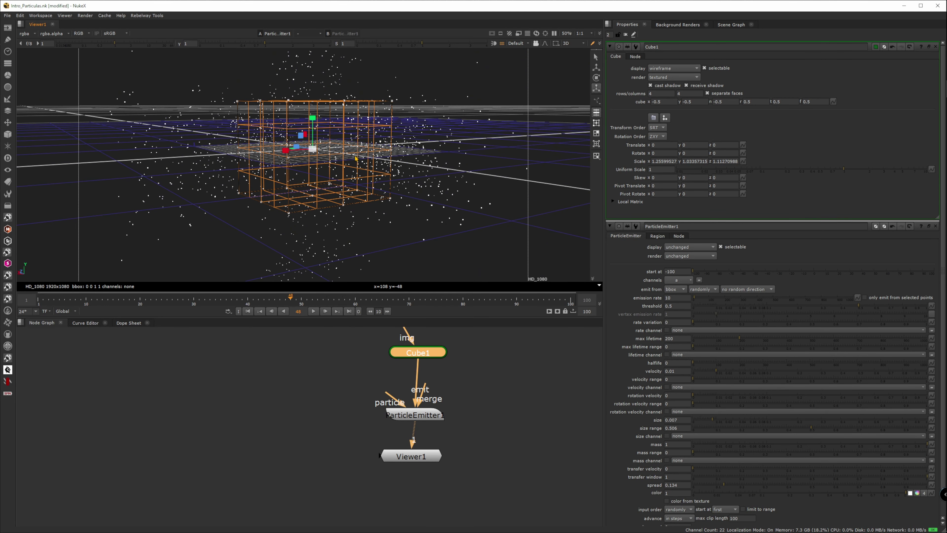
click(314, 312)
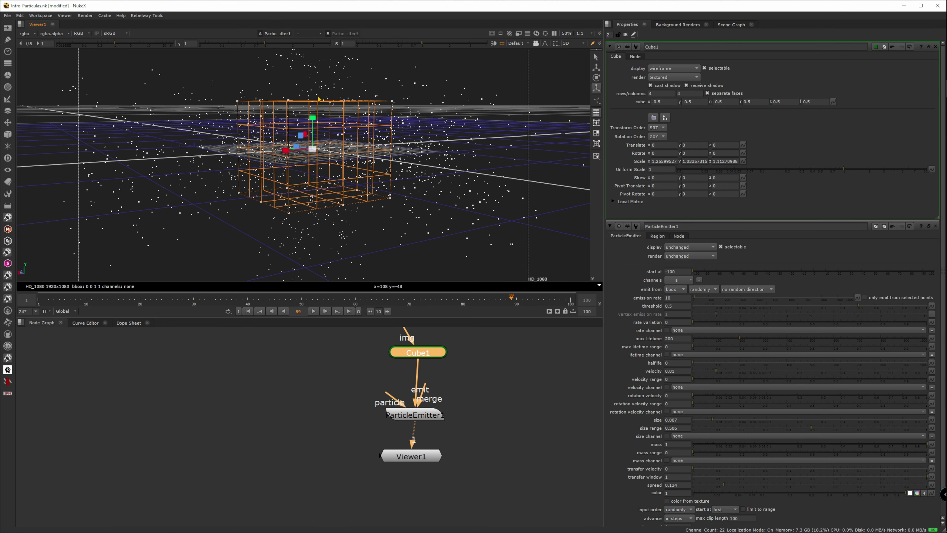
Set the ParticleEmitter's velocity to 0 and play back the particles within the cube's volume.
drag(435, 361, 419, 357)
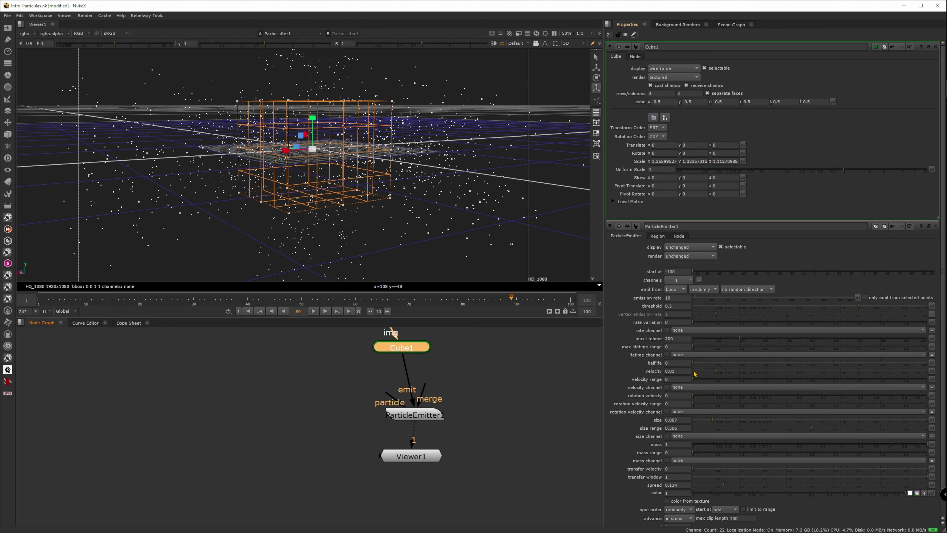
drag(713, 372, 693, 372)
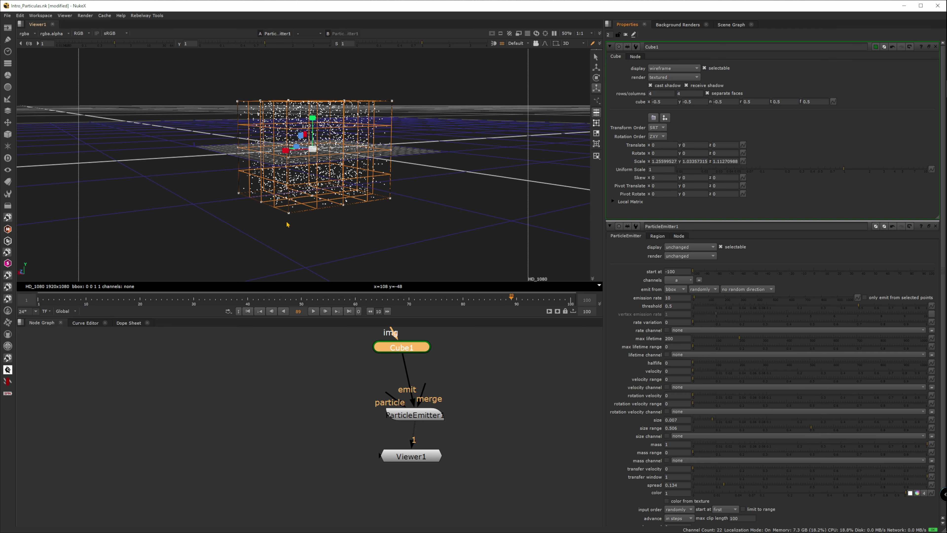
scroll(373, 130, up, 3)
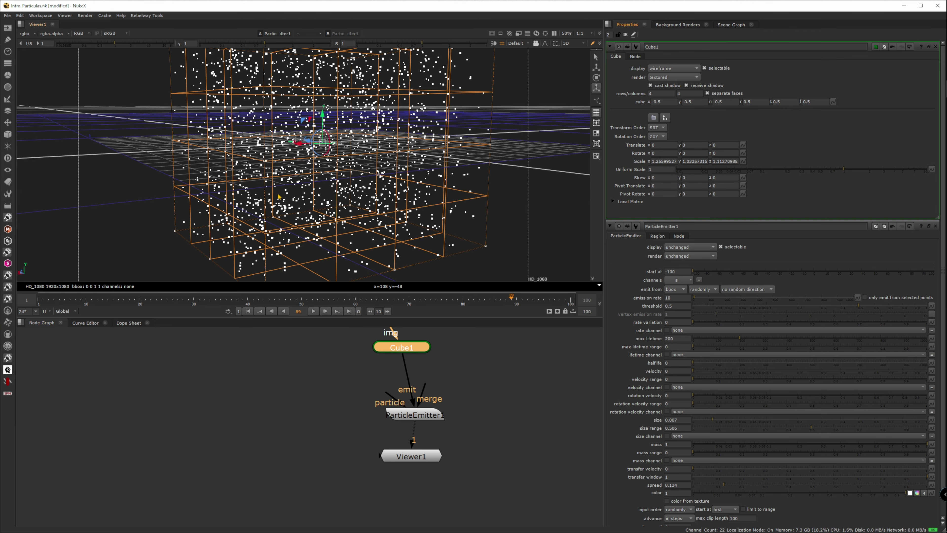
ctrl+drag(300, 200, 359, 207)
scroll(359, 206, down, 5)
click(313, 311)
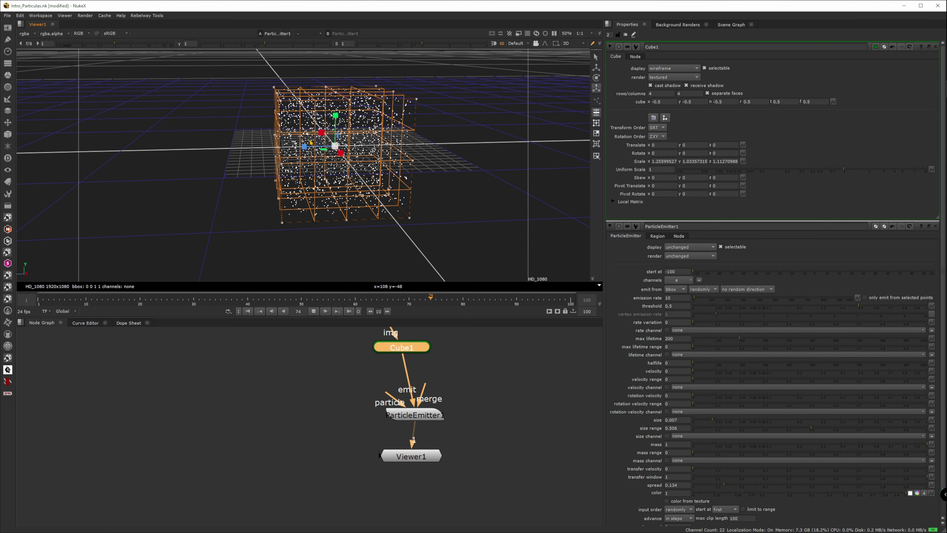
mouse_move(305, 79)
ctrl+mouse_down()
mouse_move(360, 152)
mouse_move(357, 229)
mouse_move(263, 127)
mouse_move(294, 80)
mouse_move(320, 89)
ctrl+mouse_up()
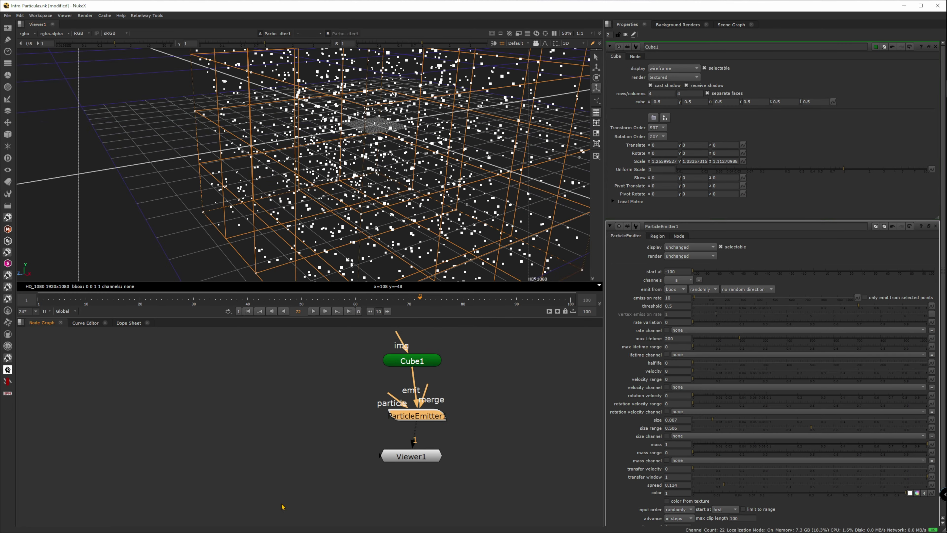
Make room beside the particle nodes and add a CheckerBoard node there.
scroll(407, 422, up, 2)
drag(376, 384, 258, 397)
scroll(220, 362, down, 3)
click(262, 380)
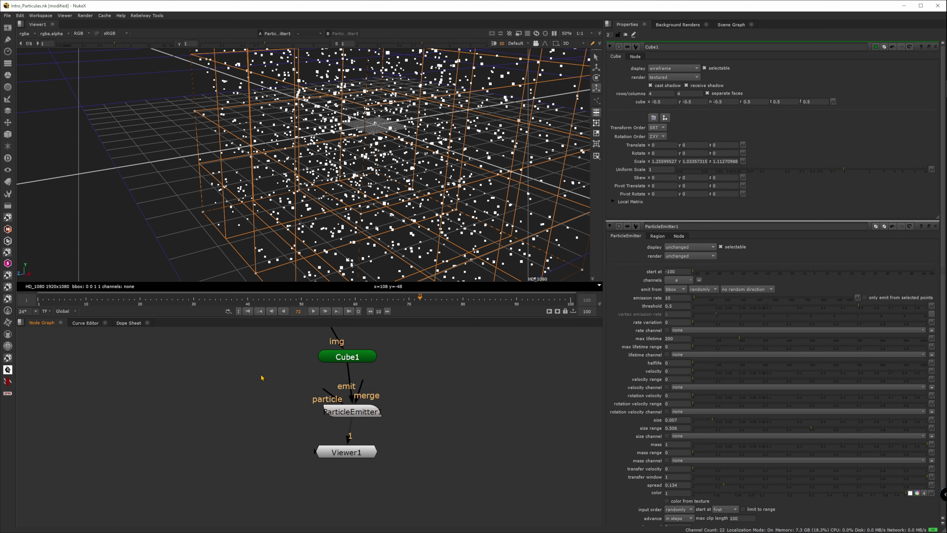
key(Tab)
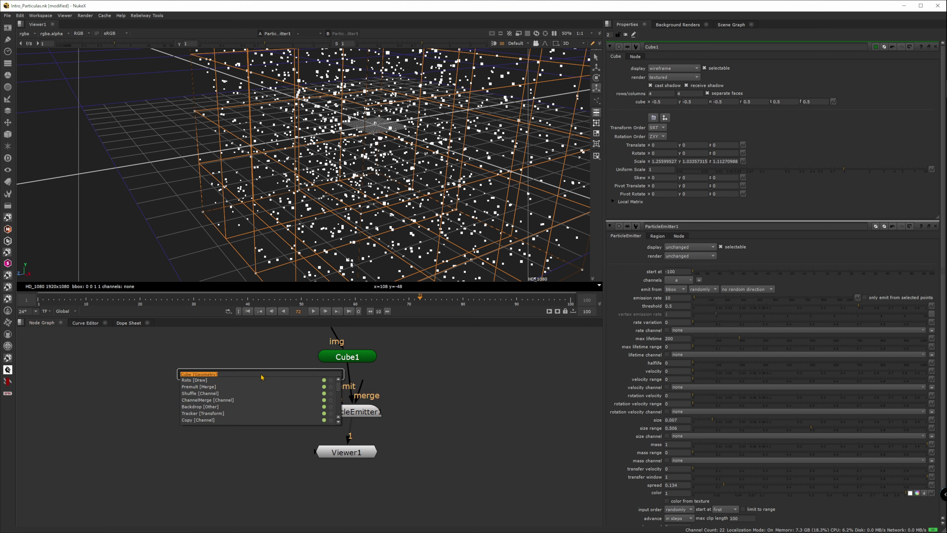
text(chel)
key(Down)
key(Return)
scroll(221, 384, up, 5)
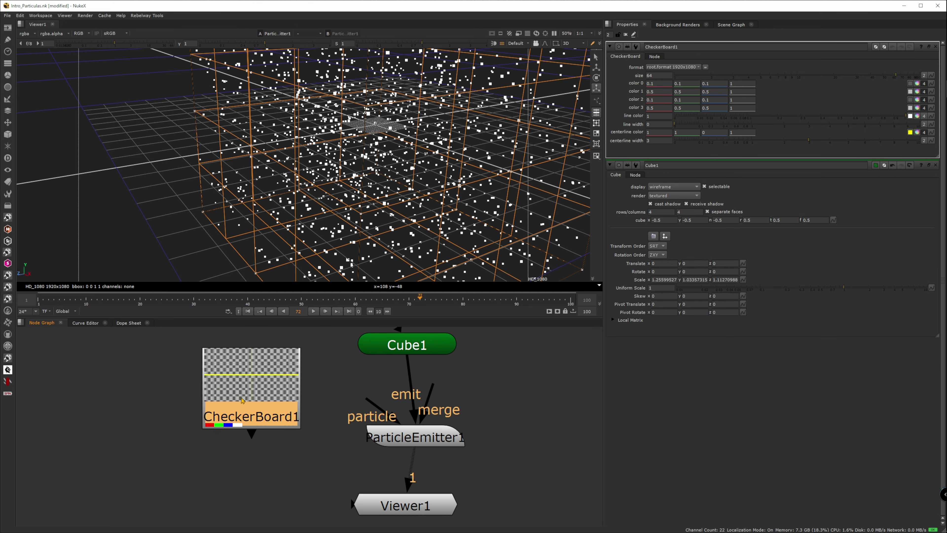
Connect the ParticleEmitter's particle input to the CheckerBoard and examine the textured particles up close.
scroll(221, 385, down, 3)
drag(329, 410, 218, 390)
scroll(356, 159, up, 4)
scroll(359, 166, down, 2)
drag(359, 166, 428, 157)
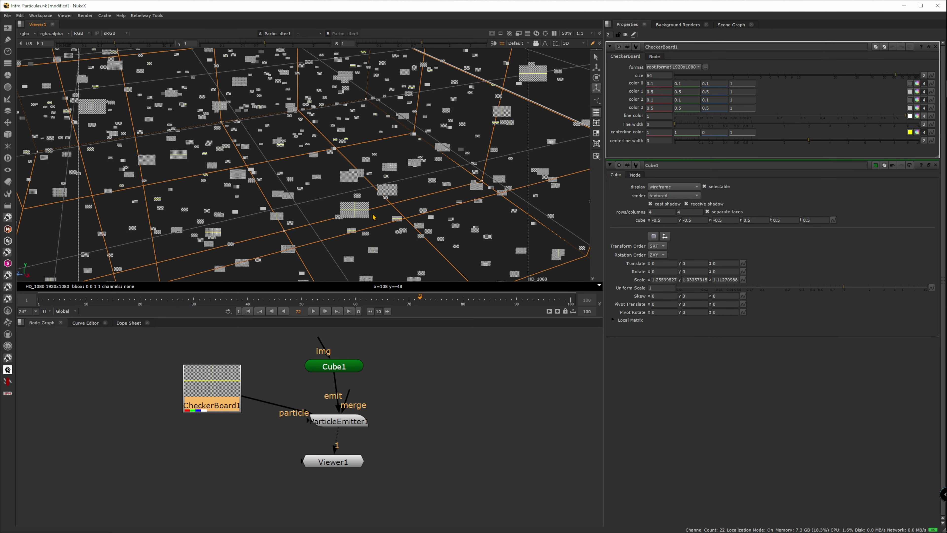
scroll(349, 215, up, 3)
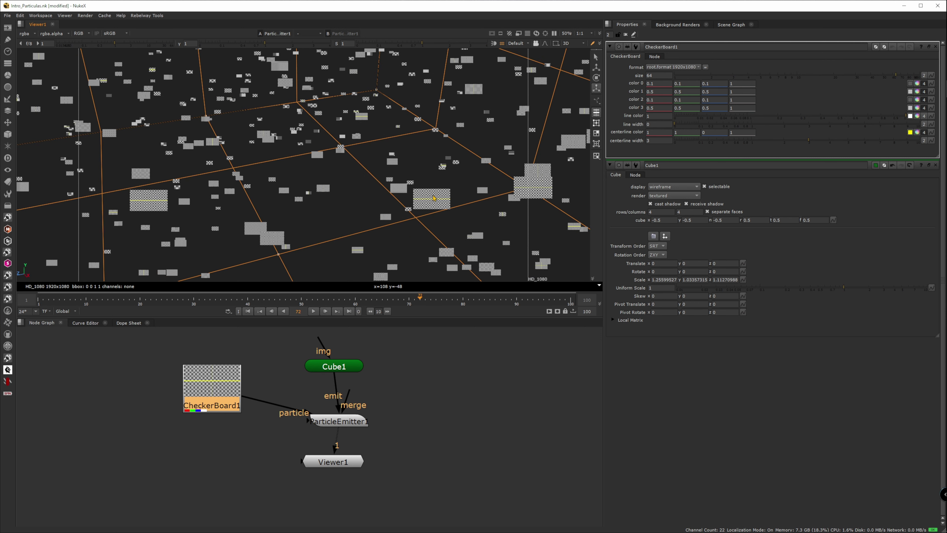
scroll(433, 199, down, 4)
Detach the CheckerBoard, add a Constant node and connect it to the ParticleEmitter's particle input.
drag(258, 401, 98, 420)
click(169, 385)
key(Tab)
text(constant)
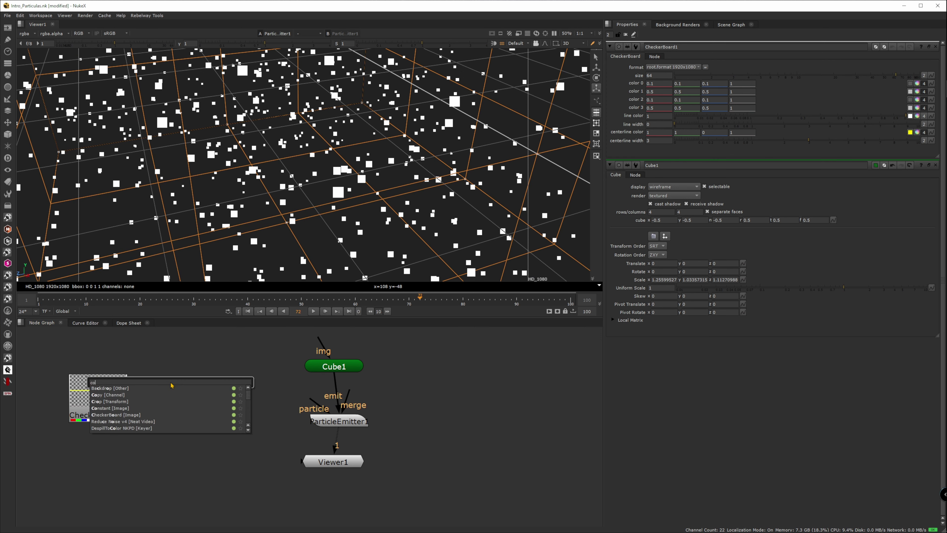
key(Return)
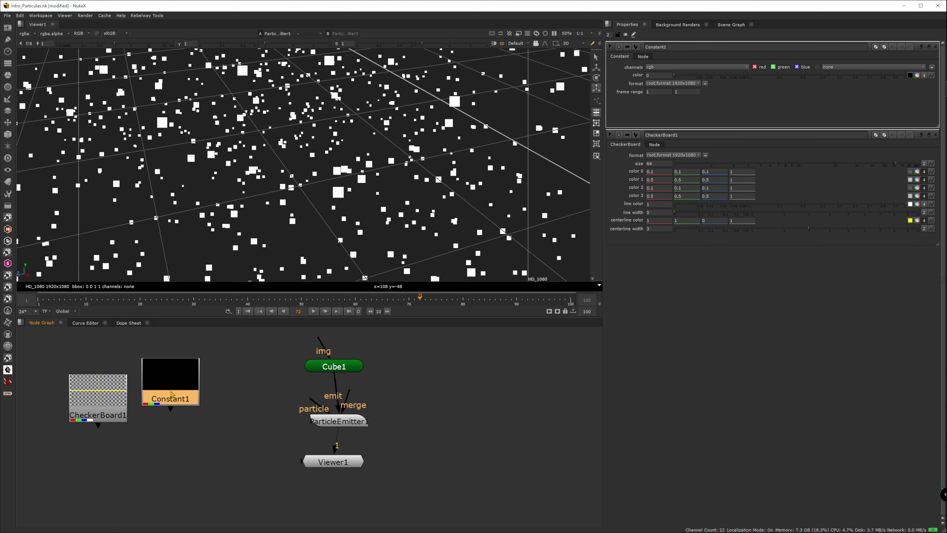
drag(173, 391, 220, 385)
drag(314, 404, 229, 391)
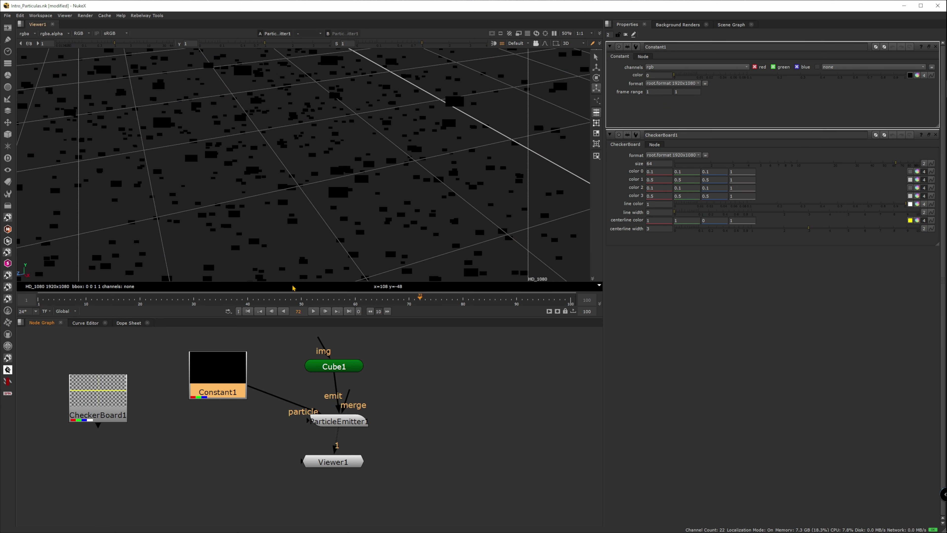
Set the Constant's color to a green of about 0.043 red, 0.22 green and 0.138 blue.
click(917, 75)
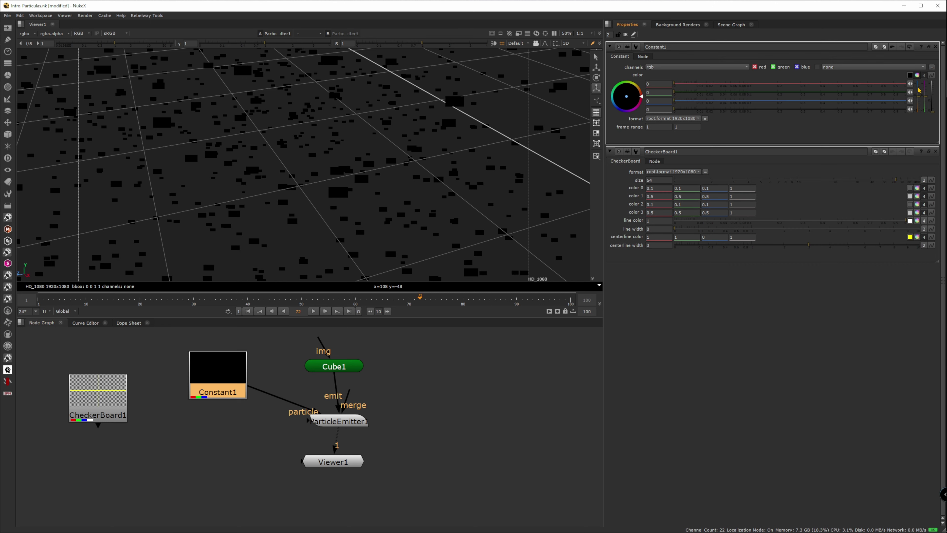
drag(931, 109, 931, 97)
drag(625, 98, 553, 68)
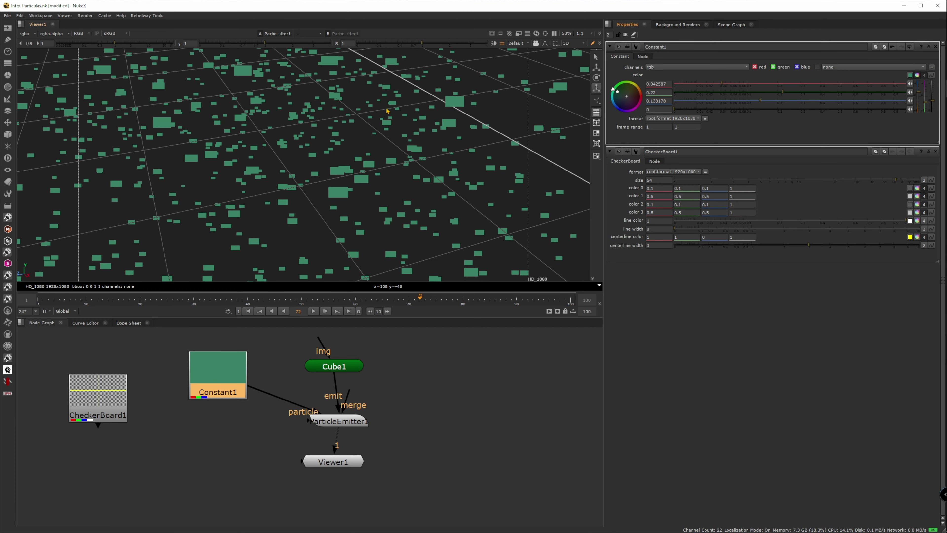
Examine the colored particles and move the Constant node closer to the ParticleEmitter.
scroll(387, 111, down, 10)
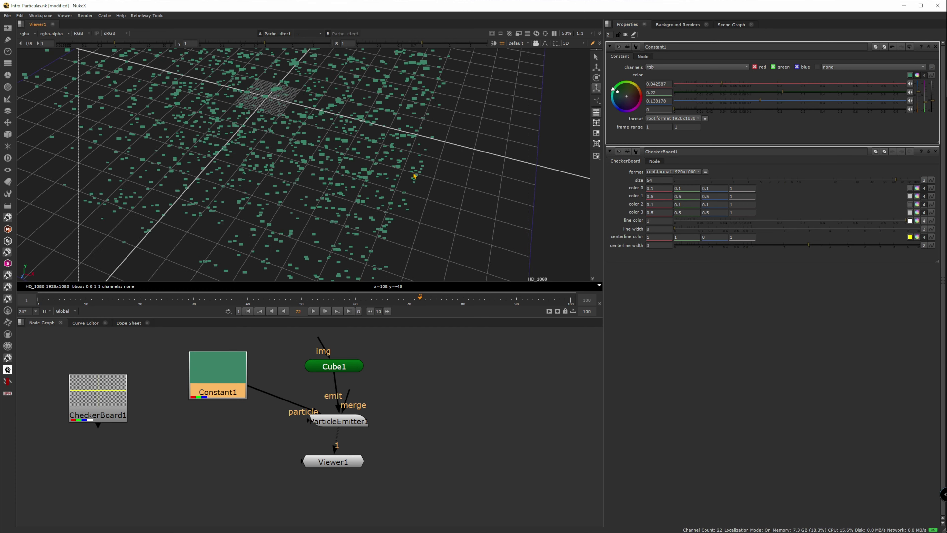
drag(414, 174, 351, 156)
scroll(294, 391, up, 5)
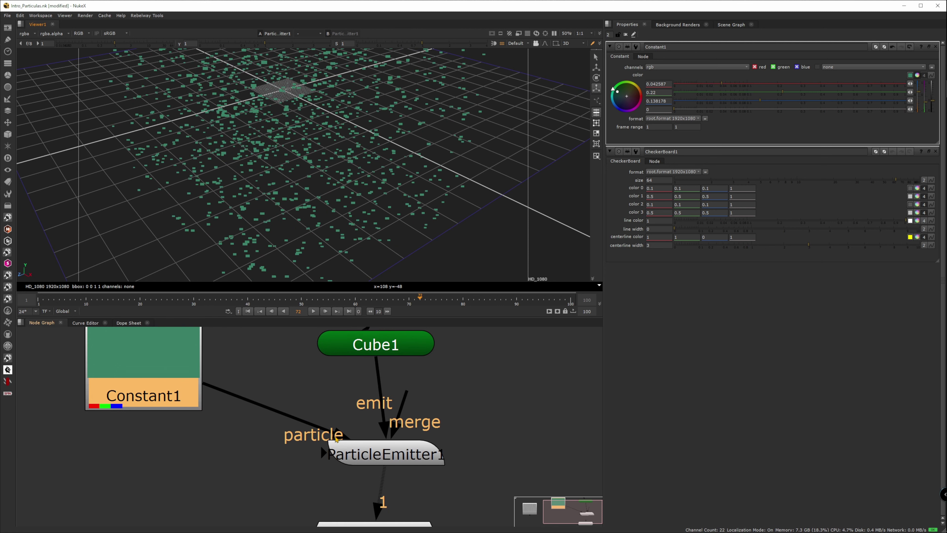
drag(199, 374, 241, 351)
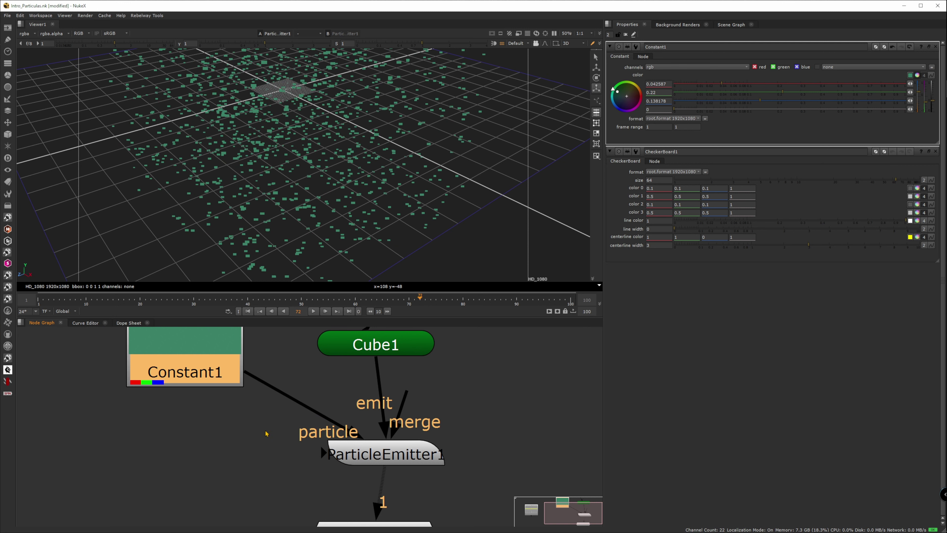
Connect the CheckerBoard as the ParticleEmitter's second particle input alongside the Constant and examine the mixed particles.
scroll(265, 433, down, 3)
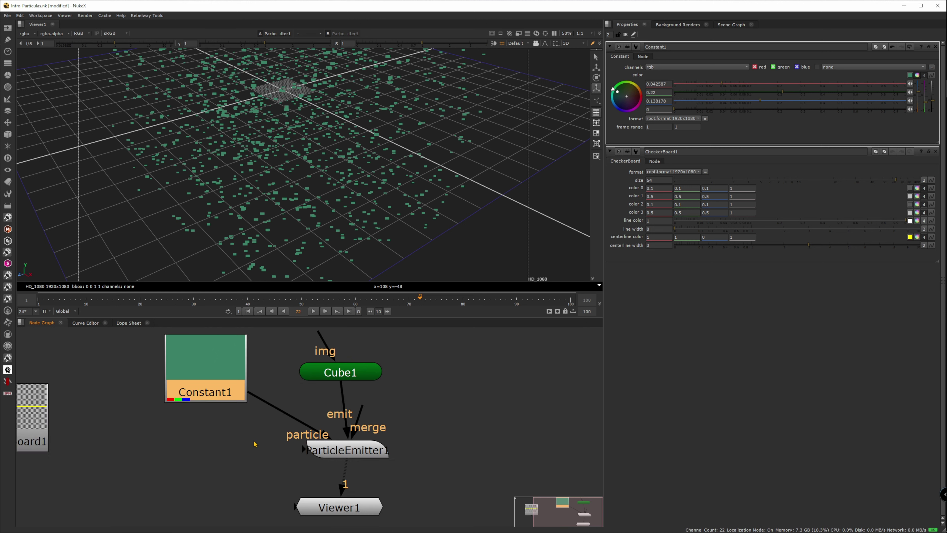
drag(54, 413, 154, 437)
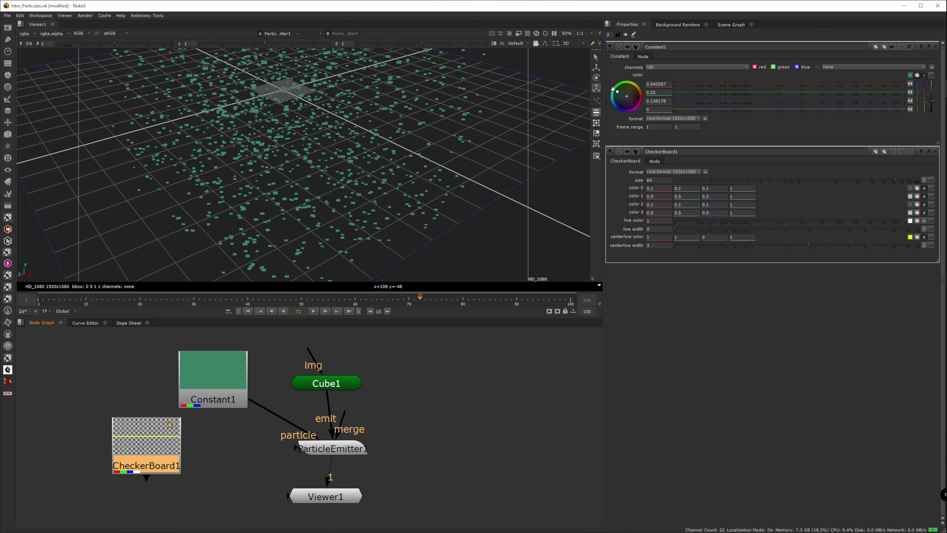
drag(230, 400, 232, 380)
scroll(299, 449, up, 2)
click(294, 451)
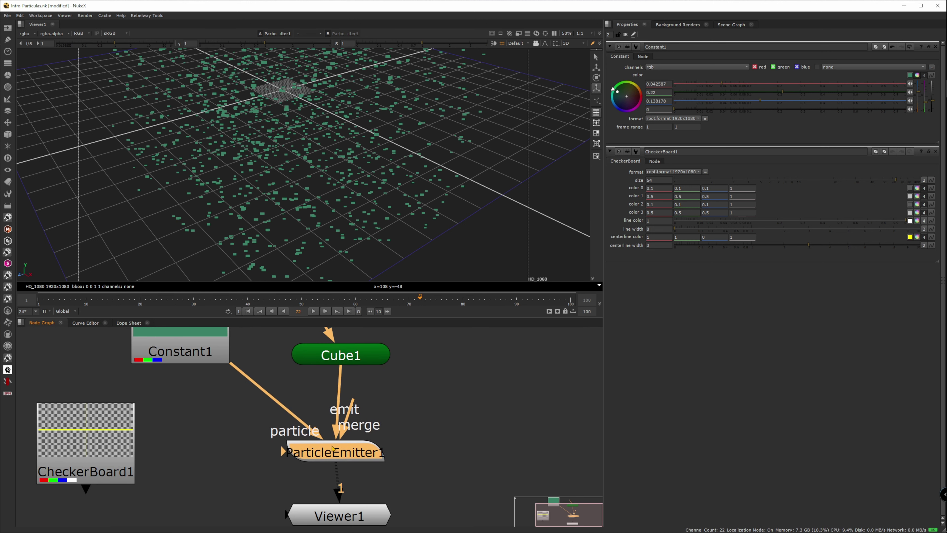
drag(285, 451, 112, 447)
scroll(309, 133, up, 5)
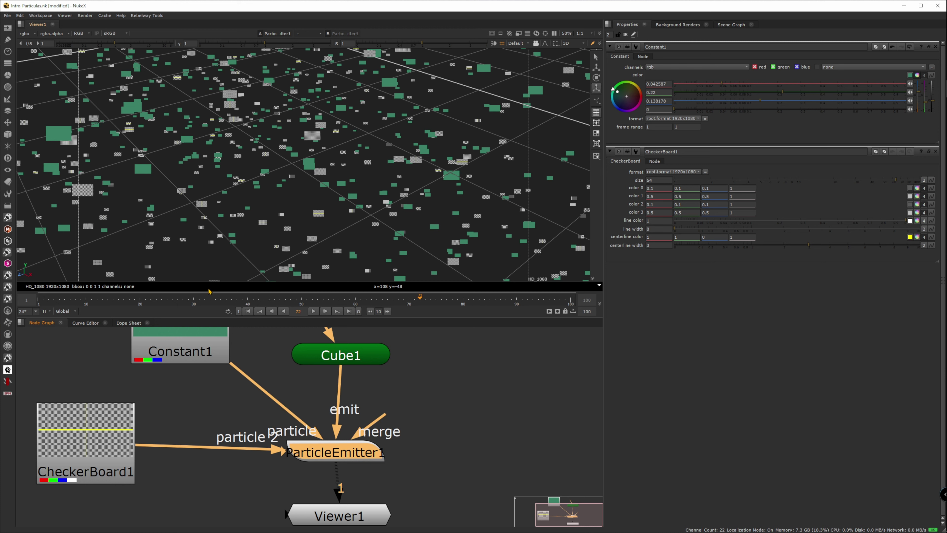
Spread the Constant and CheckerBoard nodes further up and away from the ParticleEmitter.
drag(190, 345, 216, 330)
drag(119, 422, 129, 400)
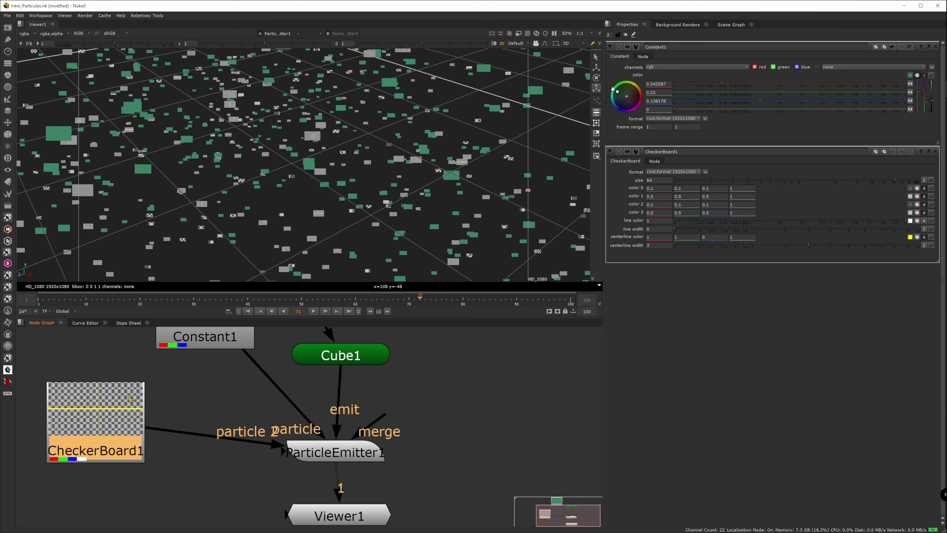
drag(79, 437, 61, 388)
click(171, 462)
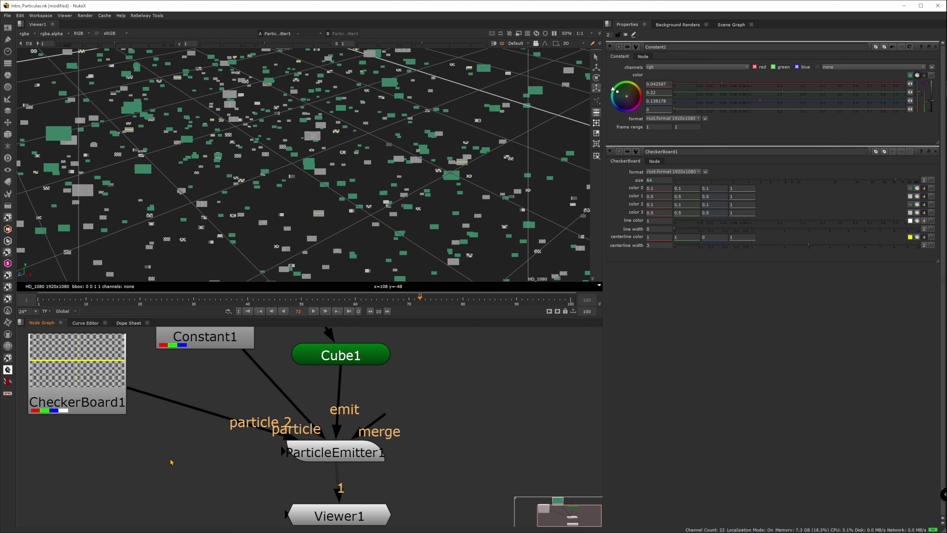
Add a second Cube node, connect it as the ParticleEmitter's third particle input and examine the mixed particles in the enlarged viewer.
scroll(134, 458, down, 2)
key(Tab)
text(cube)
key(Return)
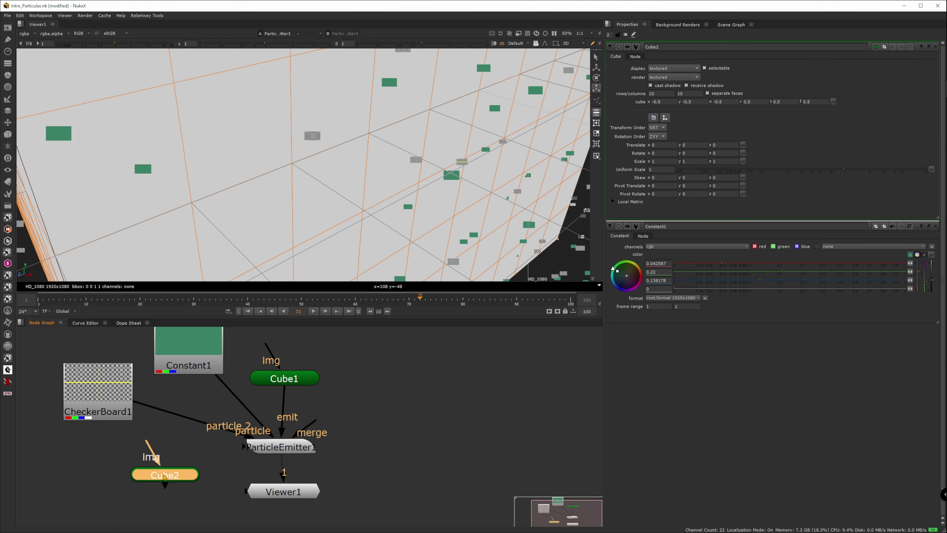
drag(165, 479, 137, 481)
drag(243, 447, 137, 478)
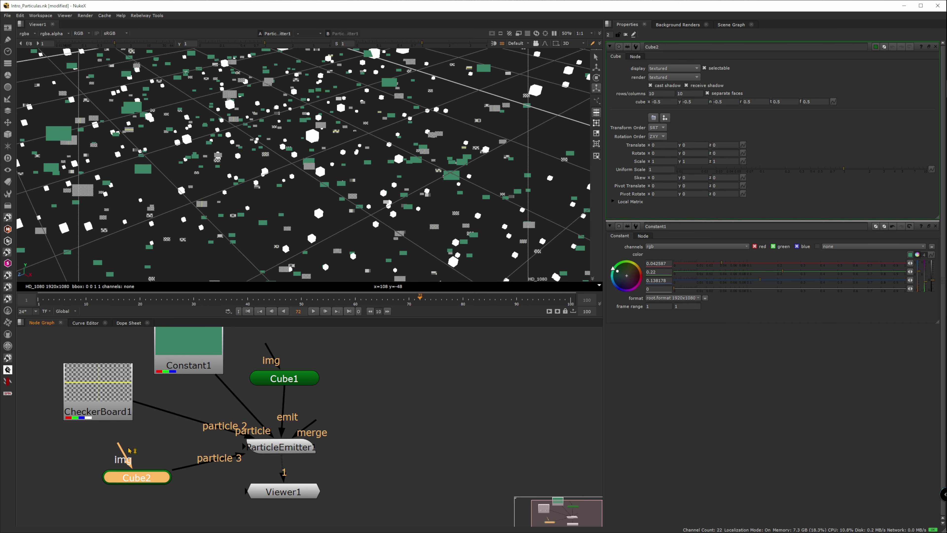
key(space)
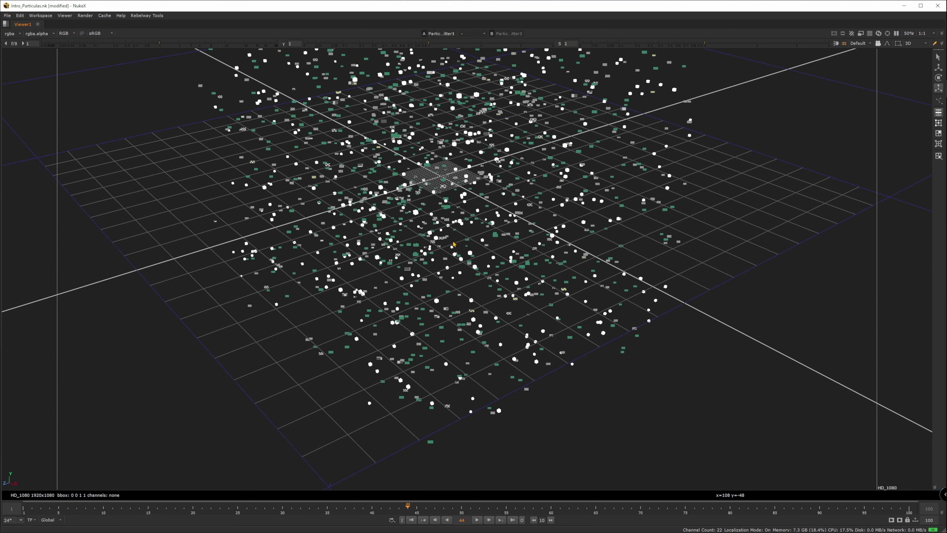
scroll(477, 202, down, 3)
drag(477, 202, 490, 187)
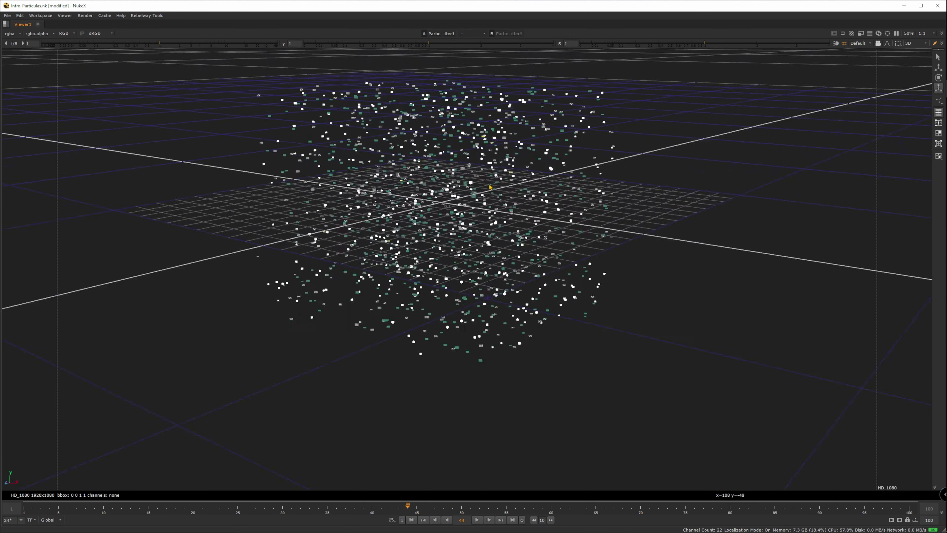
key(space)
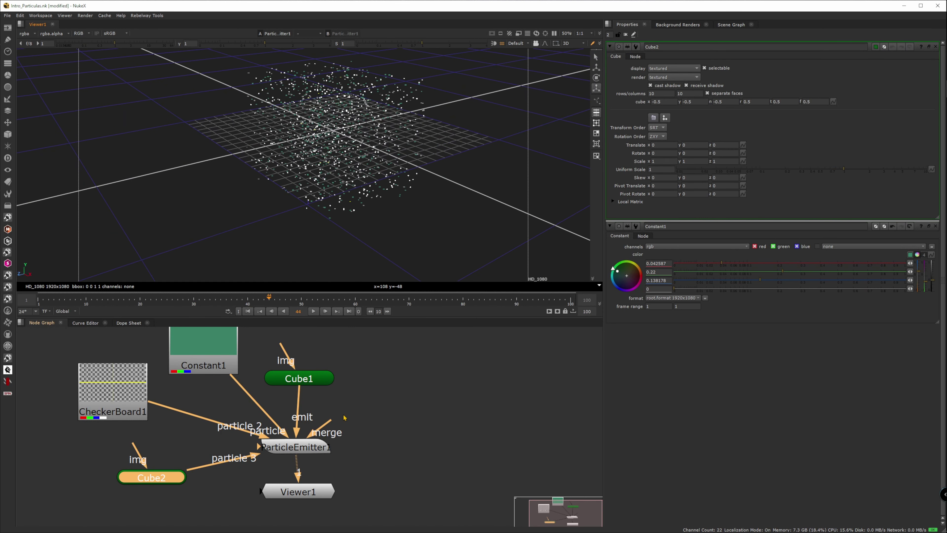
Delete the Constant, CheckerBoard and Cube2 nodes feeding the ParticleEmitter's particle inputs.
scroll(169, 445, down, 2)
drag(190, 444, 239, 451)
scroll(240, 452, down, 1)
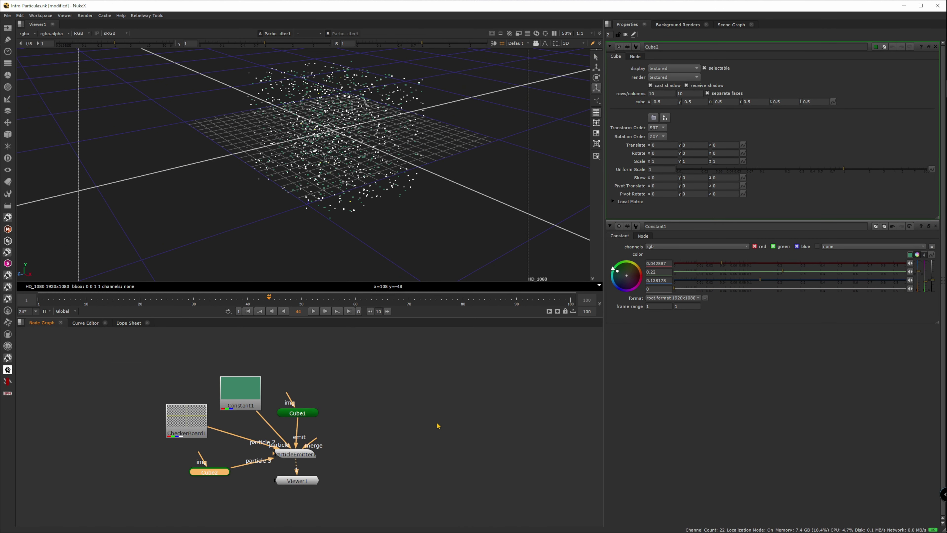
drag(108, 352, 267, 497)
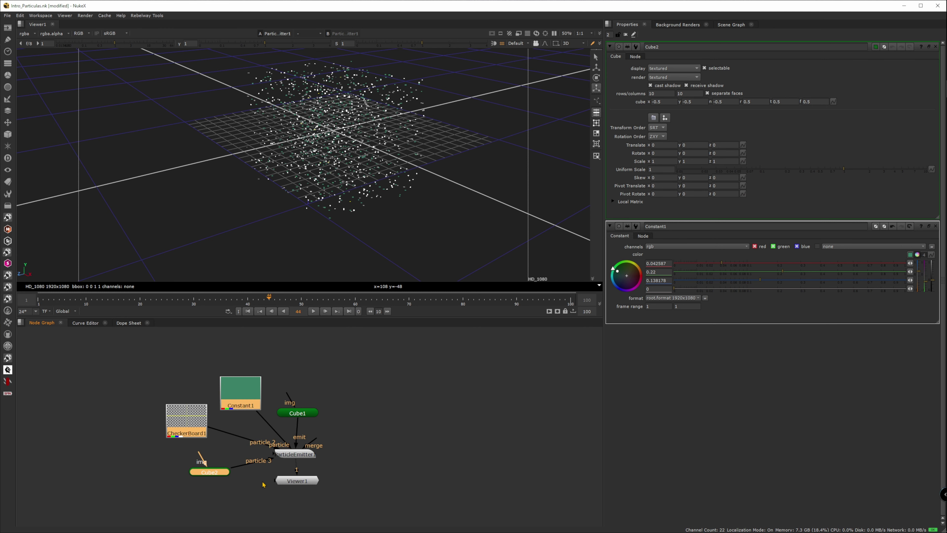
key(Delete)
Add a Constant node, set its red, green and blue values to 1 and display it in the viewer.
scroll(247, 459, up, 3)
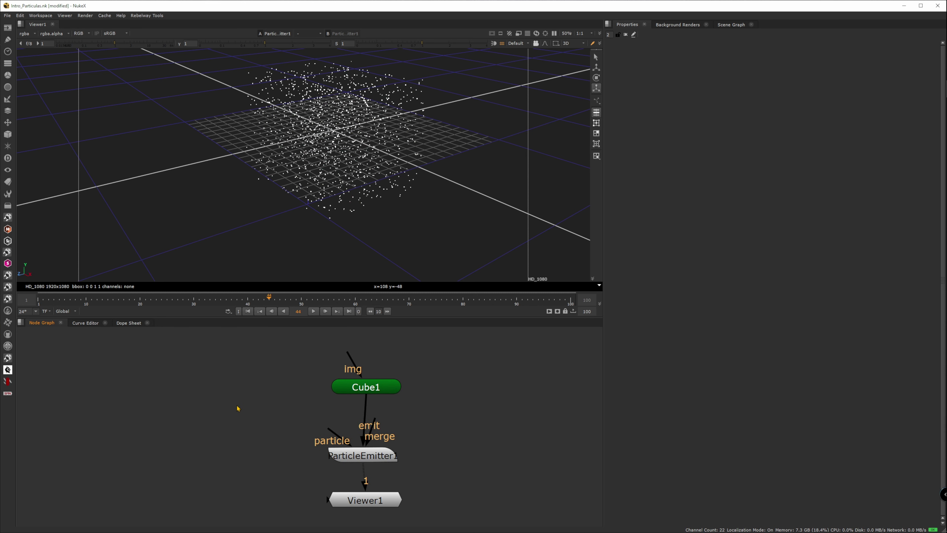
key(Tab)
text(constan)
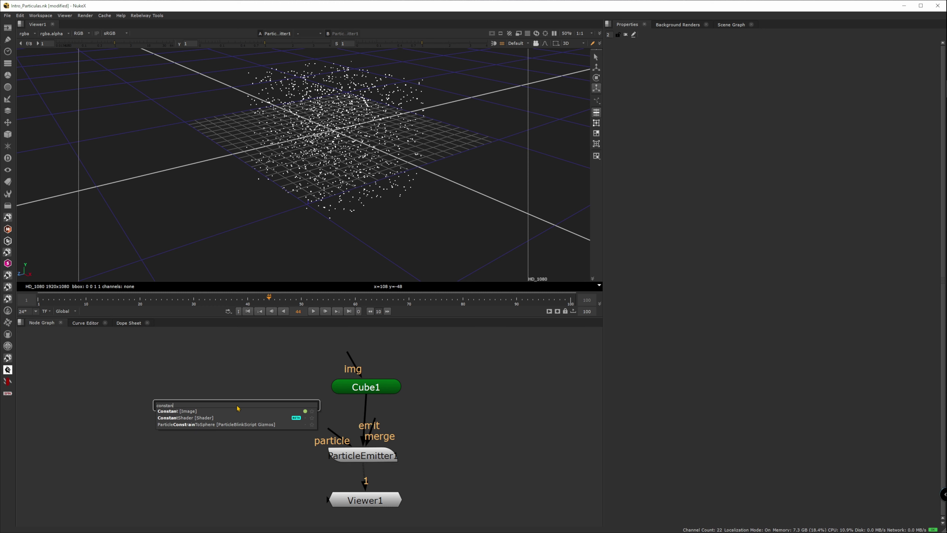
key(Return)
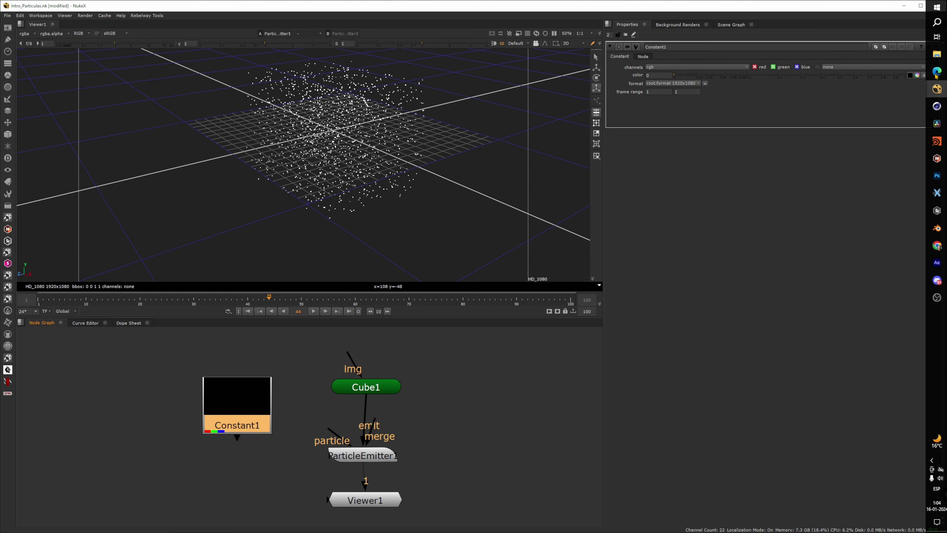
click(917, 75)
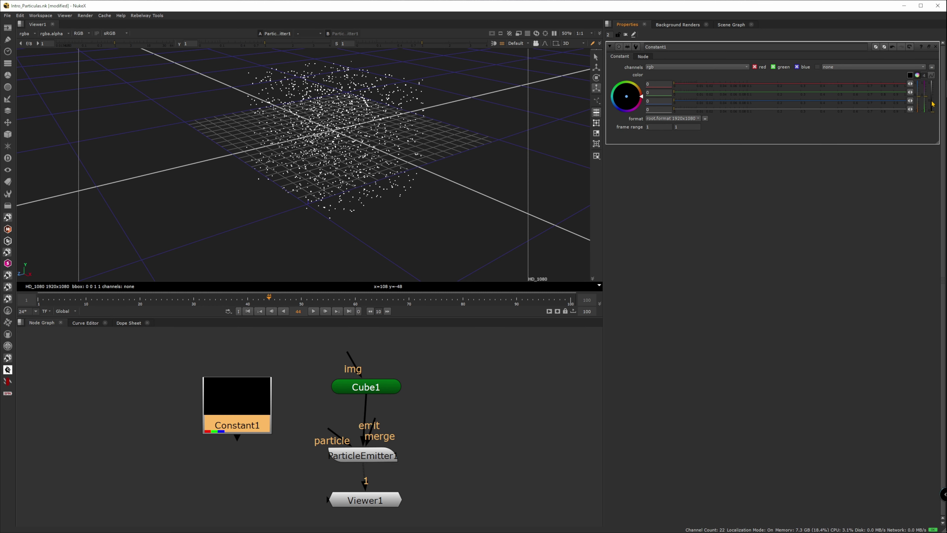
drag(933, 105, 932, 81)
click(259, 387)
key(1)
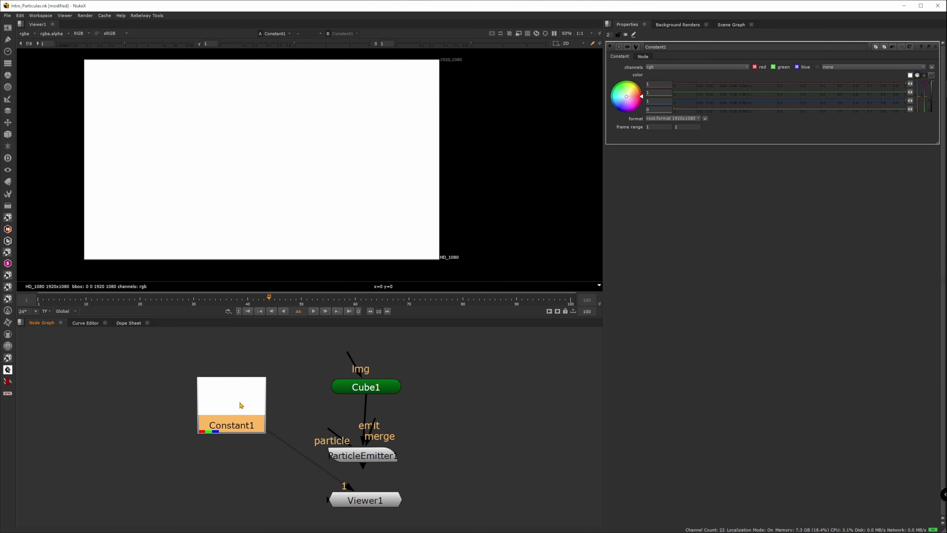
Move the Constant node away from the emitter and set its format to square_512 512x512.
drag(240, 405, 219, 405)
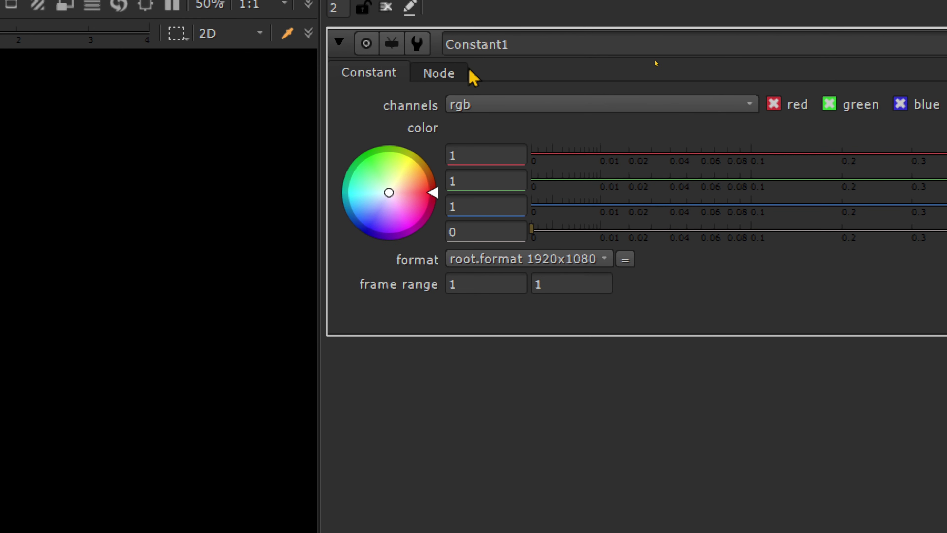
click(556, 252)
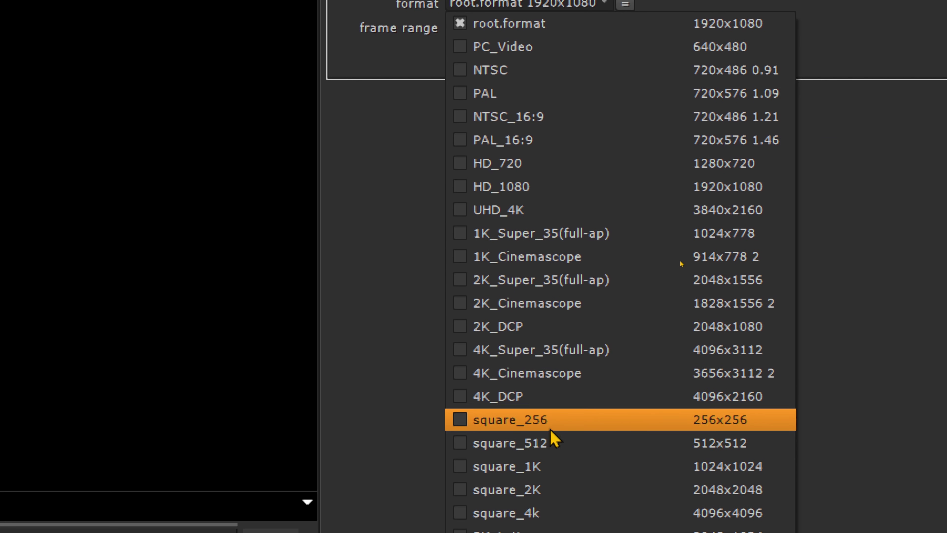
click(747, 454)
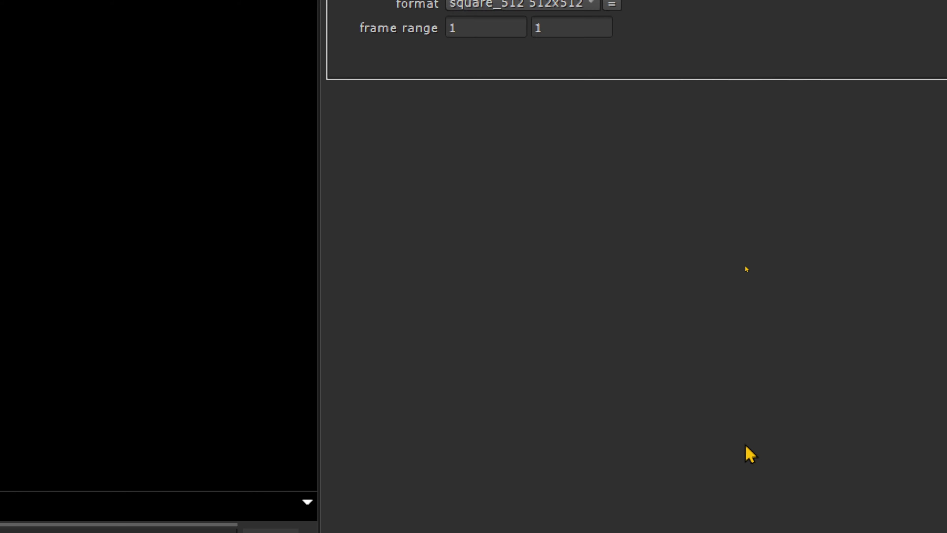
Add a Roto node below the Constant, arrange the two nodes and choose the Roto's curve drawing tool.
key(Tab)
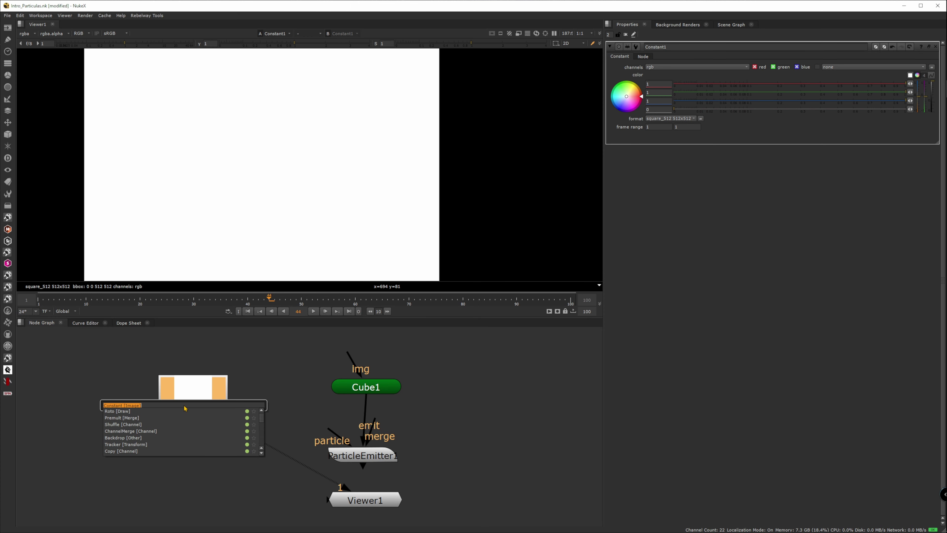
text(roto)
key(Return)
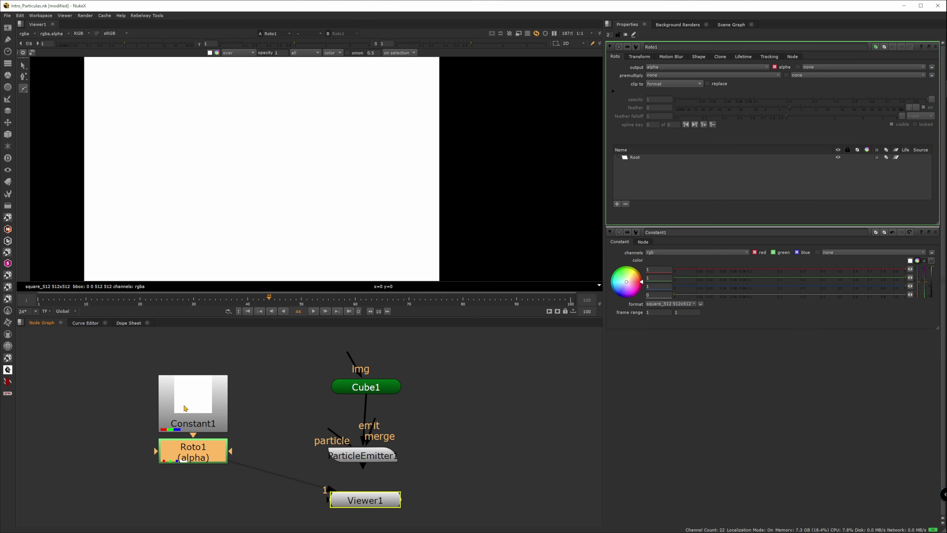
drag(105, 352, 256, 497)
drag(211, 411, 207, 389)
click(246, 407)
click(201, 430)
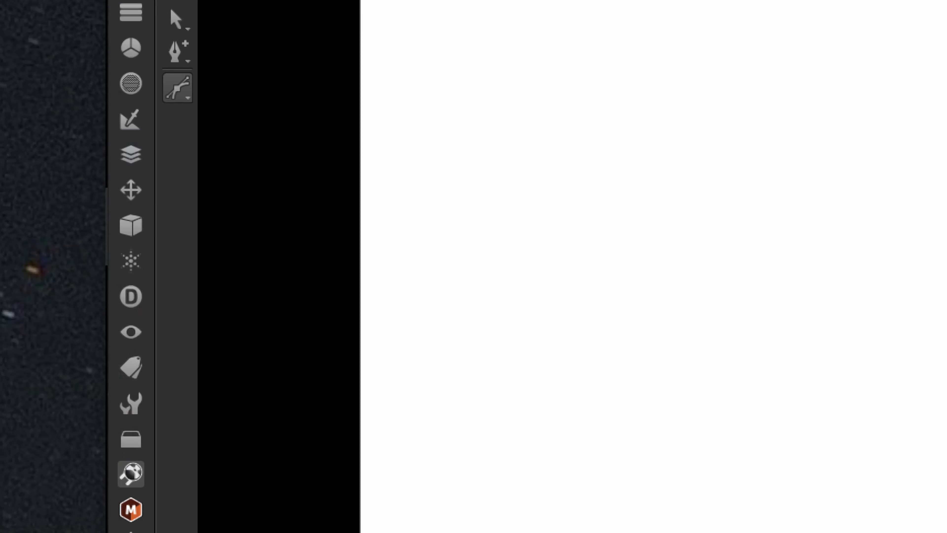
click(190, 271)
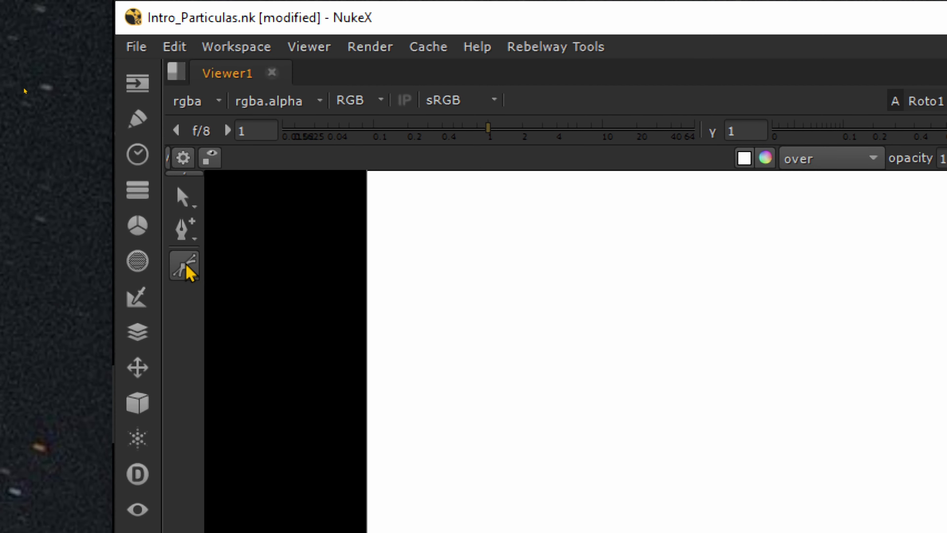
click(233, 338)
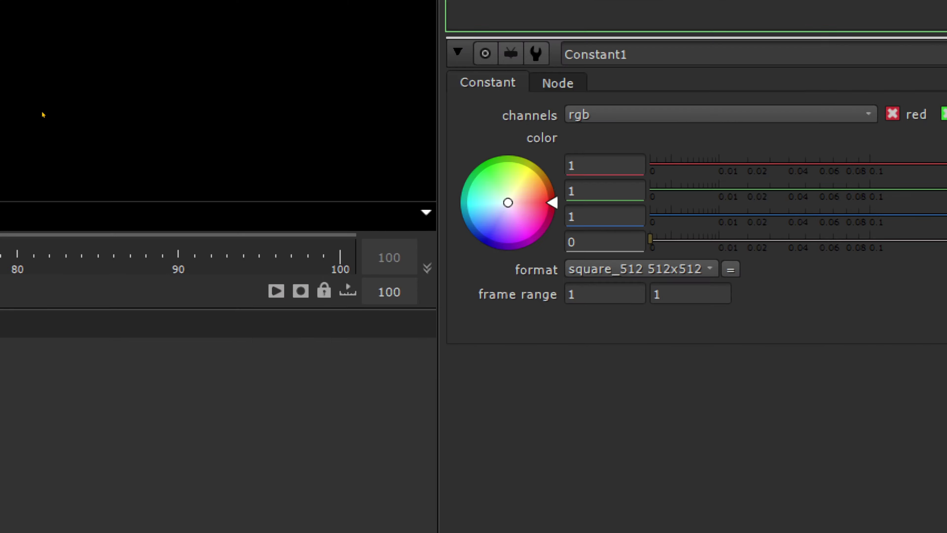
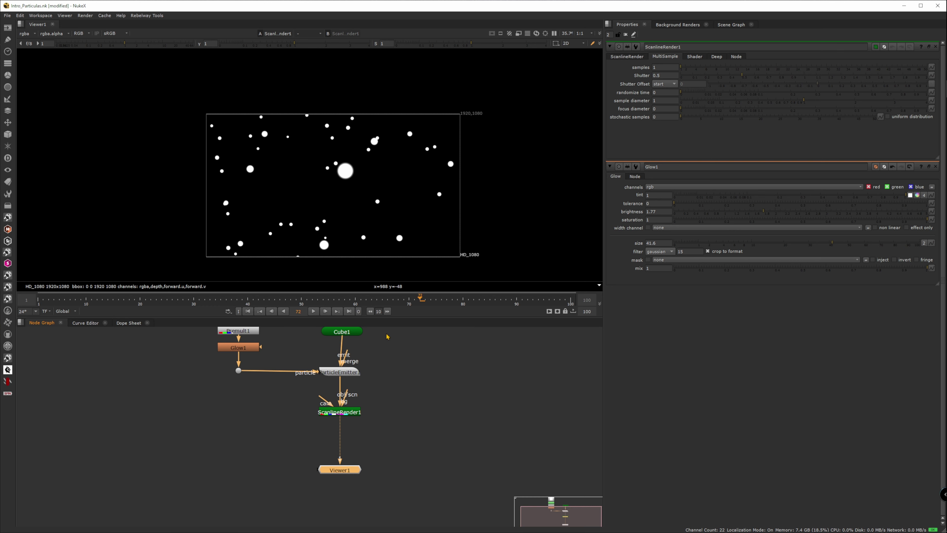
Preview the forest images in the Assets folder and load the 1344x896 green forest image with light rays as a Read node.
click(416, 388)
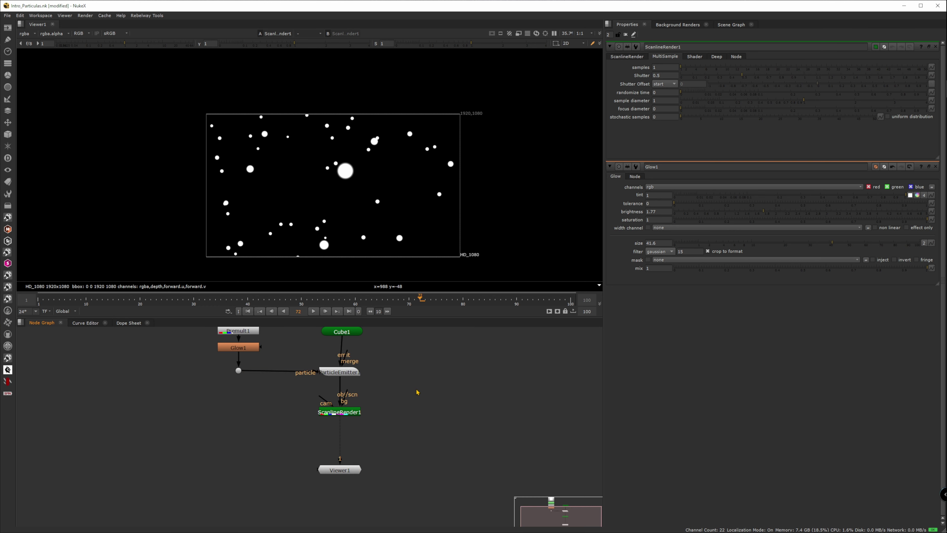
key(r)
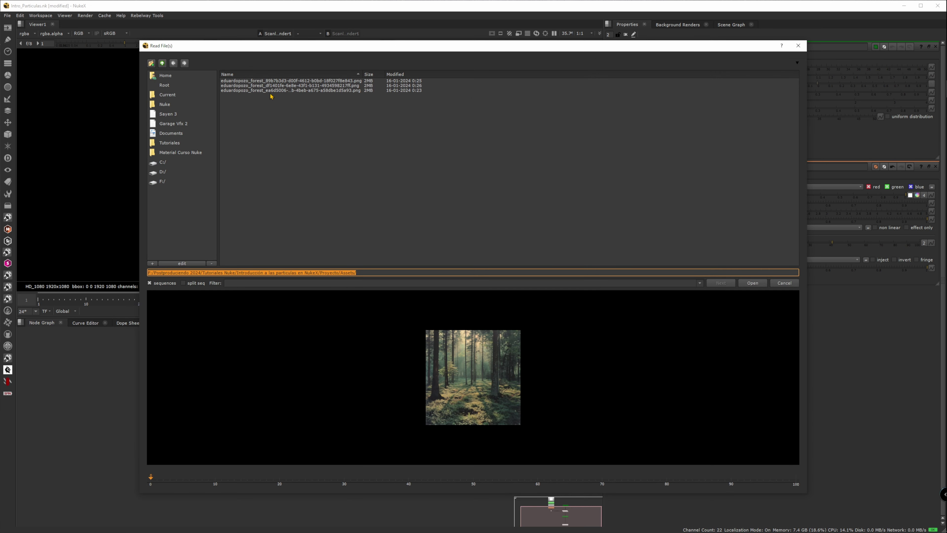
click(263, 86)
click(279, 81)
click(289, 86)
click(754, 285)
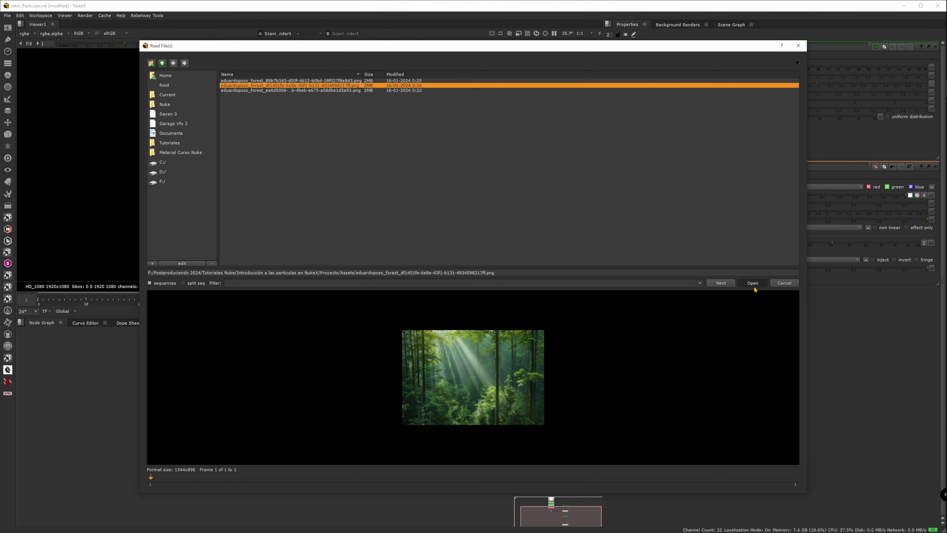
click(753, 283)
Add a Merge (over) node that places the ScanlineRender over the forest Read, and view the composite.
click(392, 440)
key(m)
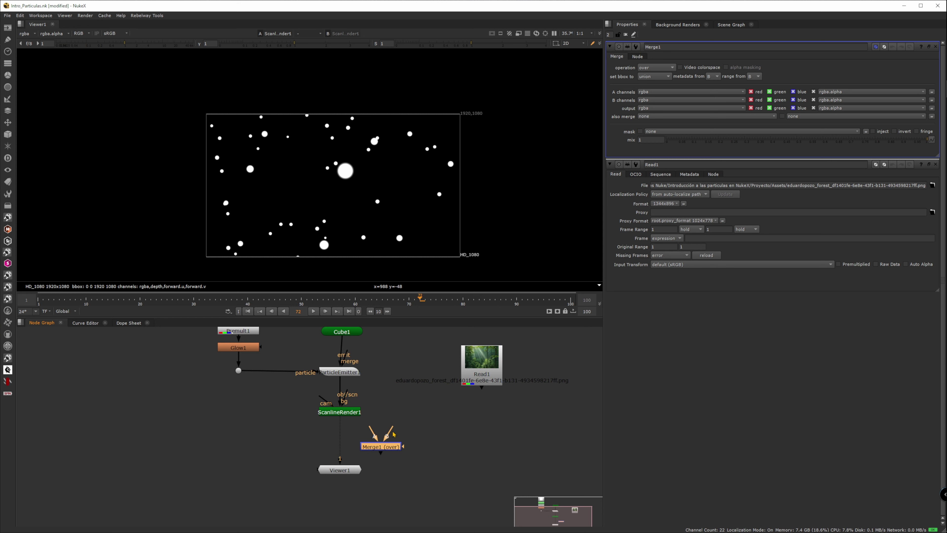
drag(371, 428, 482, 367)
drag(380, 447, 489, 460)
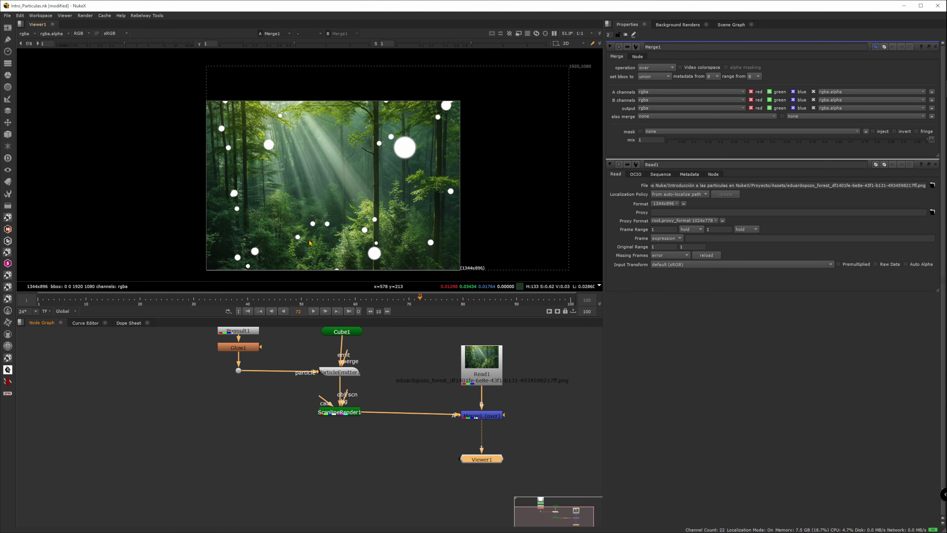
Disconnect the ScanlineRender from both the Merge's A input and the ParticleEmitter, and move it aside.
drag(346, 407, 347, 417)
click(357, 388)
drag(441, 417, 407, 435)
drag(345, 422, 333, 432)
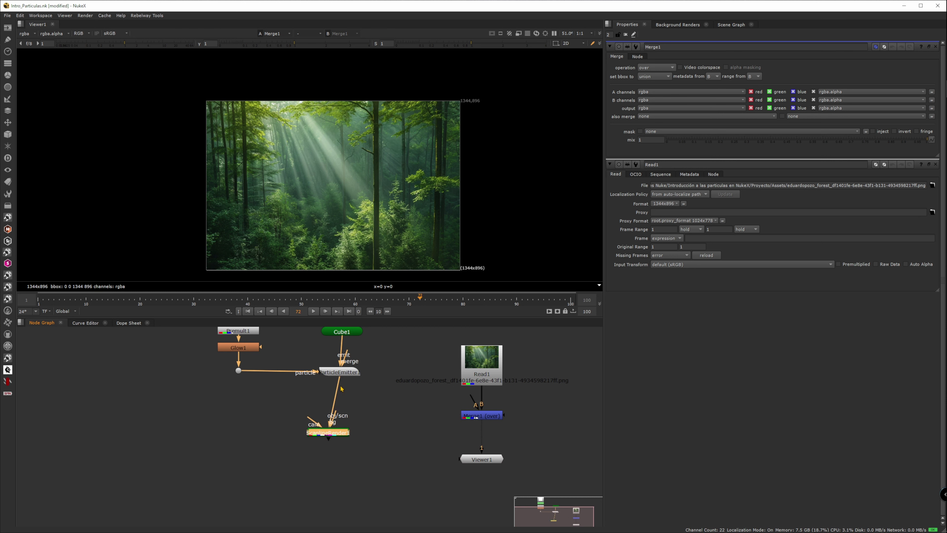
drag(339, 387, 409, 403)
Try to connect the Merge's A input directly to the ParticleEmitter.
drag(470, 404, 341, 375)
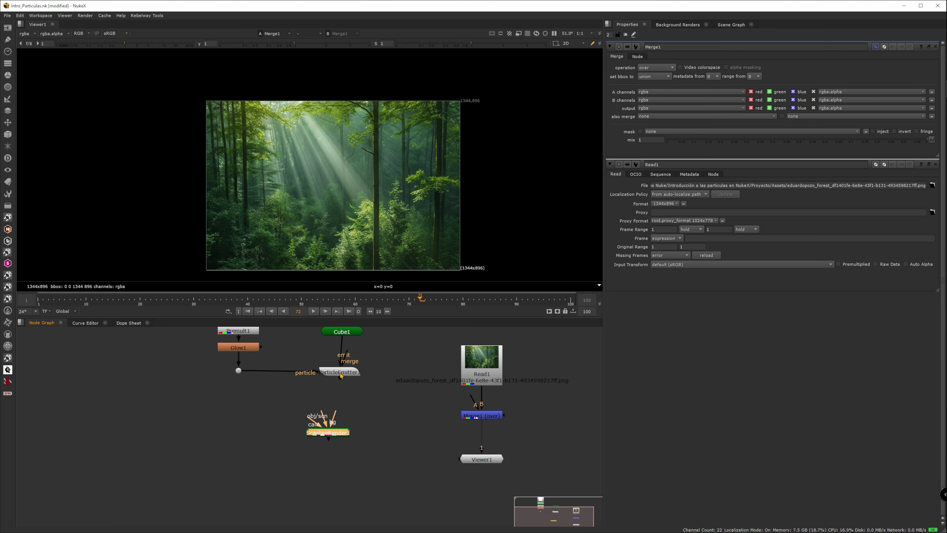
drag(473, 401, 360, 374)
drag(466, 404, 340, 375)
click(339, 374)
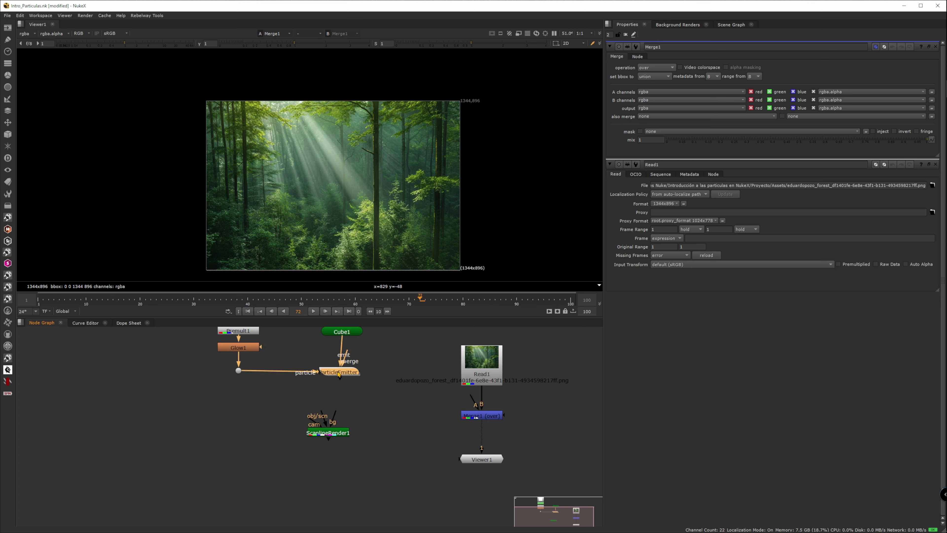
Reconnect the ScanlineRender below the ParticleEmitter and link the Merge's A input to it.
mouse_move(343, 430)
mouse_down()
mouse_move(355, 418)
mouse_move(340, 373)
mouse_move(339, 414)
mouse_up()
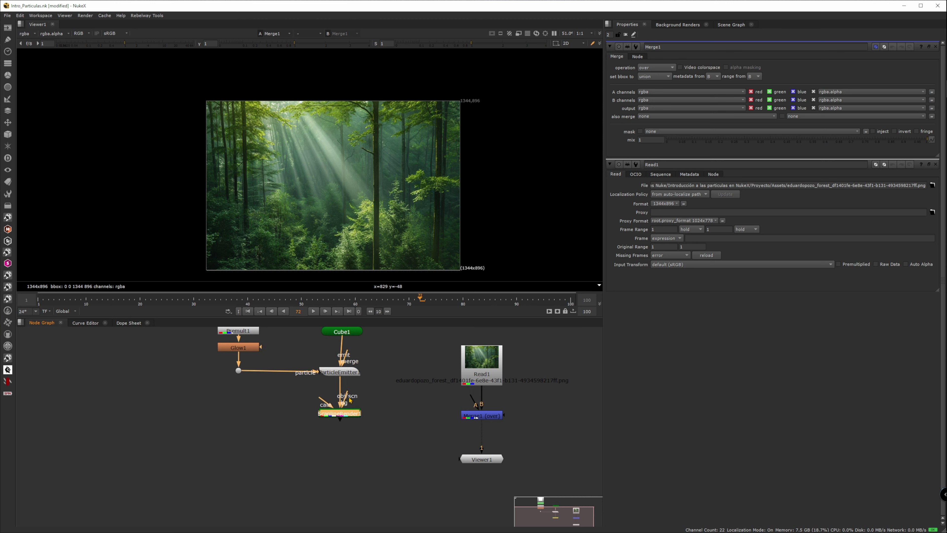
drag(468, 405, 347, 412)
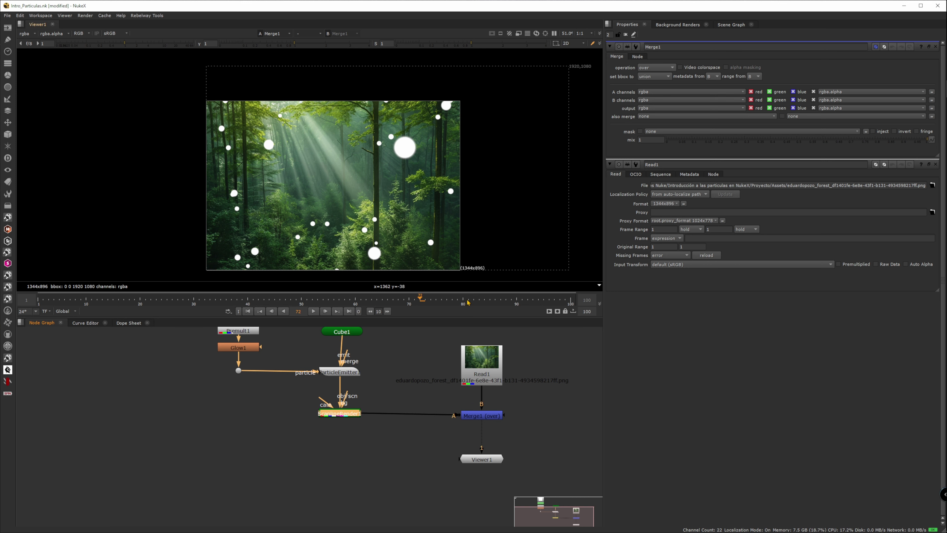
Insert a Reformat node between the forest Read node and the Merge's B input, keeping the 1920x1080 root format.
scroll(482, 366, up, 3)
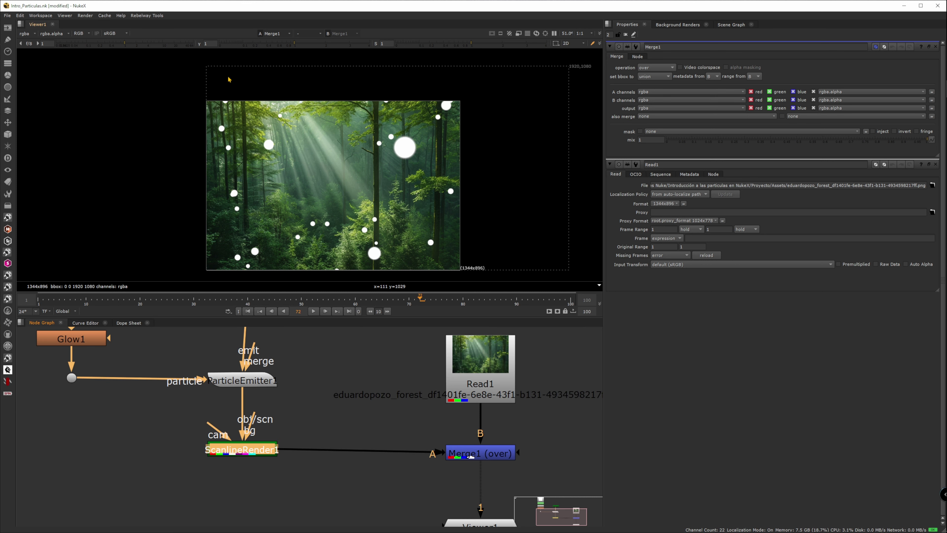
click(477, 364)
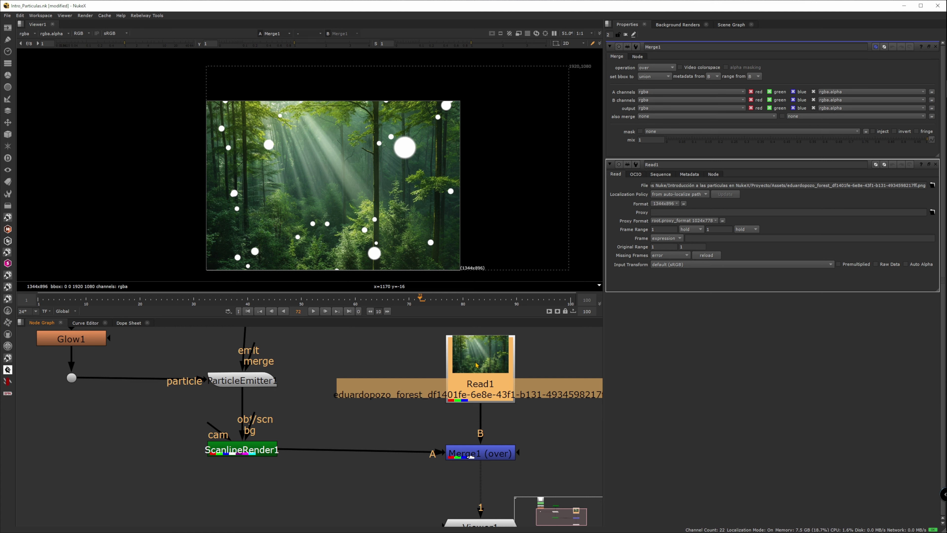
key(Tab)
text(refor)
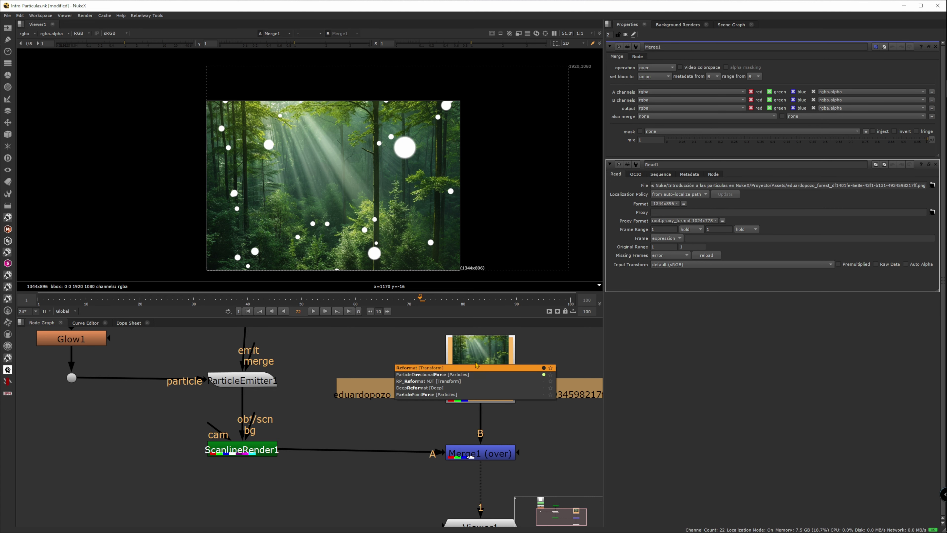
key(Return)
scroll(248, 82, down, 2)
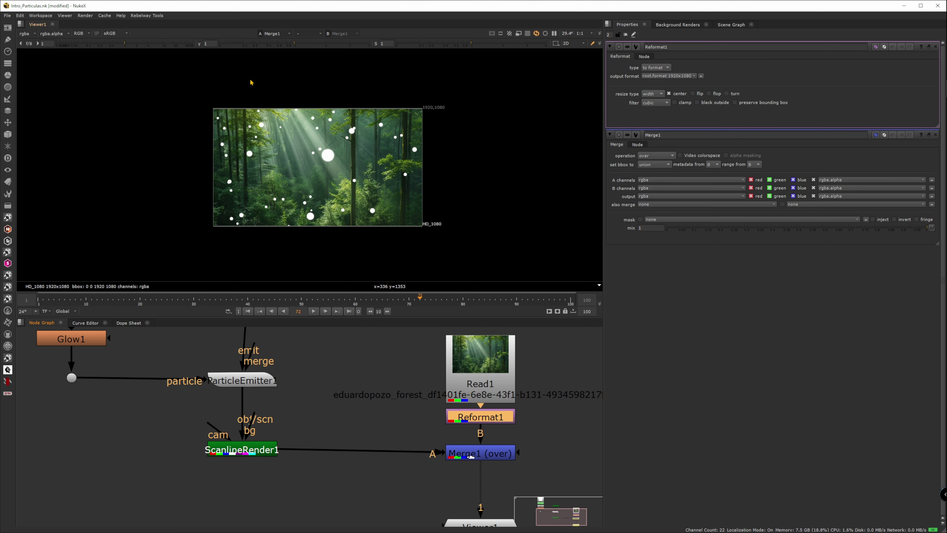
View the ParticleEmitter's particles in the 3D viewer.
scroll(262, 445, down, 2)
click(444, 513)
click(257, 394)
key(1)
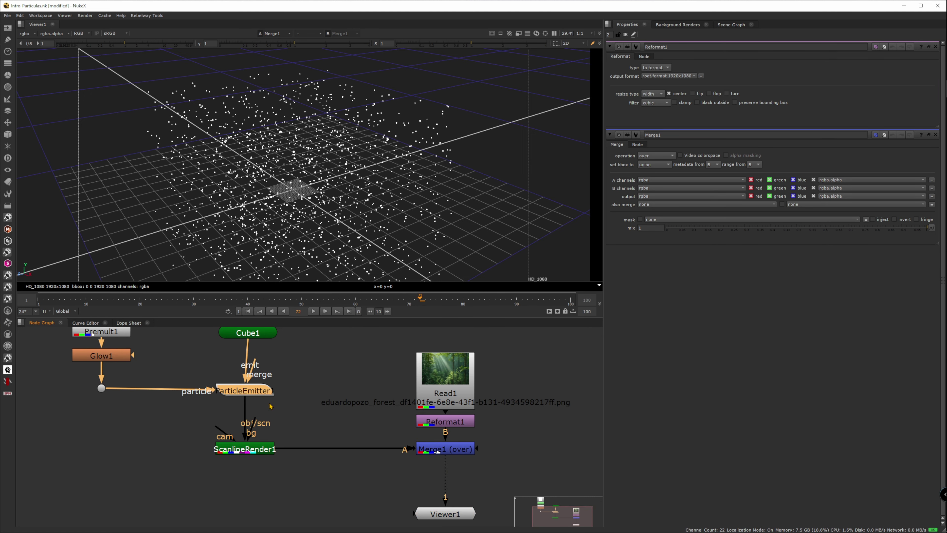
Move the ScanlineRender, Merge and Viewer nodes further down to leave room below the ParticleEmitter.
scroll(487, 453, down, 3)
drag(512, 499, 440, 497)
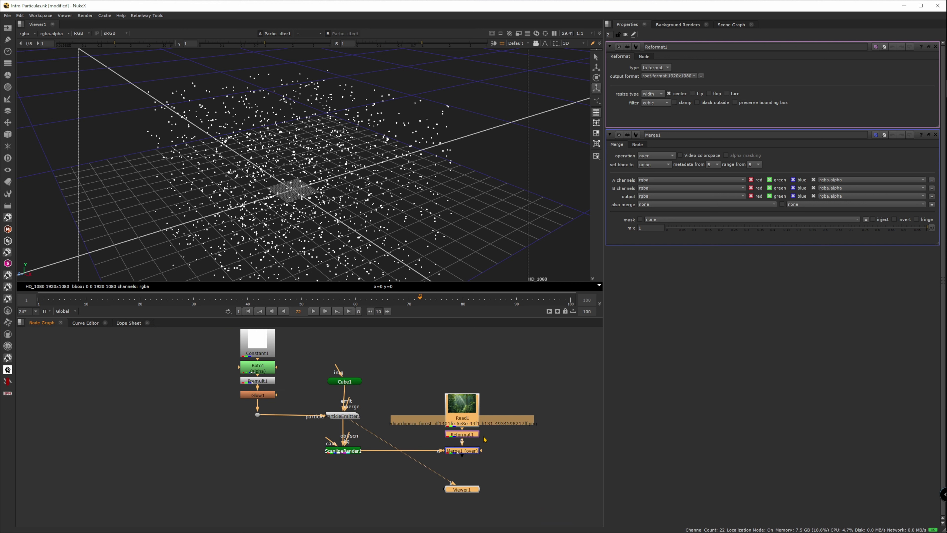
click(334, 467)
drag(297, 438, 512, 503)
drag(462, 456, 464, 509)
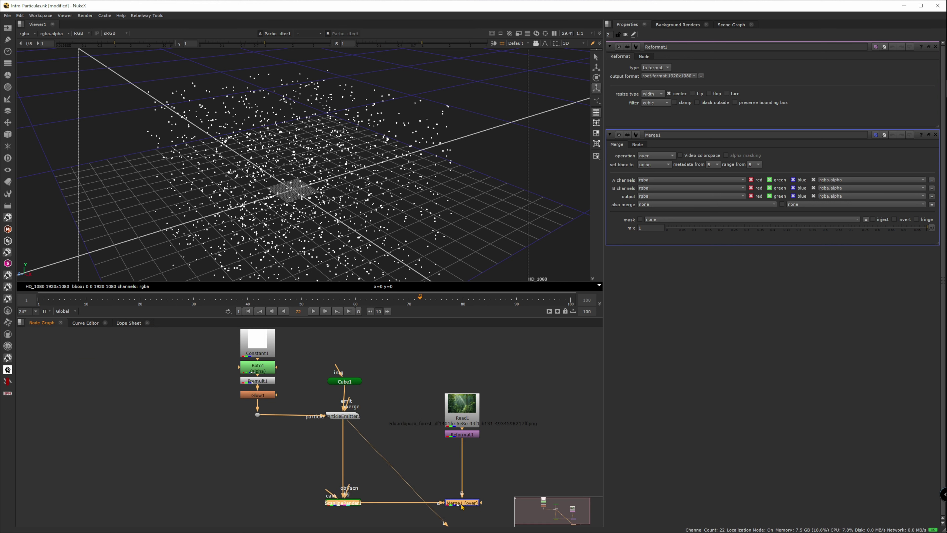
drag(420, 449, 413, 440)
scroll(413, 440, down, 2)
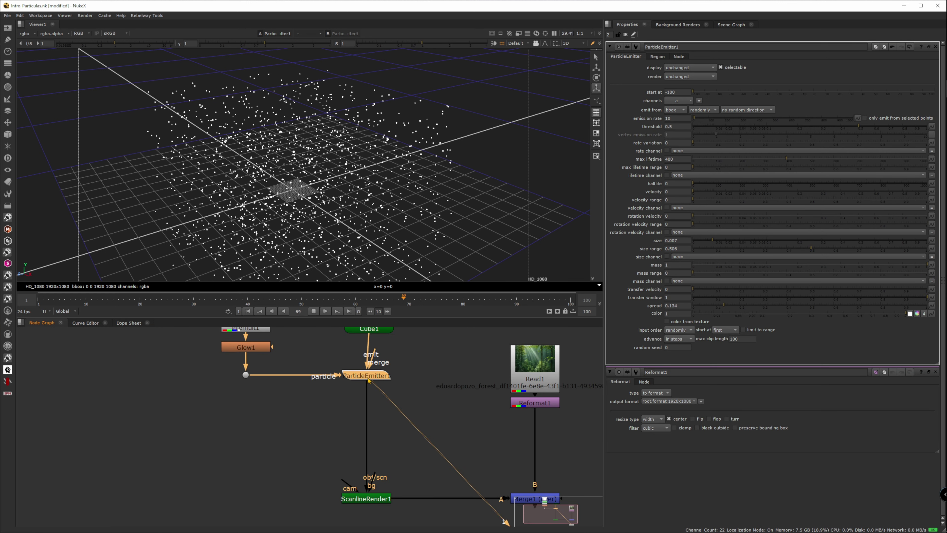
Add a ParticleGravity node and insert it between the ParticleEmitter and the ScanlineRender.
click(313, 312)
click(328, 416)
key(Tab)
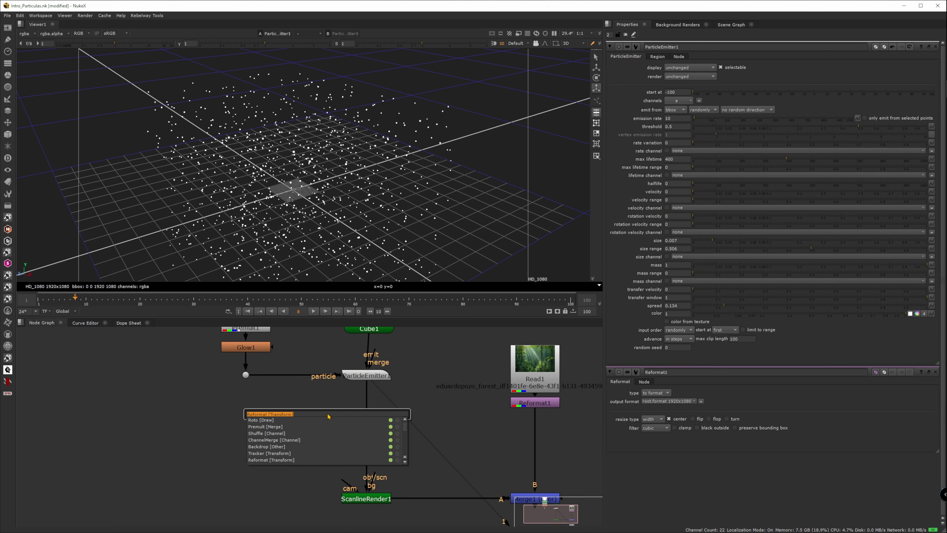
text(particle)
key(Down)
key(Down)
key(Return)
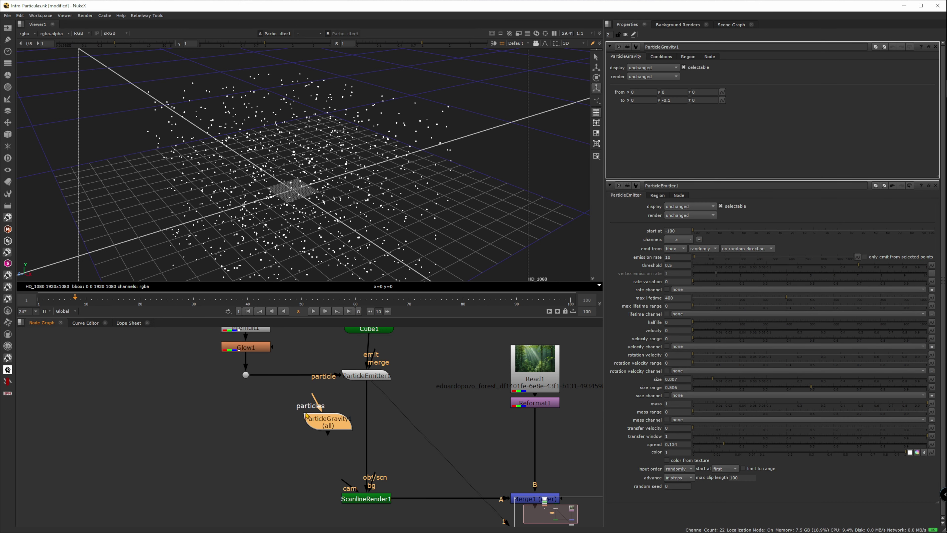
drag(319, 423, 359, 421)
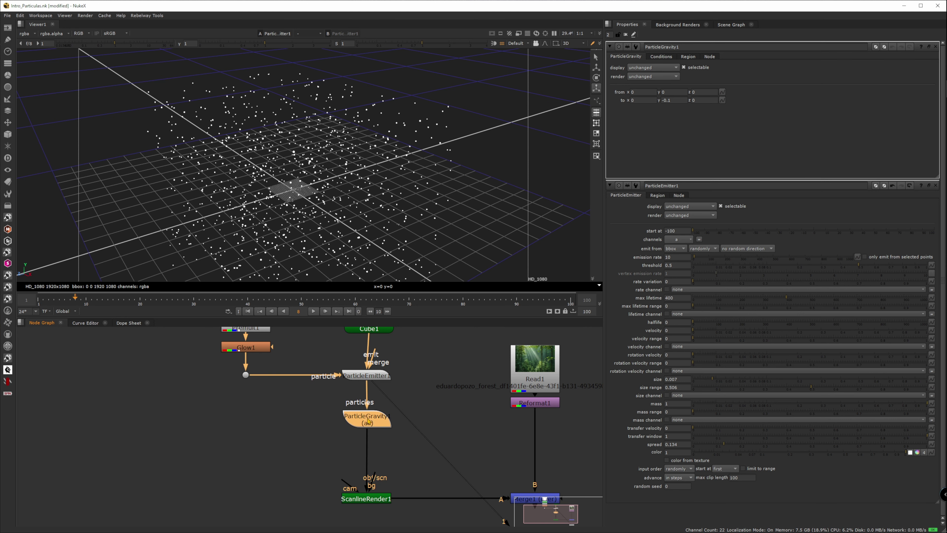
View the ParticleGravity output in 3D and play the simulation to examine how the particles move.
key(1)
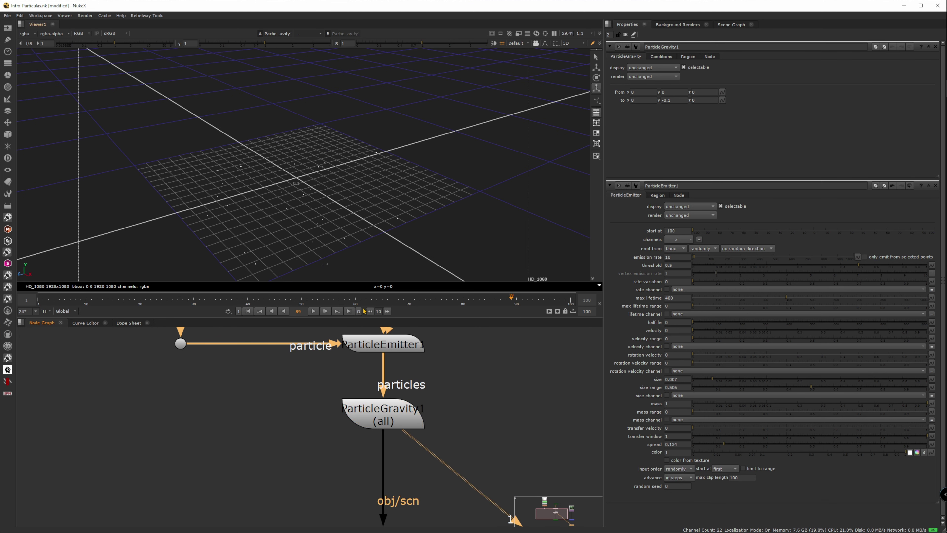
click(314, 311)
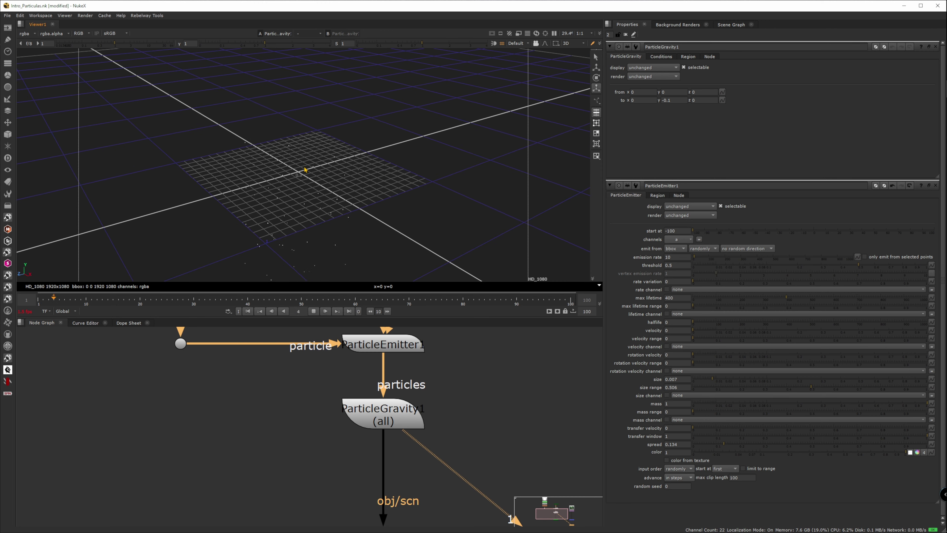
drag(305, 170, 322, 182)
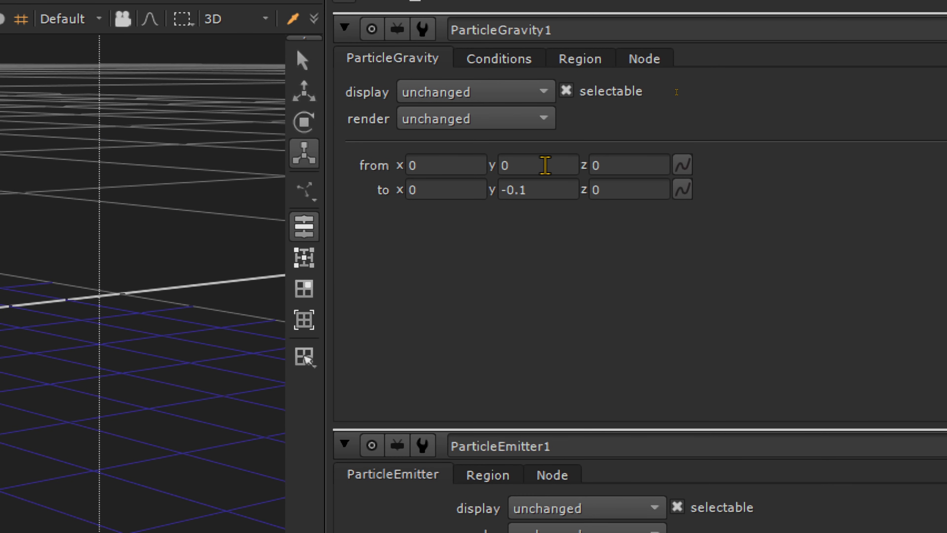
Try a ParticleGravity "to" y value of 0.001 and play back the particle motion.
click(676, 91)
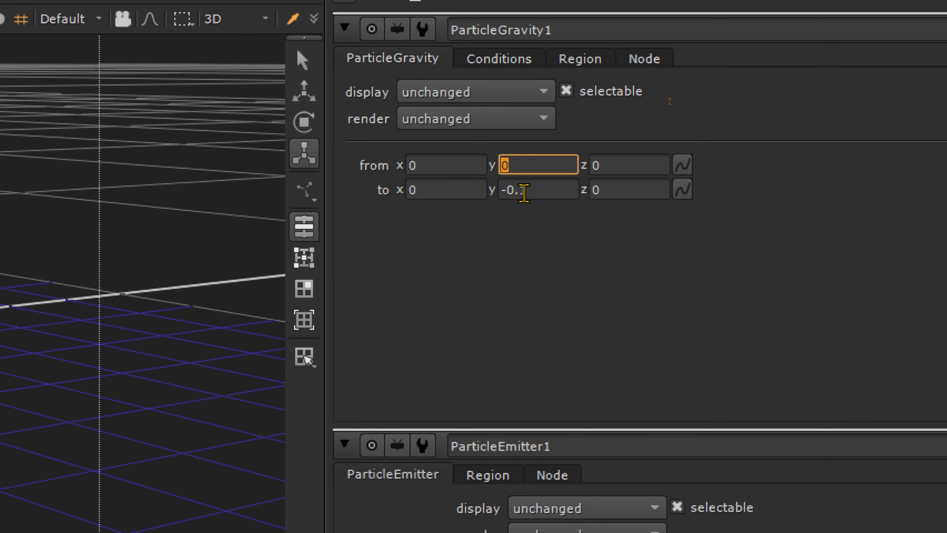
click(529, 191)
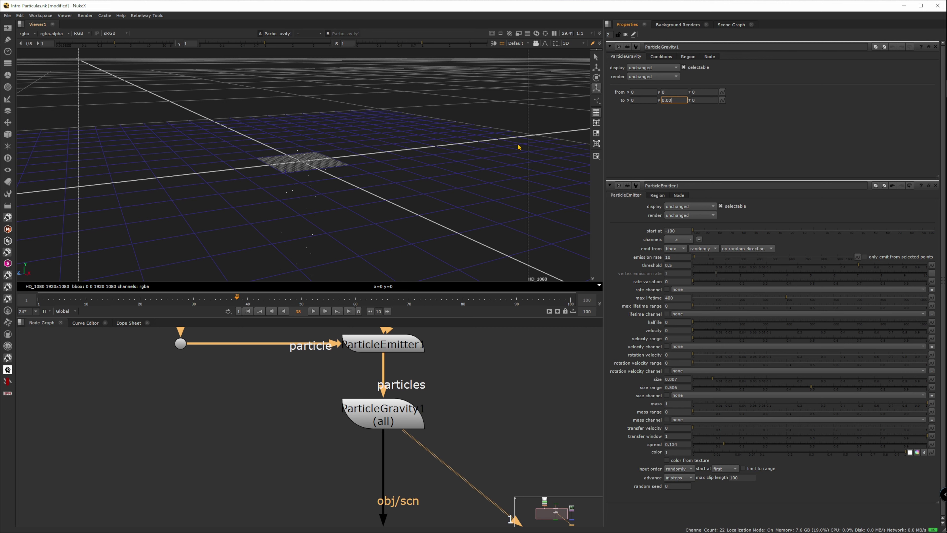
text(0.001)
click(651, 148)
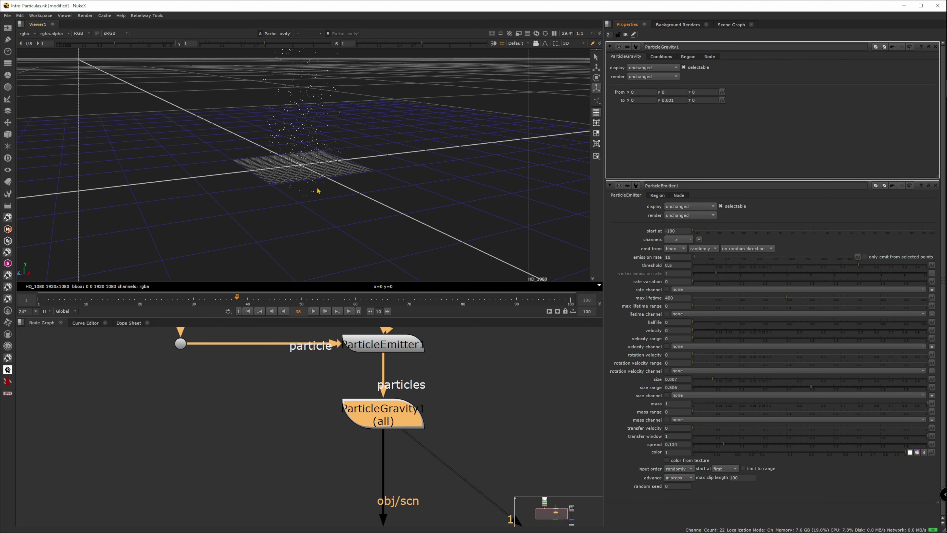
click(313, 312)
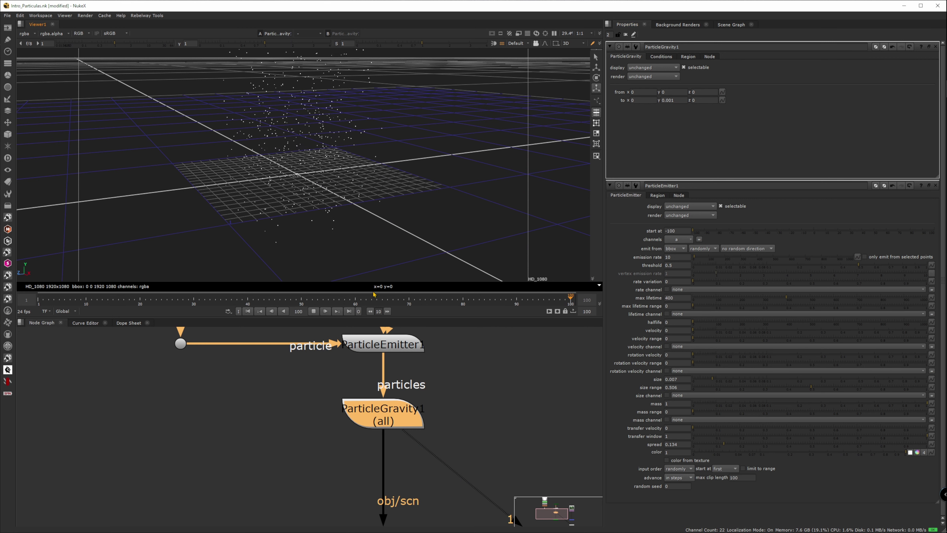
click(312, 312)
Set the ParticleGravity "to" y value to 0.0001 and play back the particle motion.
click(673, 100)
key(Return)
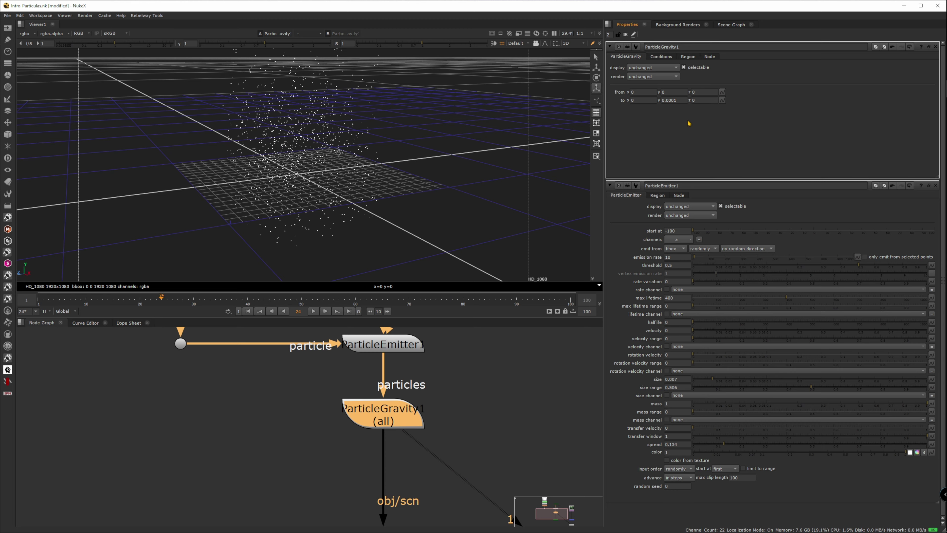
click(313, 312)
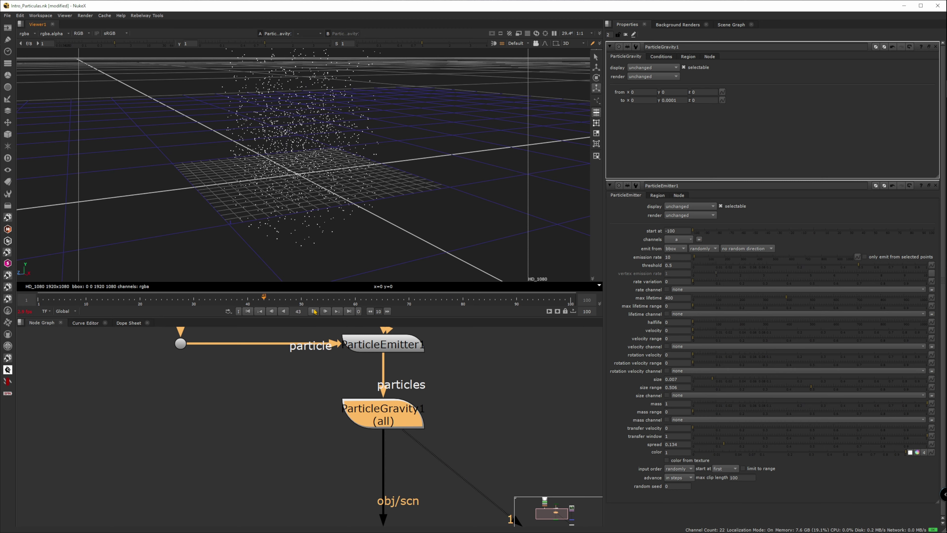
scroll(300, 144, up, 5)
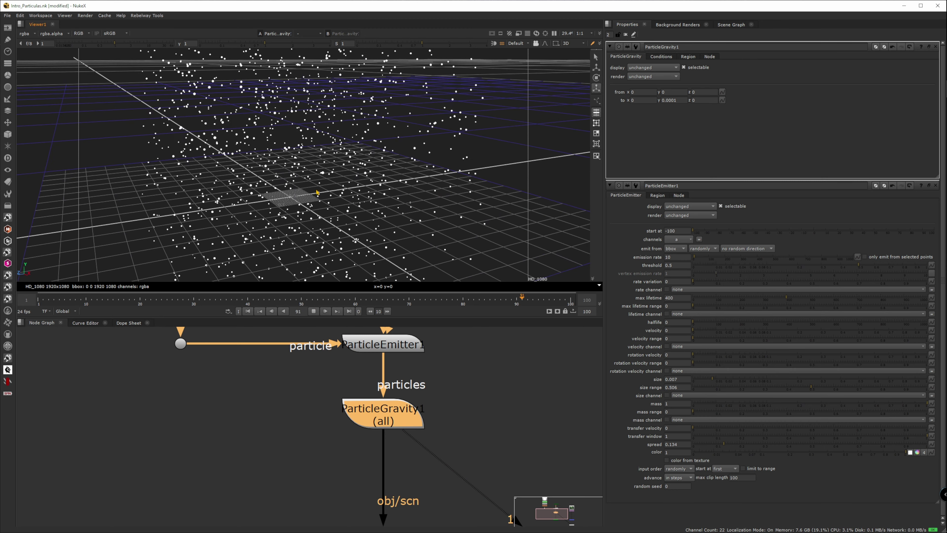
click(313, 311)
View the Merge composite of particles over the forest and play it back.
scroll(432, 404, down, 5)
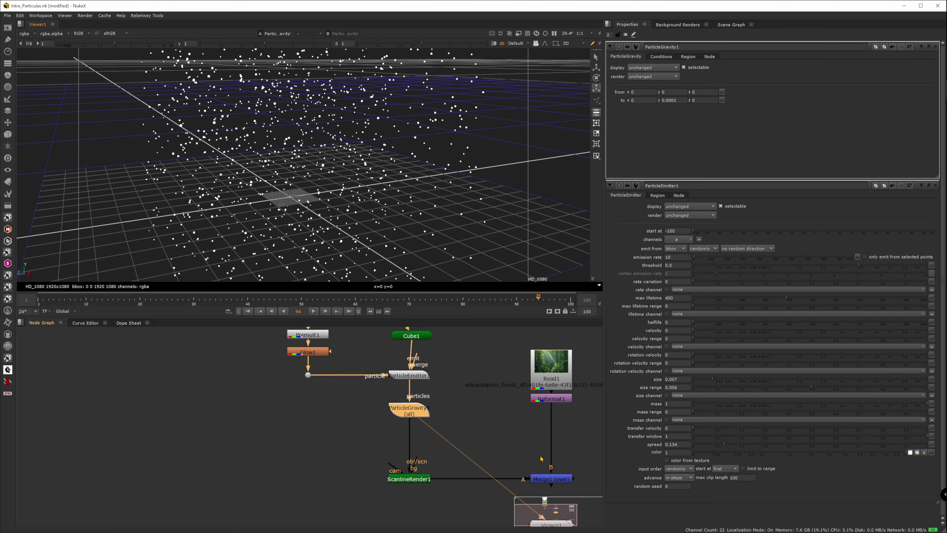
drag(534, 469, 493, 425)
click(495, 426)
key(1)
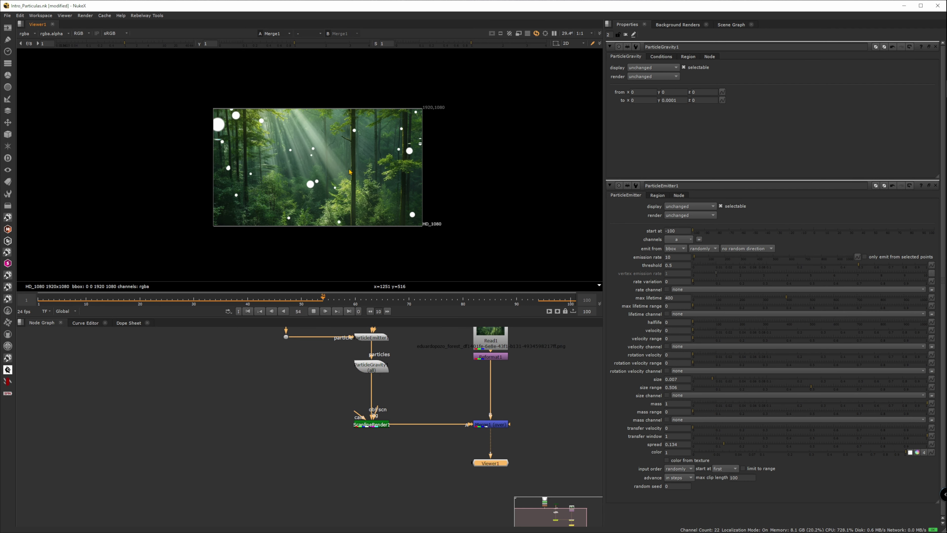
key(k)
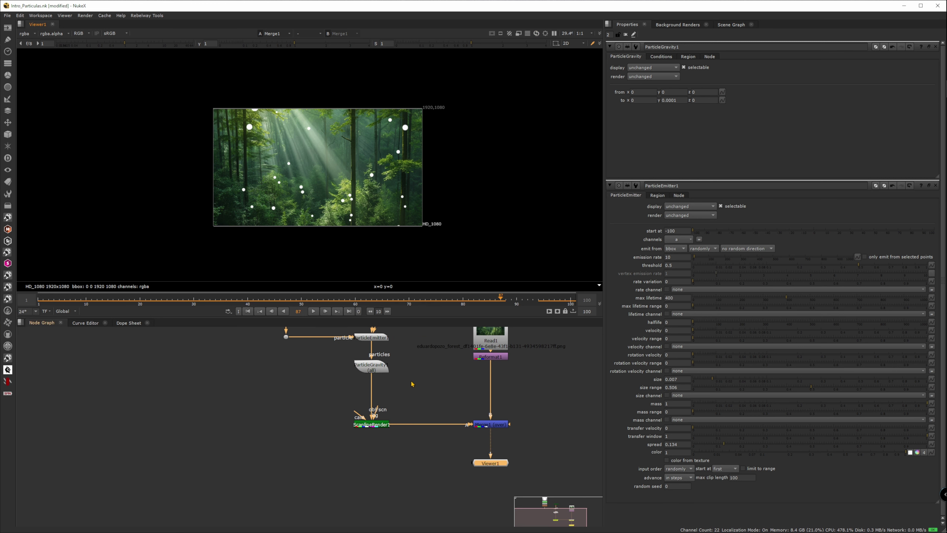
Add a Camera (3D Classic) node beside the ScanlineRender and connect it to the cam input.
scroll(412, 383, up, 3)
scroll(275, 151, up, 3)
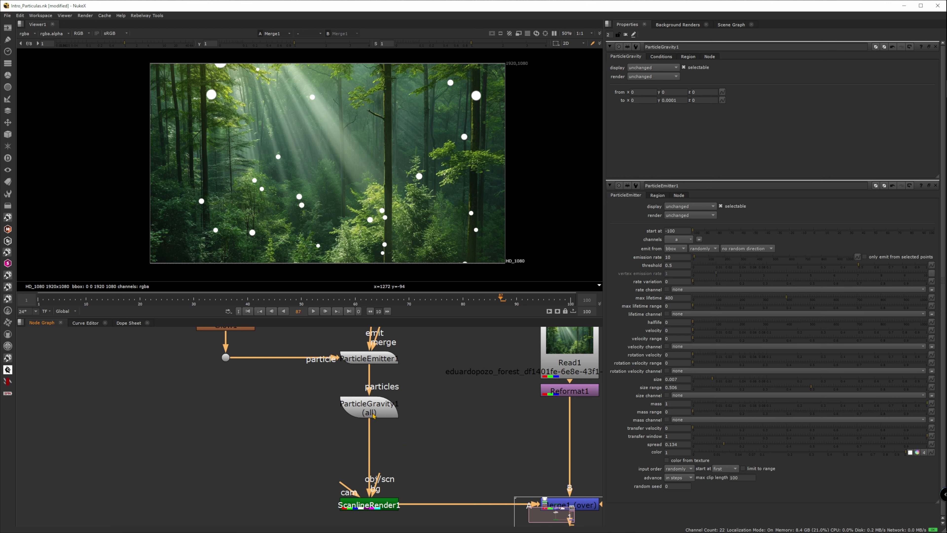
scroll(369, 466, up, 7)
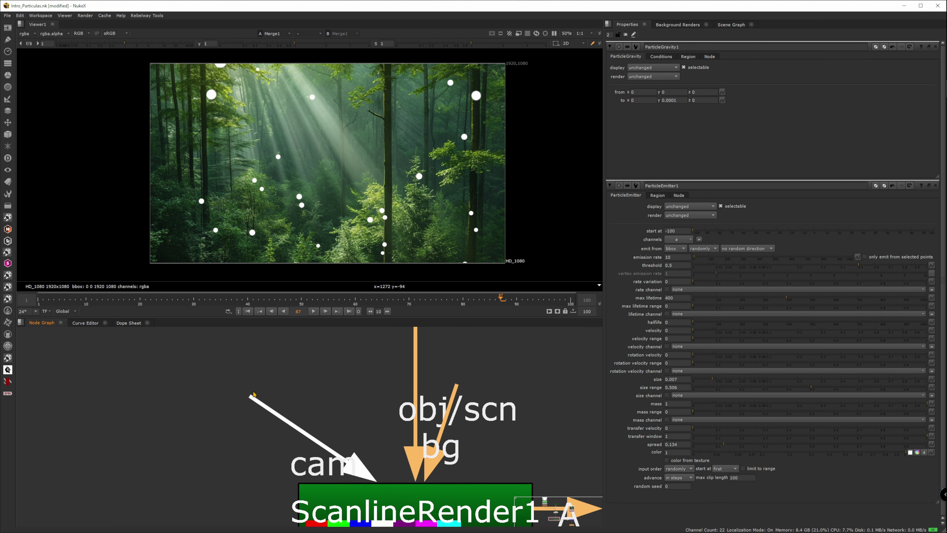
scroll(266, 433, down, 3)
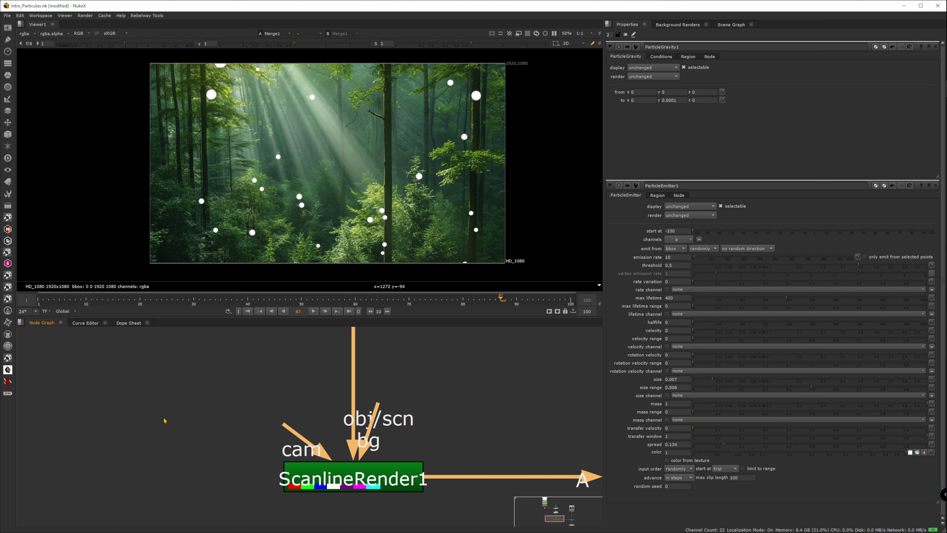
key(Tab)
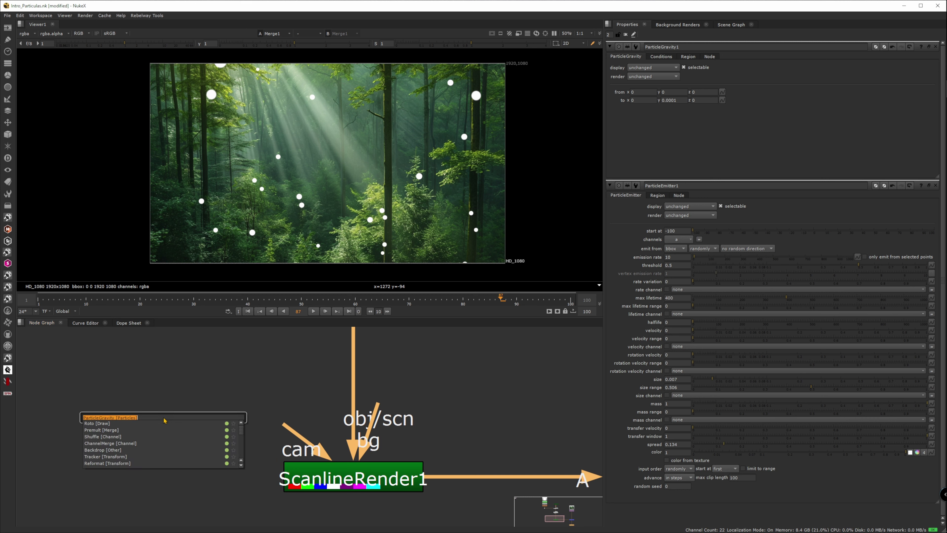
text(cam)
key(Down)
key(Down)
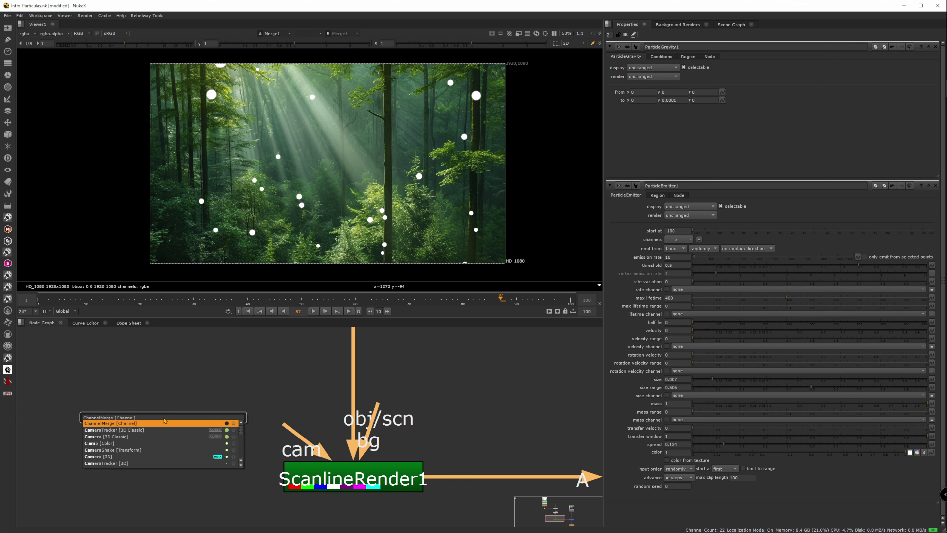
key(Return)
scroll(179, 424, down, 5)
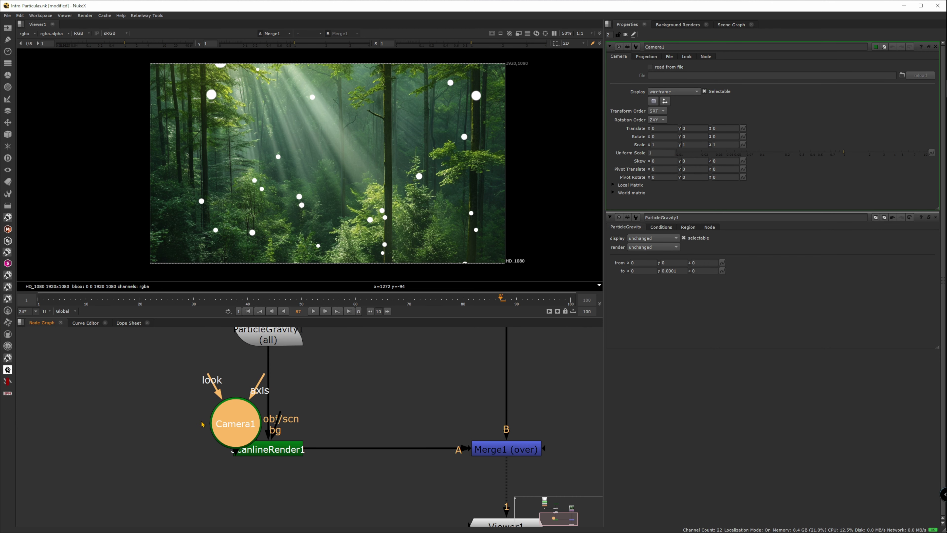
drag(254, 410, 162, 396)
drag(237, 425, 142, 436)
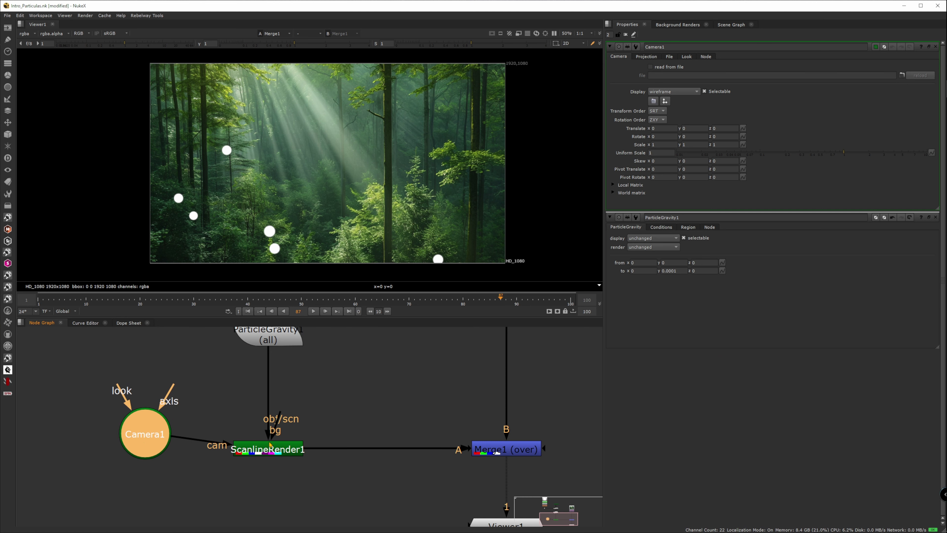
View the ParticleGravity output in 3D and pull Camera1 back from the particles to a Z translate of about 0.792.
click(280, 341)
key(1)
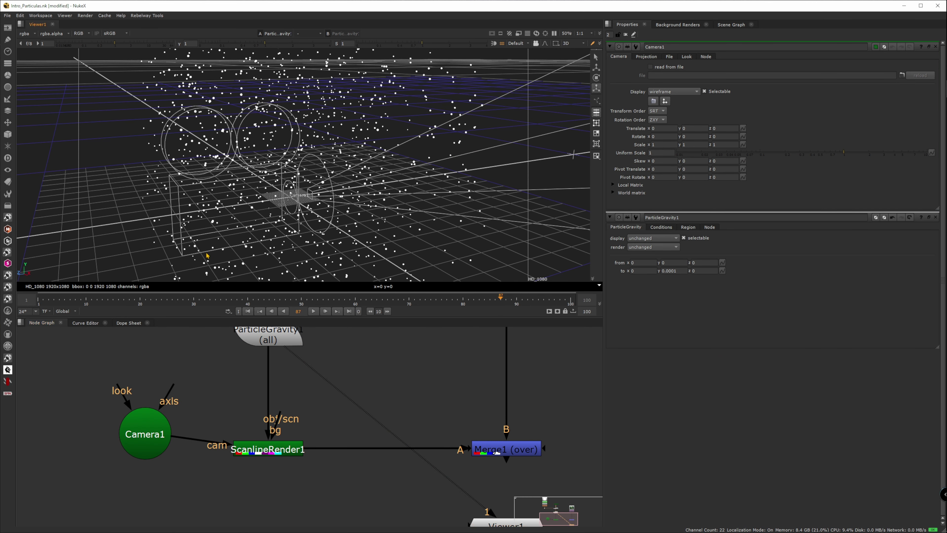
click(152, 427)
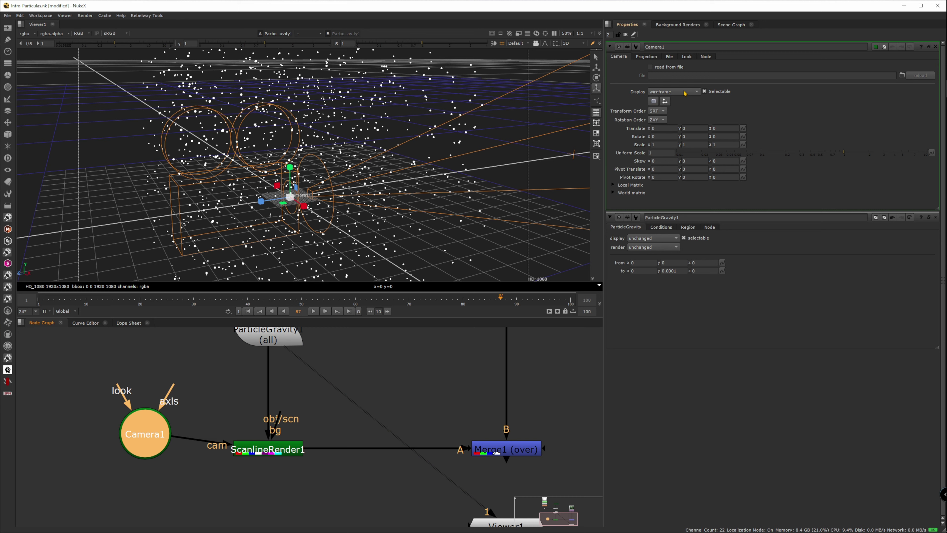
click(244, 212)
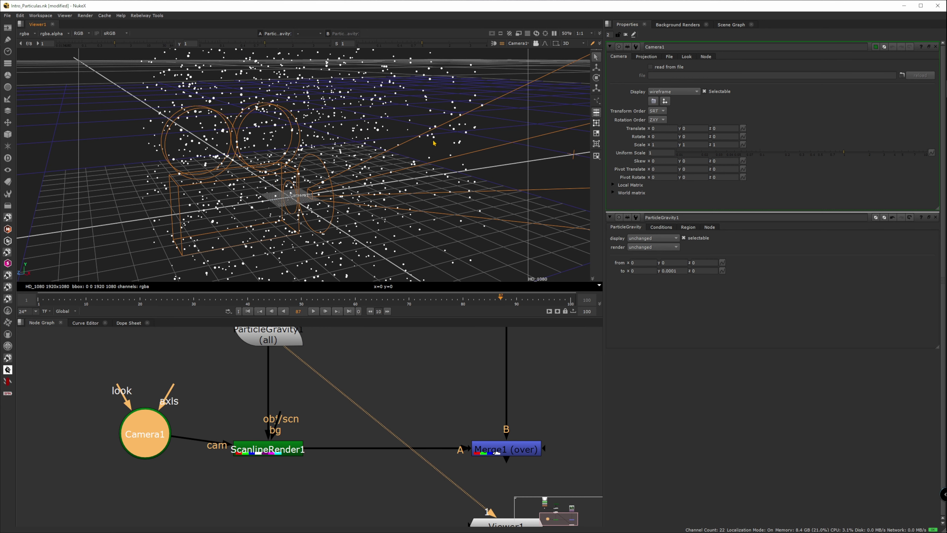
click(596, 68)
drag(274, 198, 99, 217)
scroll(176, 203, down, 5)
drag(298, 202, 585, 186)
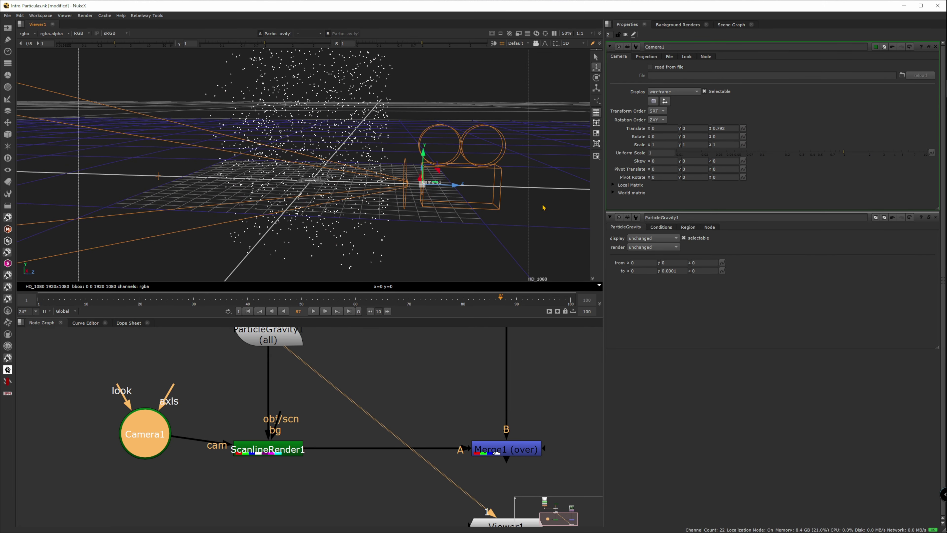
Add a second Viewer node fed by the Merge and dock its view beside the 3D particle viewer.
scroll(381, 440, down, 5)
drag(433, 479, 440, 492)
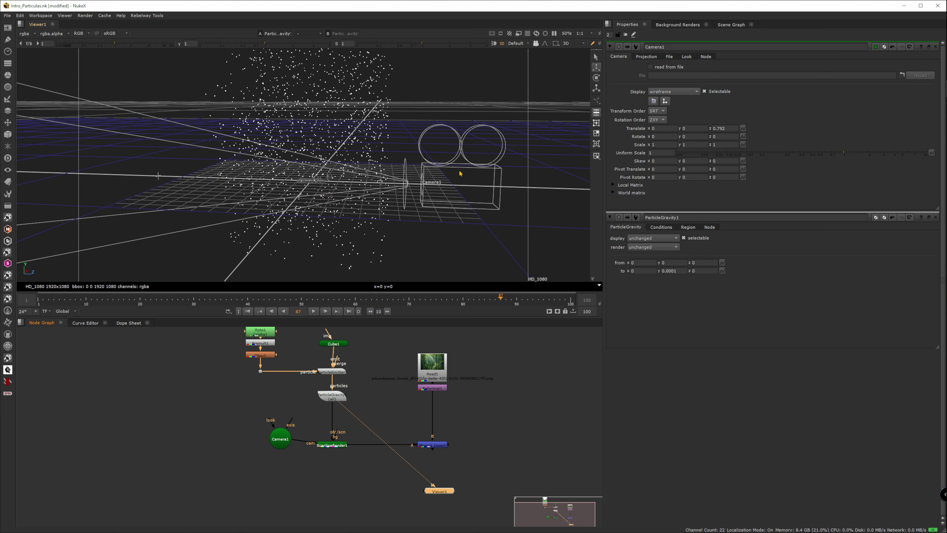
click(470, 491)
drag(447, 492, 411, 501)
key(ctrl+i)
scroll(421, 487, up, 3)
drag(526, 460, 443, 422)
drag(413, 507, 360, 369)
double_click(480, 486)
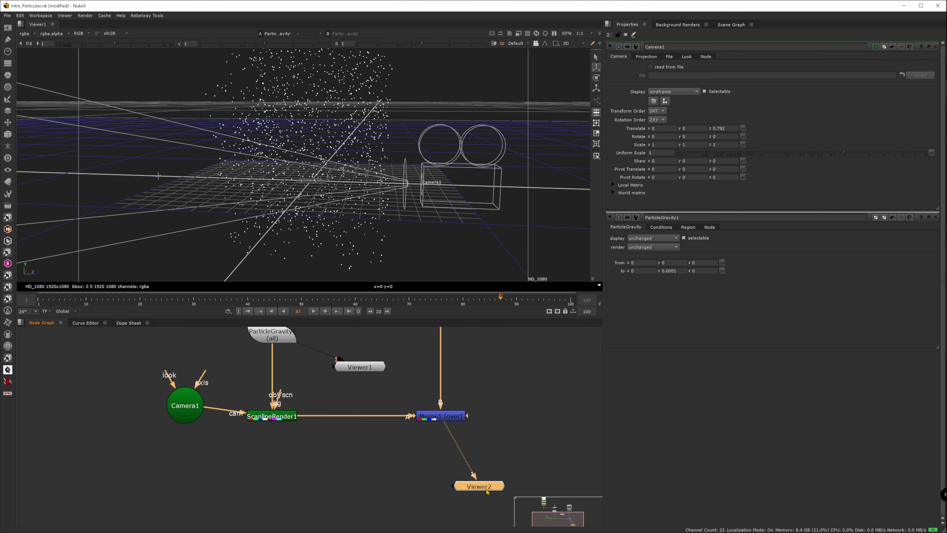
click(75, 26)
drag(74, 26, 466, 78)
Move Camera1 farther back to a Z translate of about 2.028 and play back the composite.
click(256, 169)
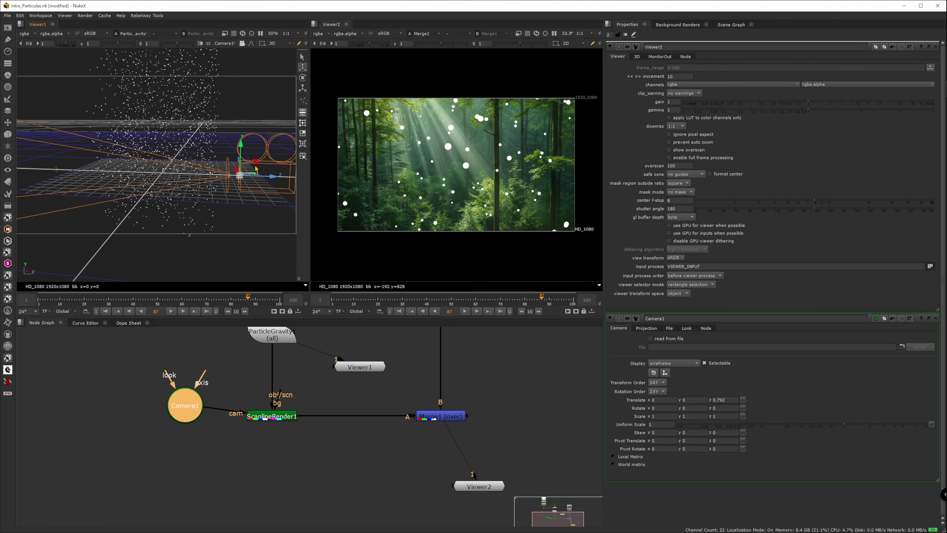
drag(268, 176, 402, 183)
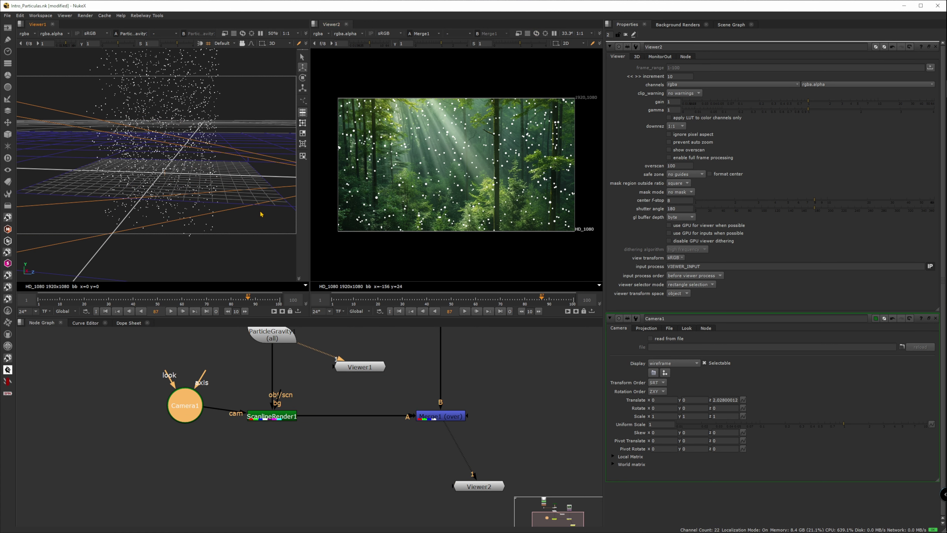
scroll(216, 190, down, 3)
drag(216, 190, 162, 201)
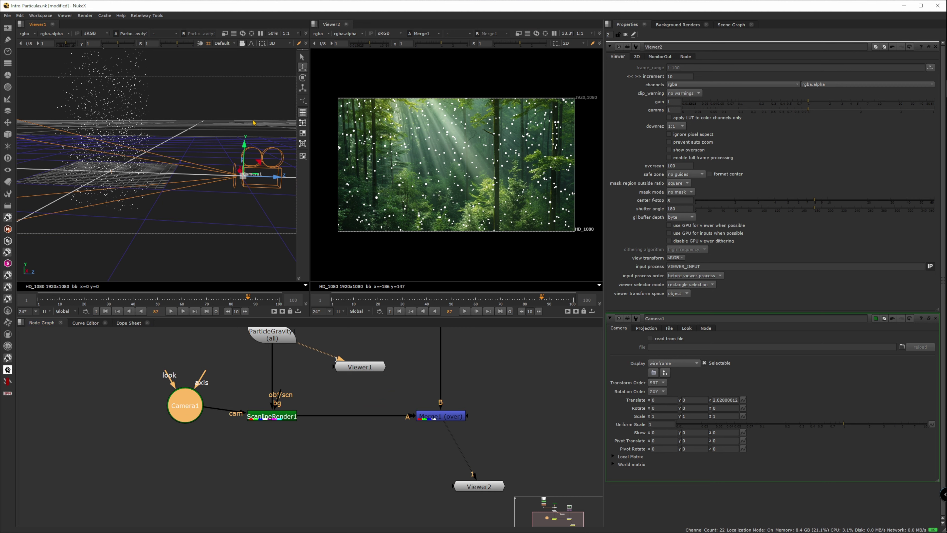
click(464, 312)
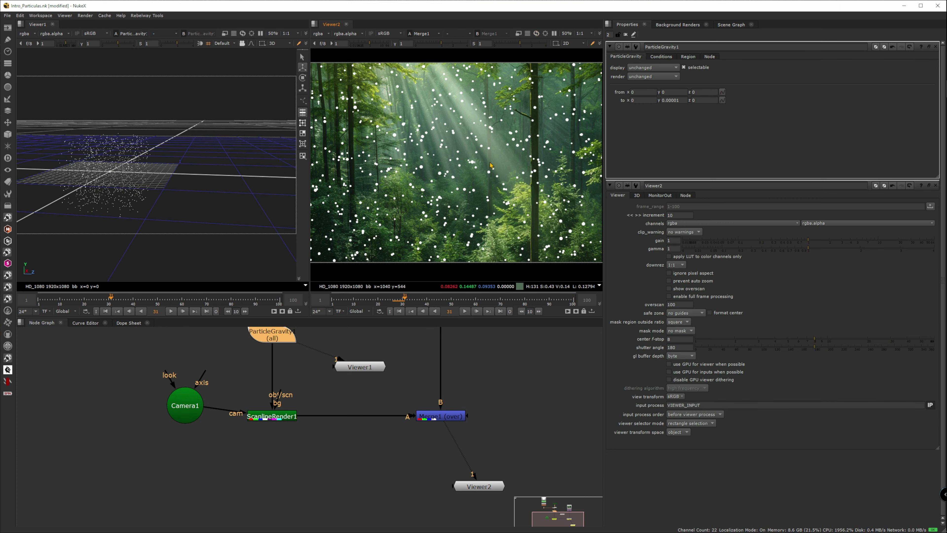
Set the ParticleGravity "to" y value to 0.00006 and play back the composite.
drag(280, 353, 291, 408)
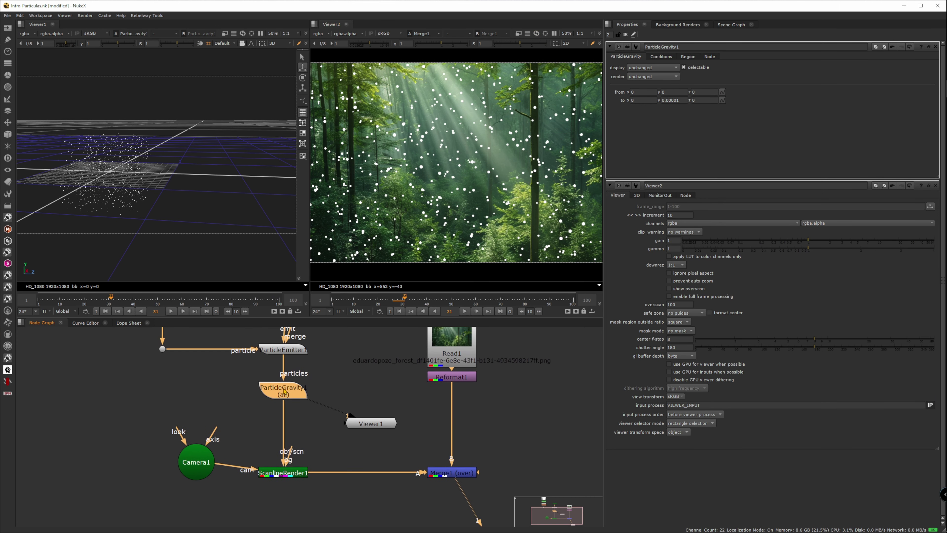
drag(678, 100, 680, 100)
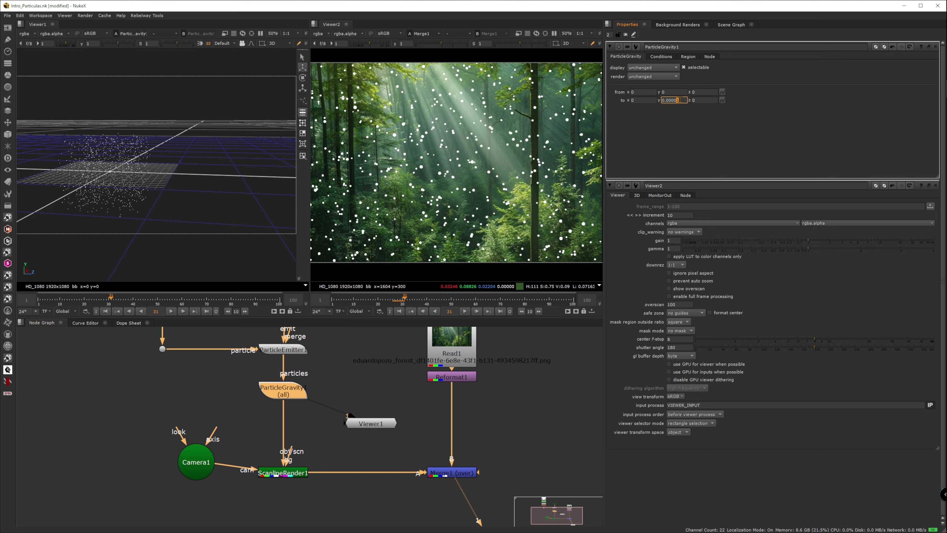
text(6)
key(Return)
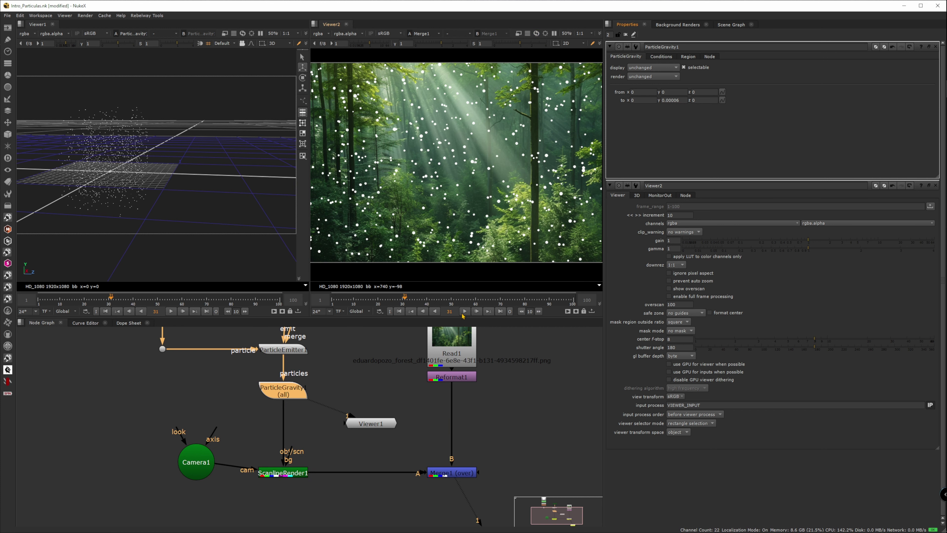
click(465, 312)
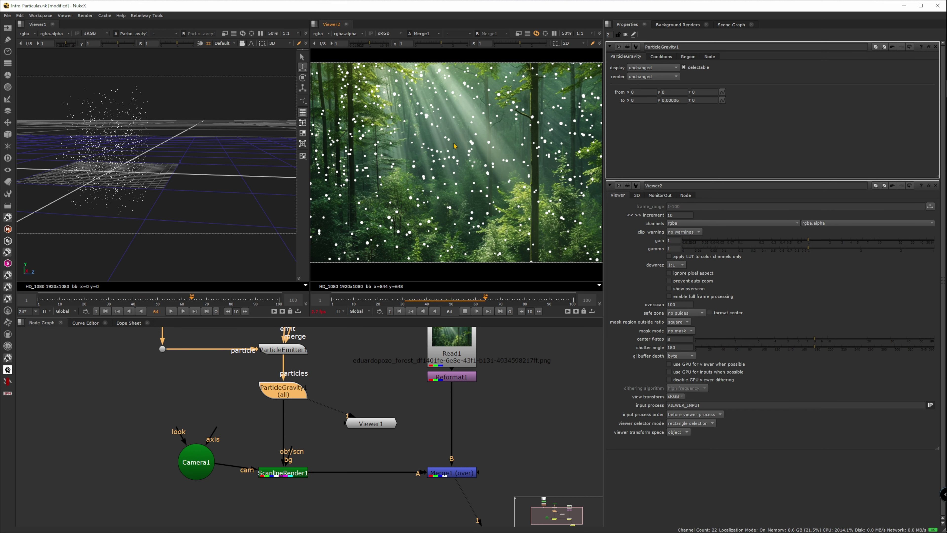
click(464, 310)
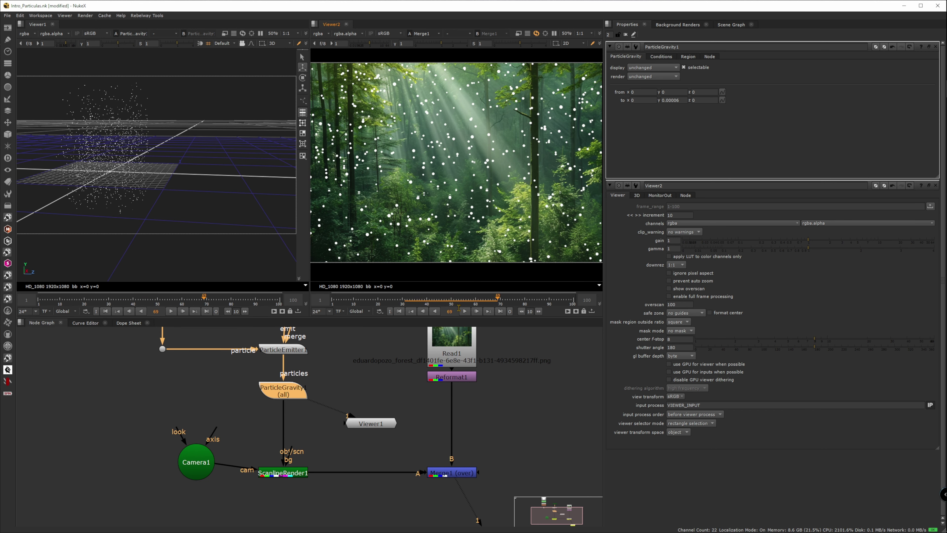
Set the ParticleEmitter's emission rate to 5 and play back the composite in a widened viewer.
double_click(295, 351)
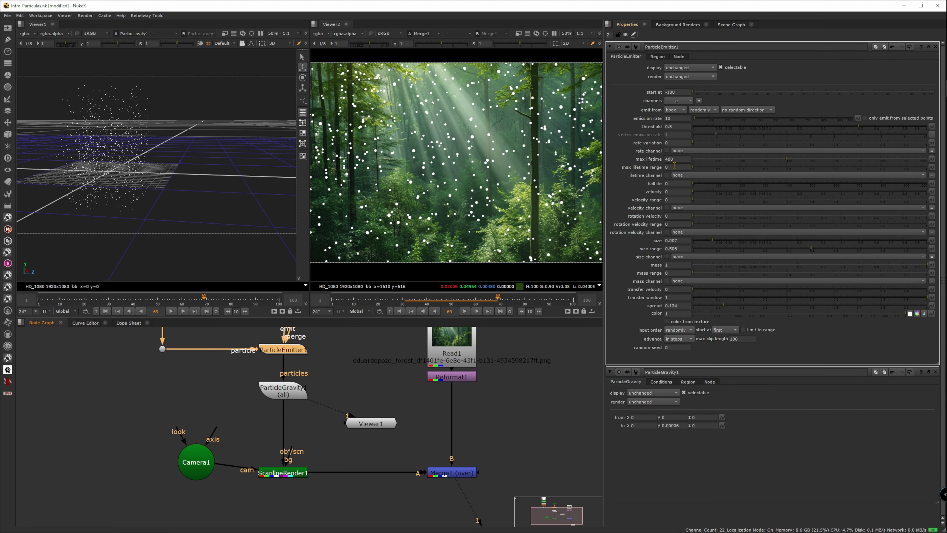
drag(676, 118, 654, 117)
text(5)
key(Return)
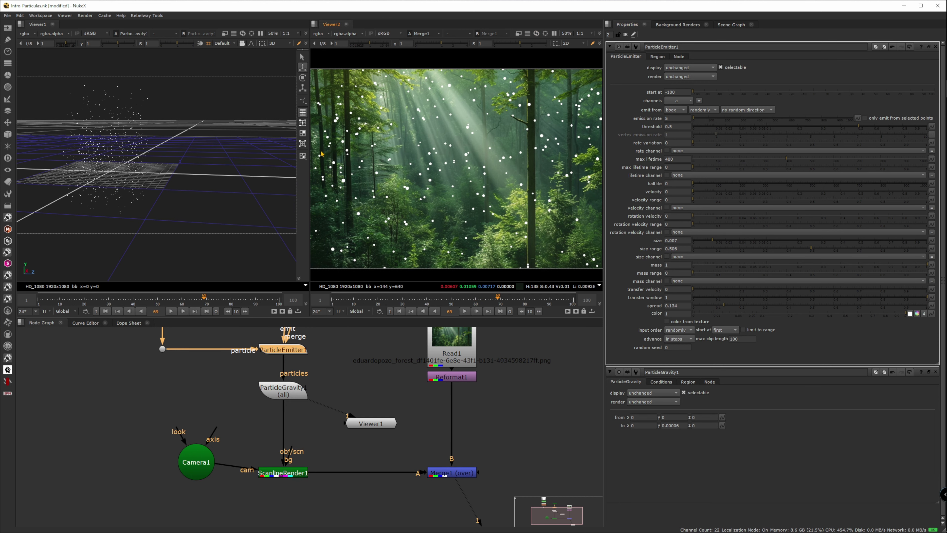
drag(310, 145, 269, 147)
key(l)
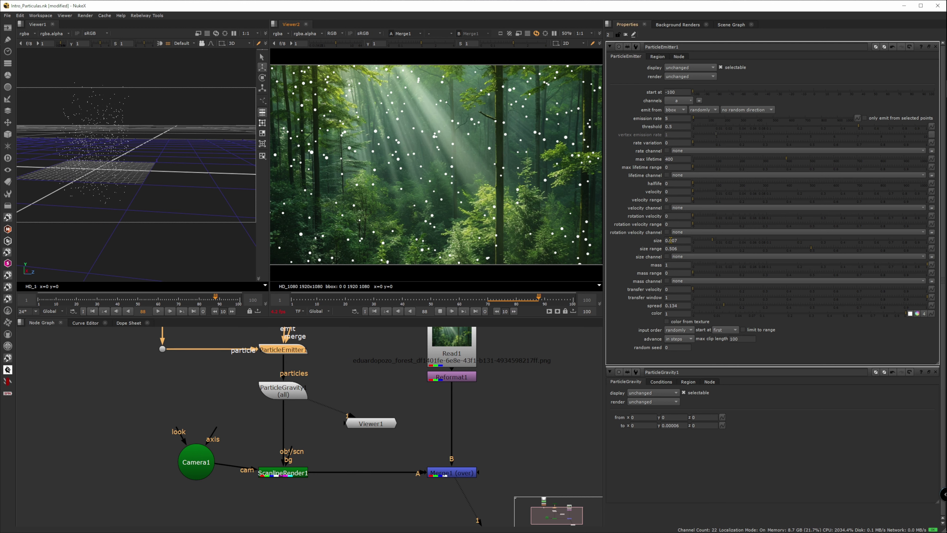
click(440, 311)
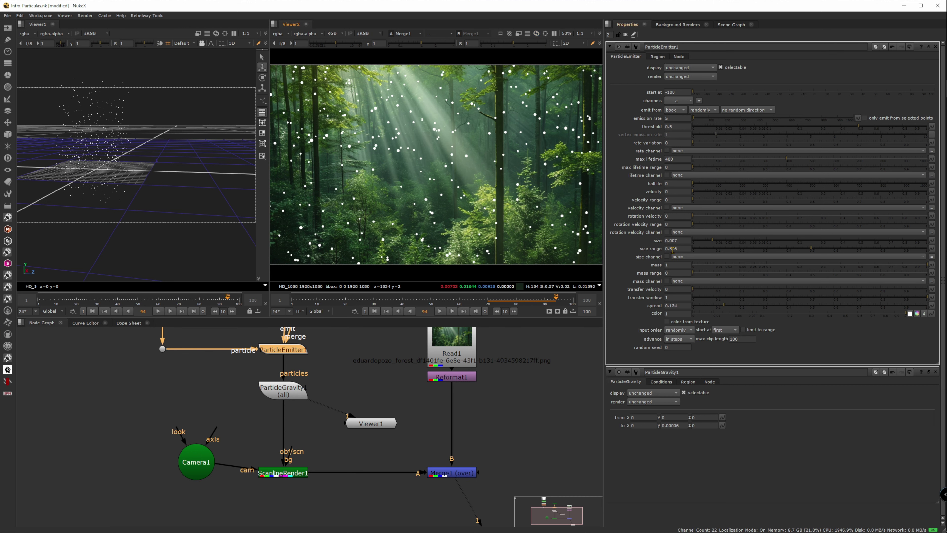
Set the ParticleEmitter's particle size to 0.003 and play back the composite.
click(677, 241)
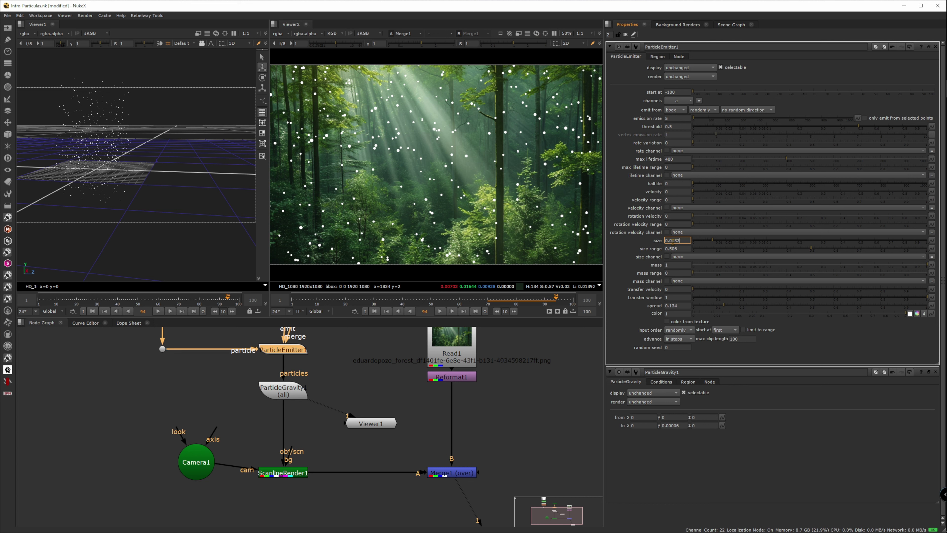
text(3)
key(Return)
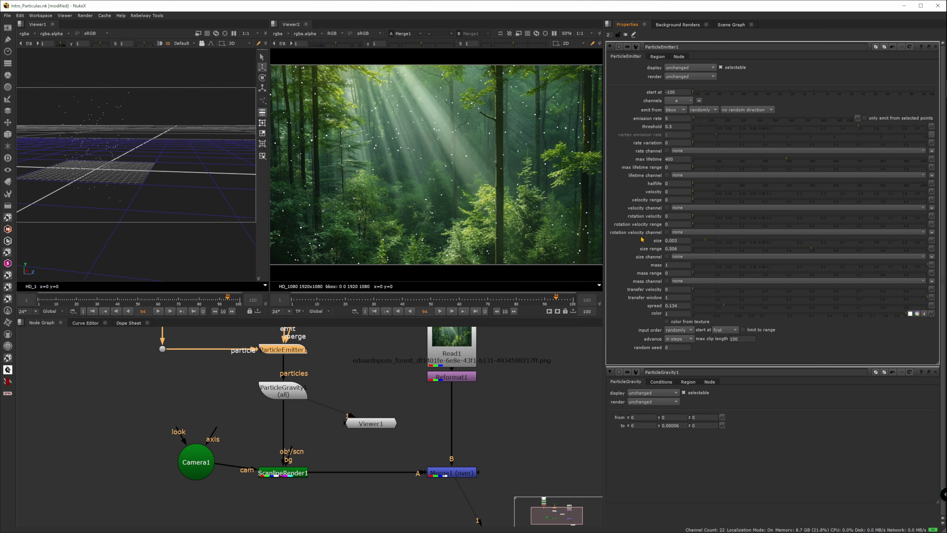
click(440, 311)
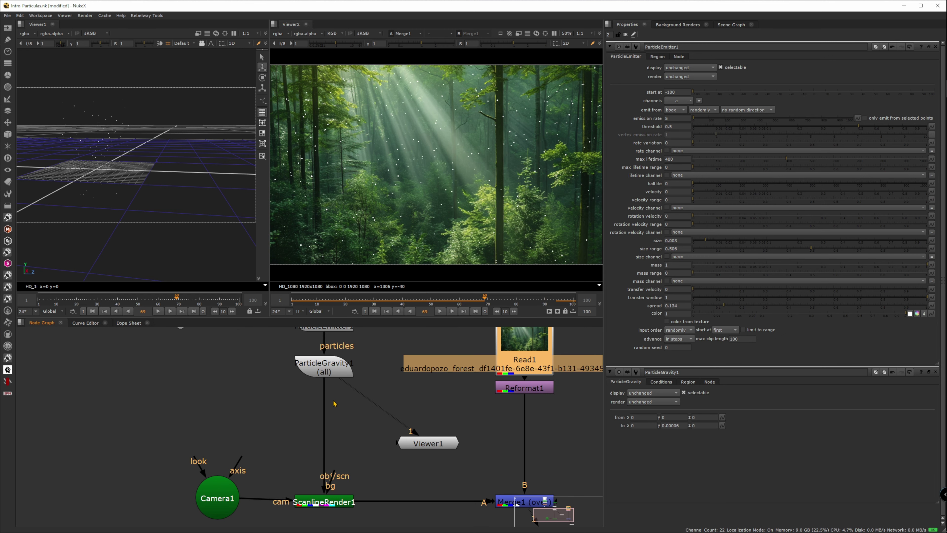
Insert a ParticleTurbulence node between the ParticleGravity and the ScanlineRender.
drag(350, 455, 361, 479)
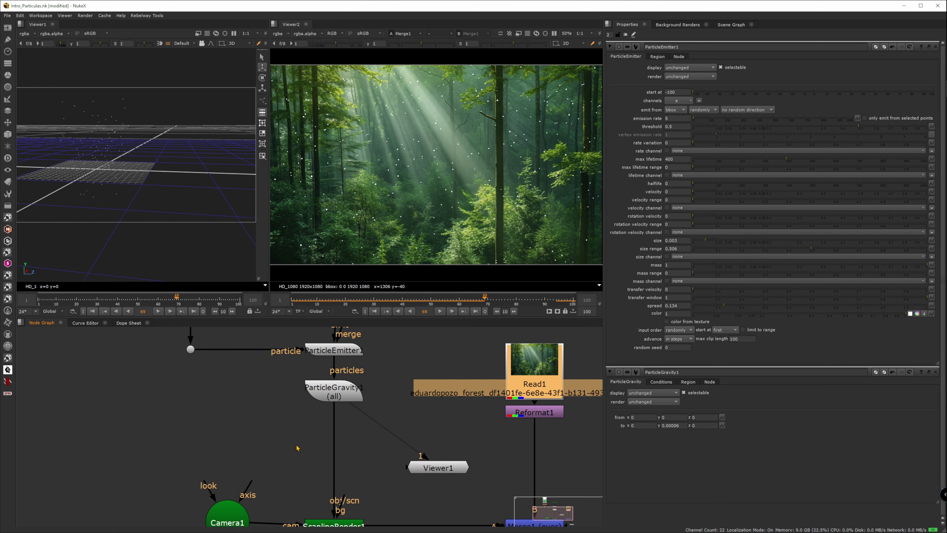
click(285, 445)
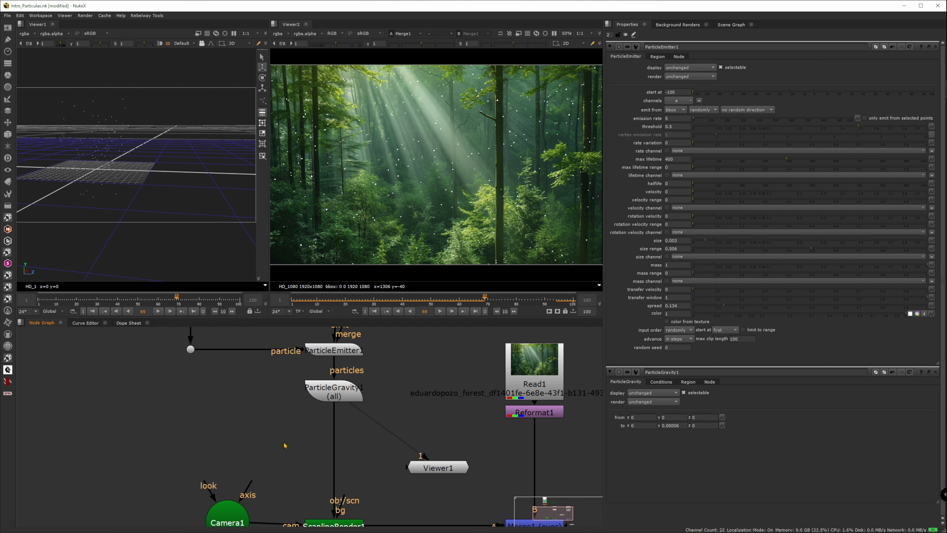
key(Tab)
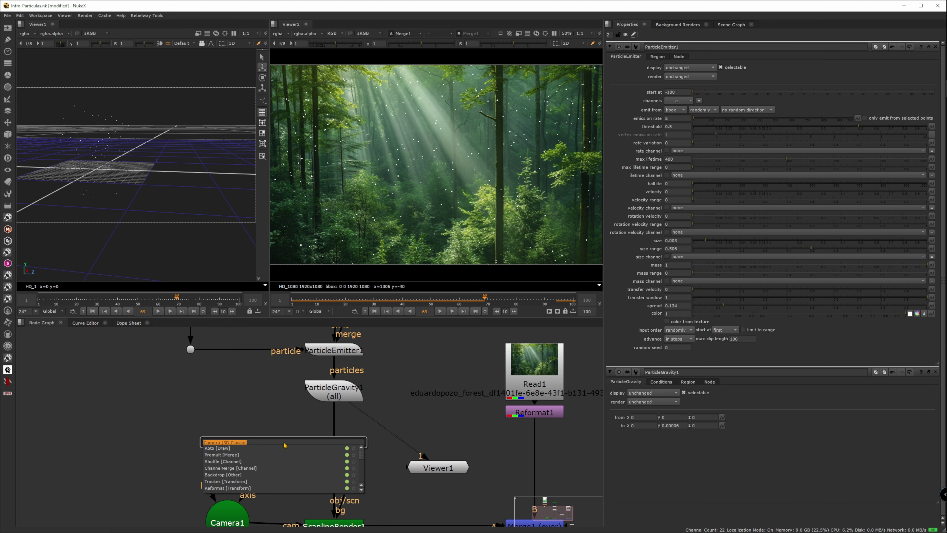
text(partic)
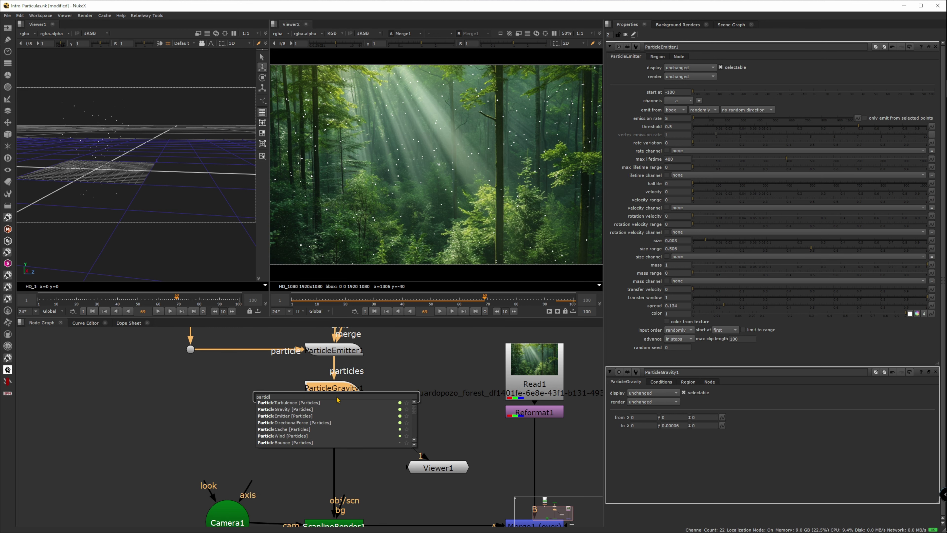
key(Down)
key(Return)
drag(333, 420, 333, 436)
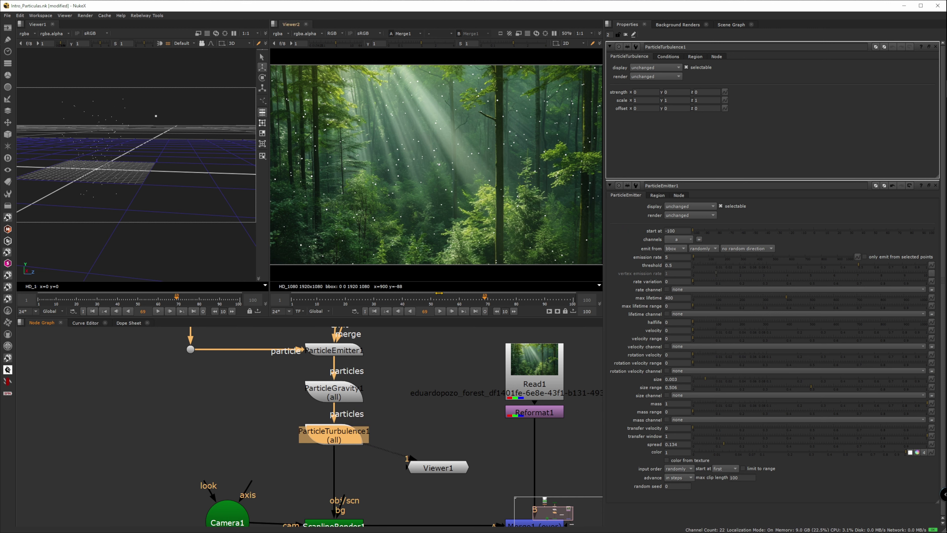
click(440, 312)
Try a ParticleTurbulence strength of 0.1 on x, y and z and inspect the particle motion during playback.
click(650, 91)
key(Tab)
text(0.1)
key(Tab)
text(0.1)
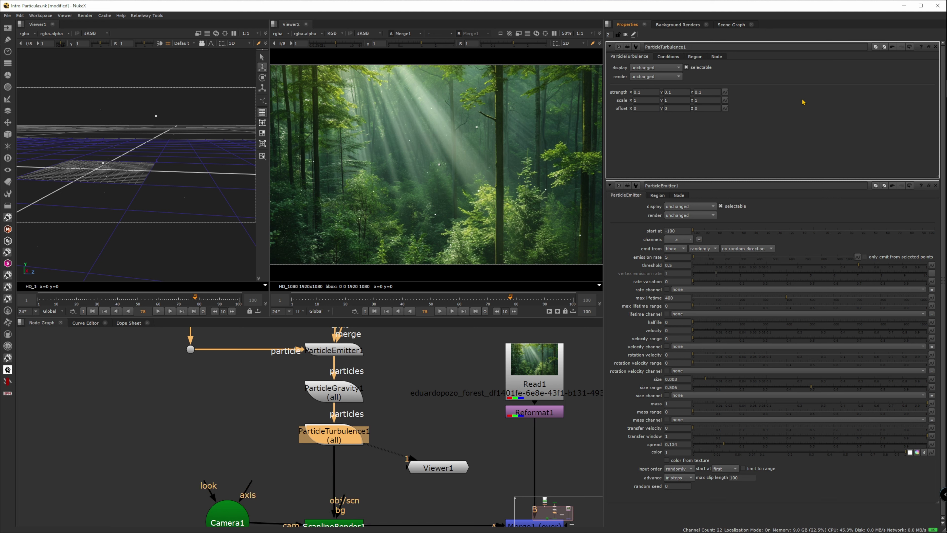
click(438, 311)
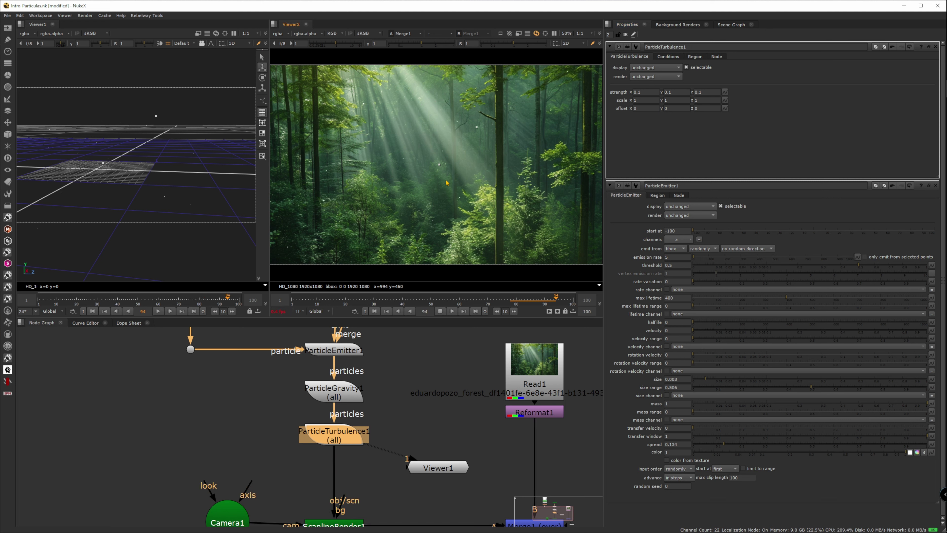
scroll(447, 183, up, 3)
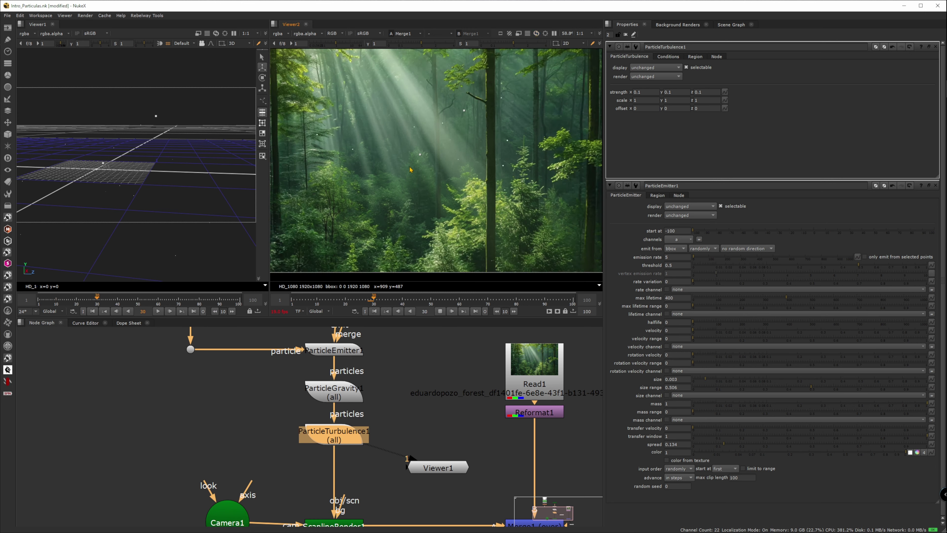
scroll(420, 163, down, 5)
scroll(411, 172, up, 6)
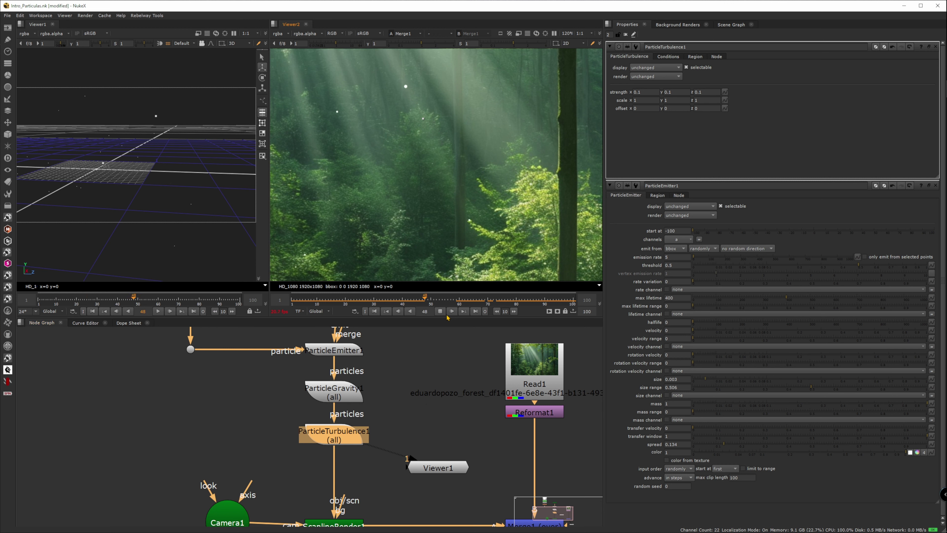
Set the ParticleTurbulence strength to 0.01 on x, y and z and play back the composite.
click(647, 94)
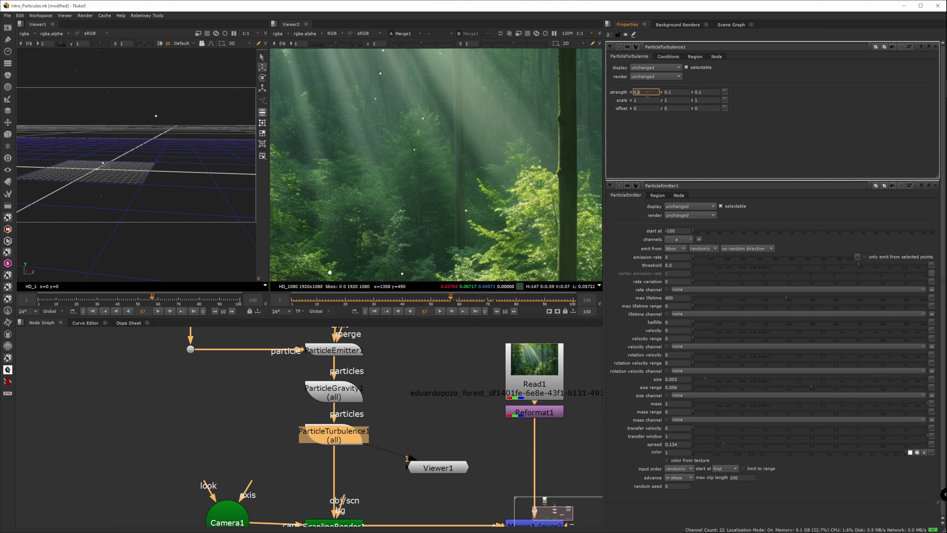
key(Return)
key(ctrl+c)
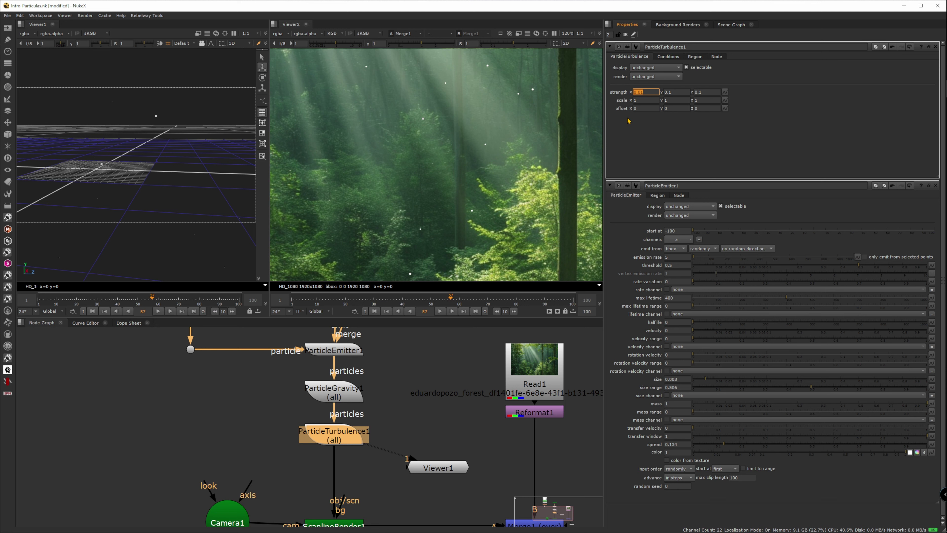
key(Tab)
double_click(706, 91)
key(ctrl+v)
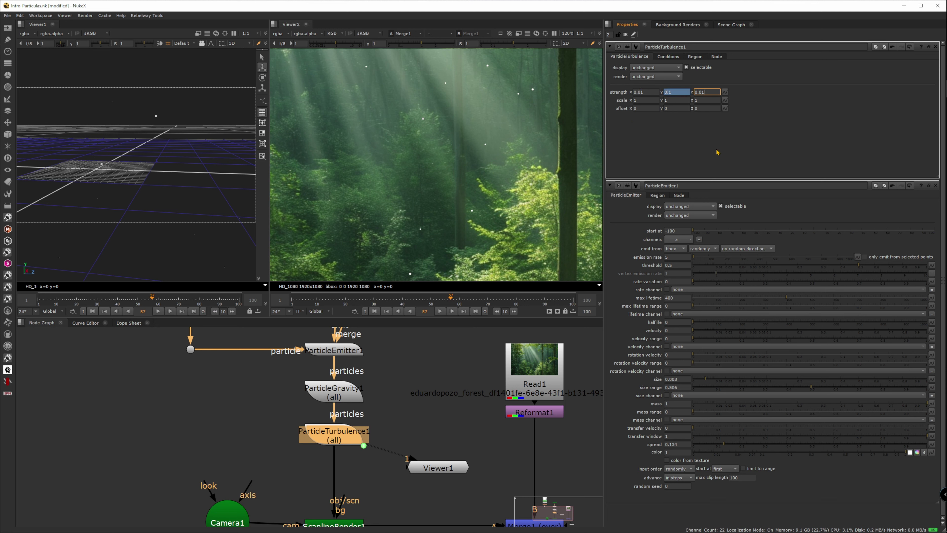
scroll(456, 190, down, 3)
click(440, 313)
click(441, 312)
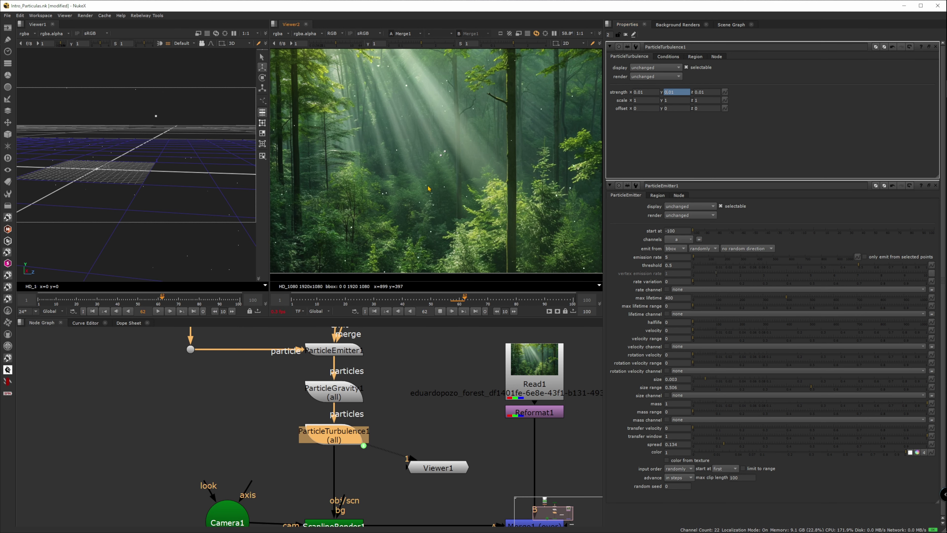
Examine the particle motion over the forest up close during playback in the maximized composite viewer.
scroll(444, 176, up, 1)
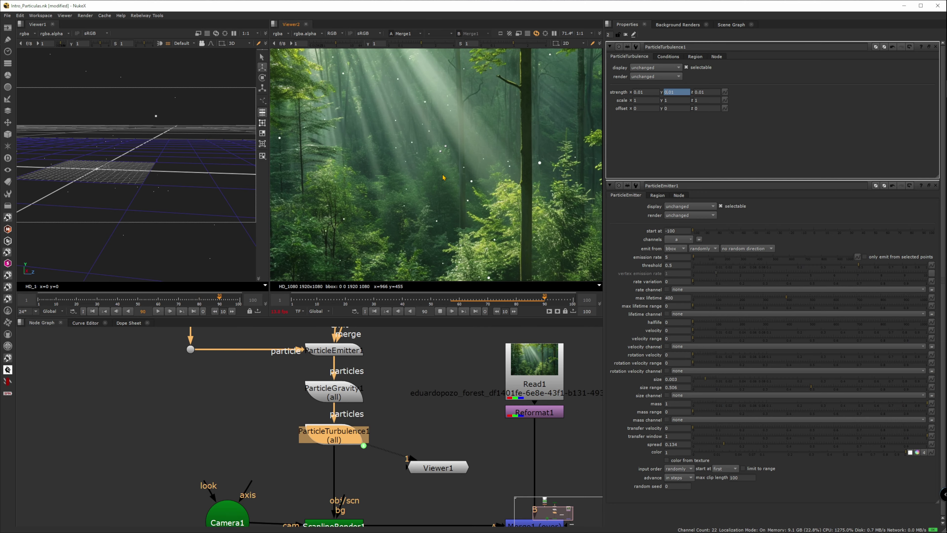
key(space)
key(f)
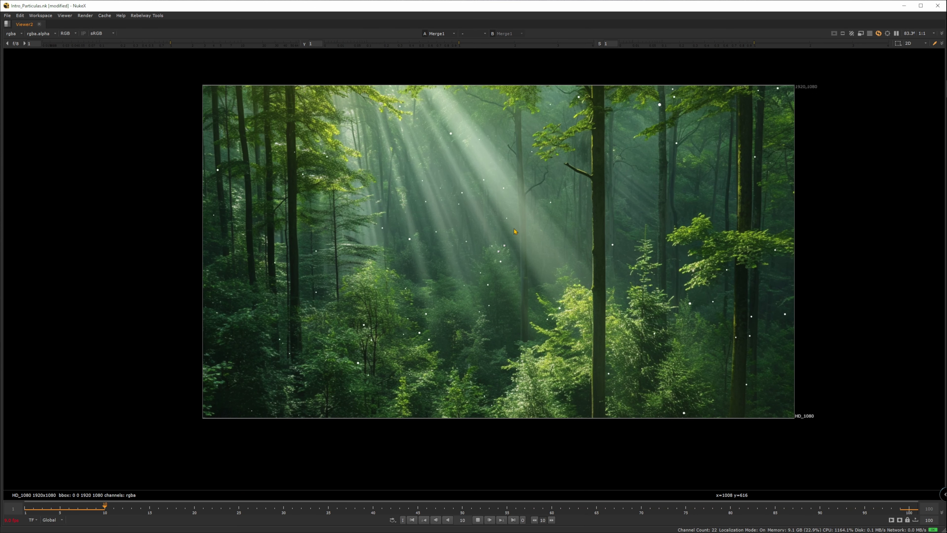
scroll(515, 229, up, 1)
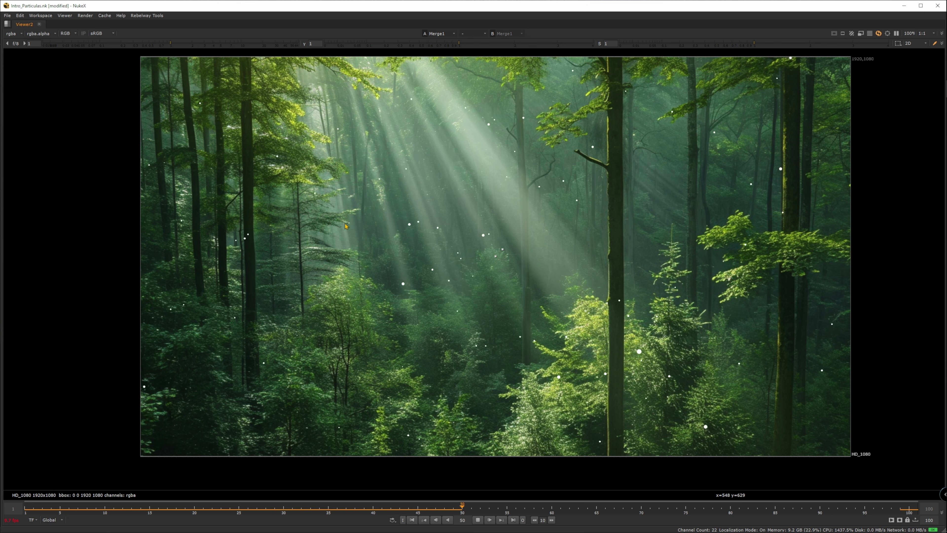
scroll(346, 226, up, 2)
key(space)
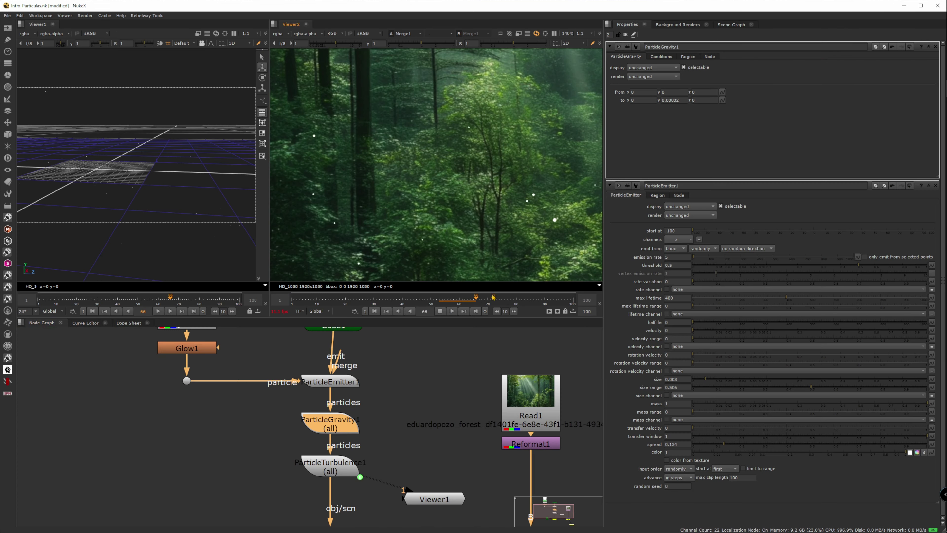
Set the ParticleTurbulence strength to 0.001 on x, y and z and review the playback in the maximized viewer.
double_click(332, 464)
click(643, 92)
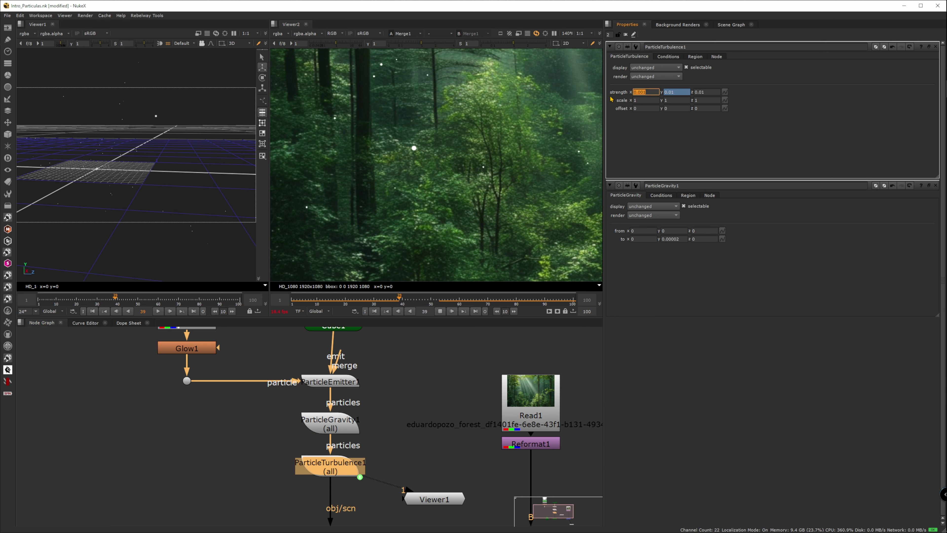
click(678, 92)
click(703, 93)
text(0)
scroll(484, 181, down, 3)
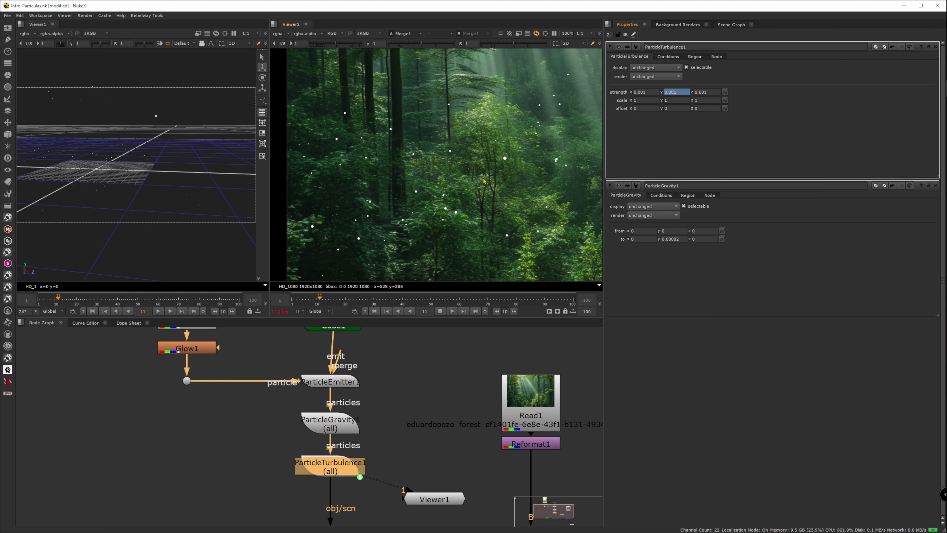
scroll(483, 181, down, 4)
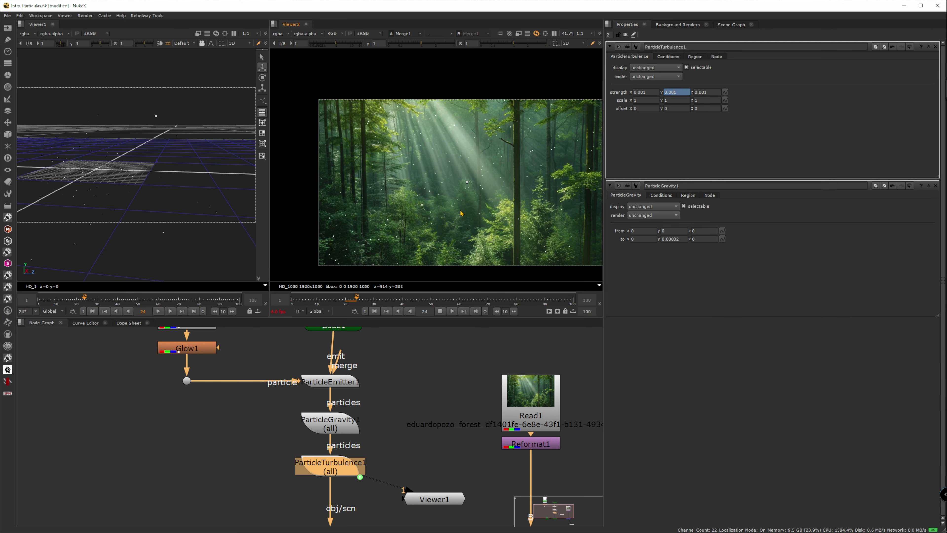
key(space)
scroll(465, 246, up, 3)
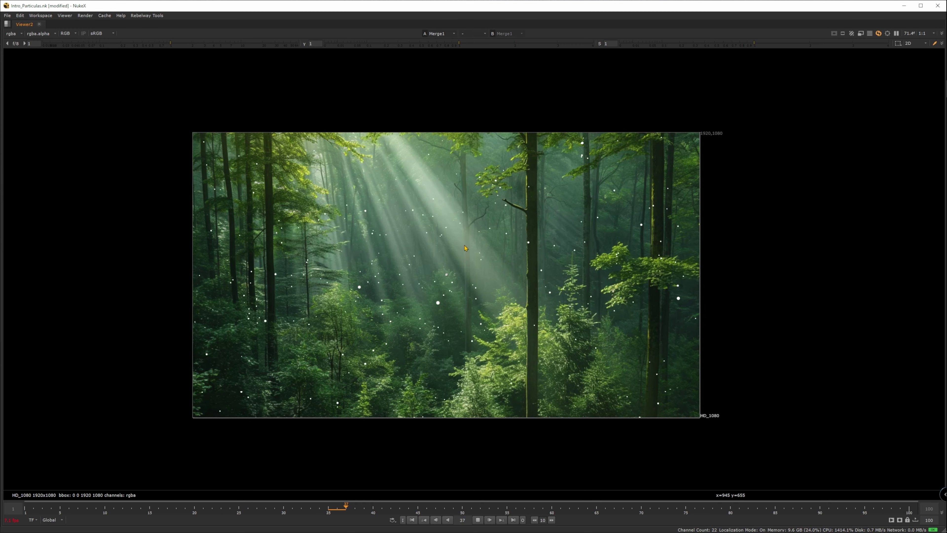
scroll(465, 246, up, 1)
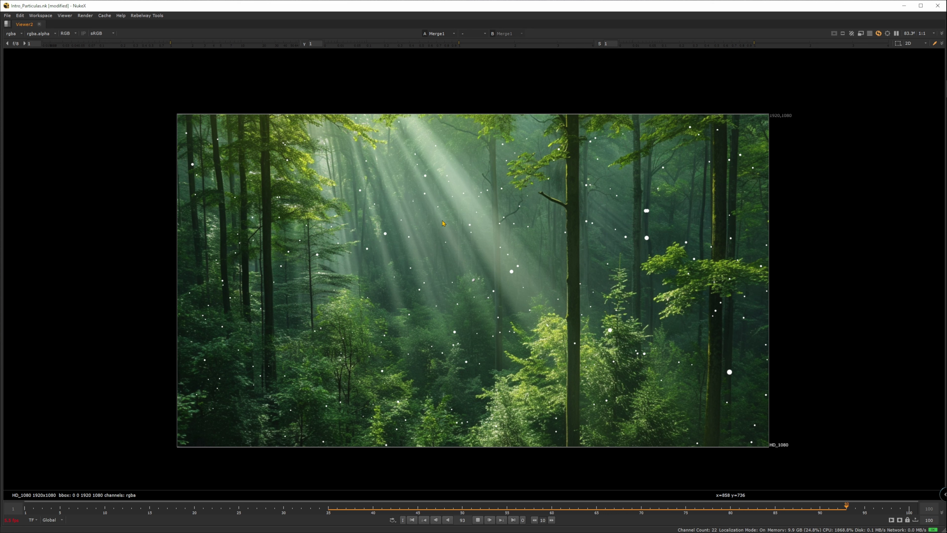
click(478, 520)
key(space)
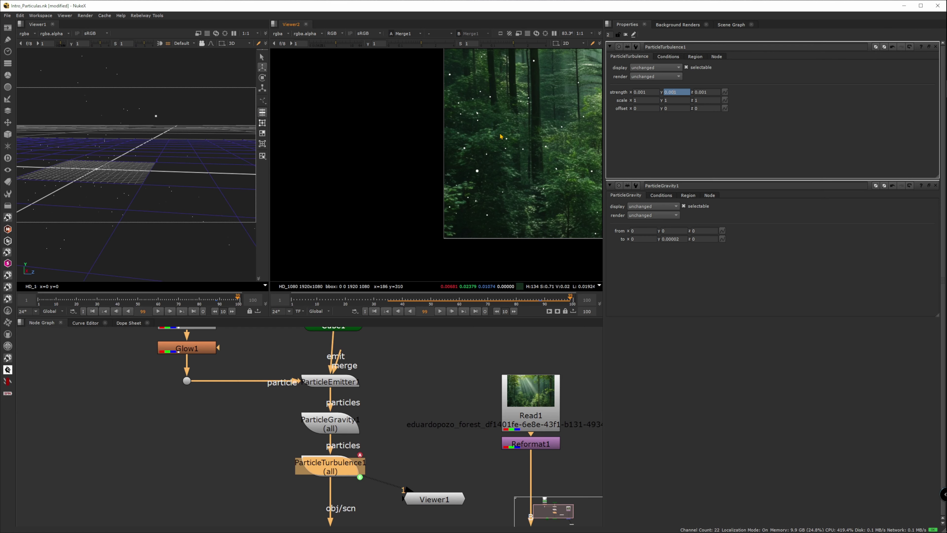
Add a Glow node after the ScanlineRender and inspect the glowing particles in the composite.
double_click(187, 345)
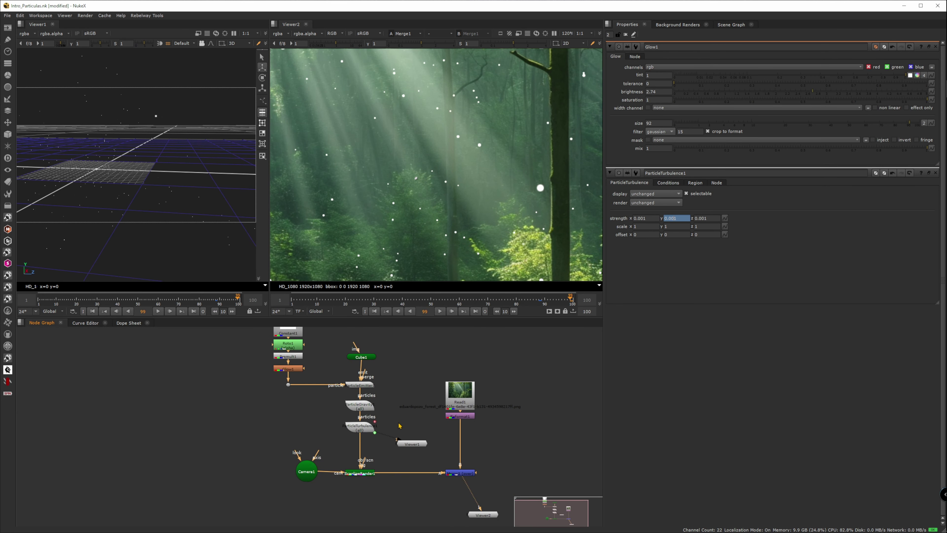
click(368, 480)
key(Tab)
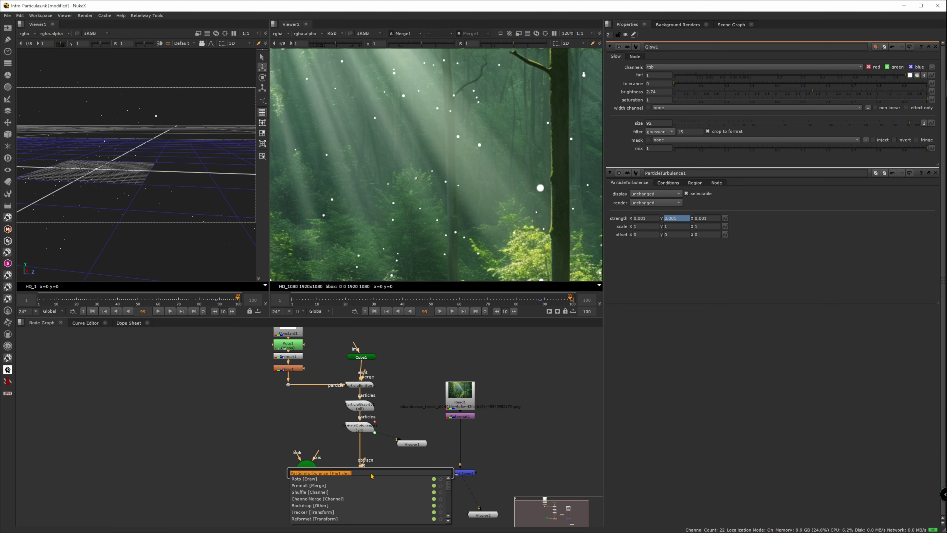
text(gl)
click(297, 493)
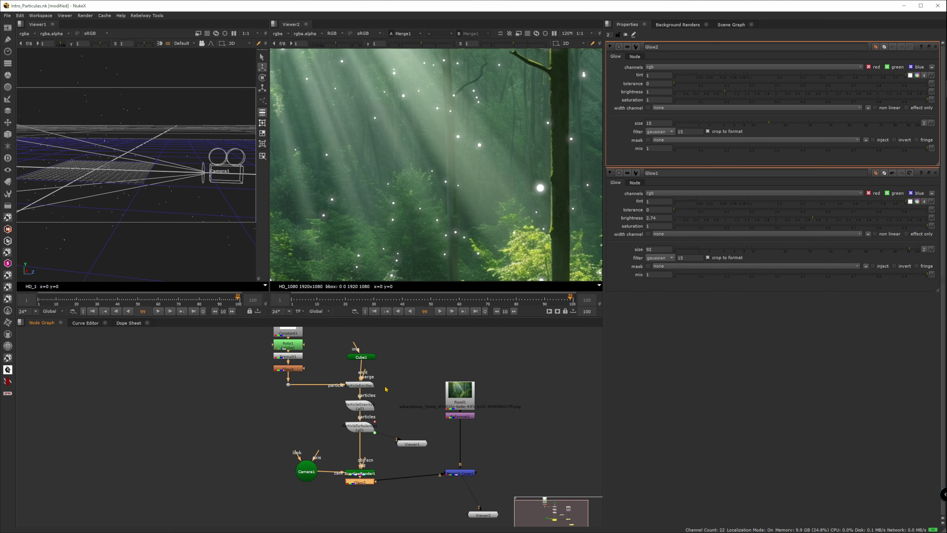
scroll(535, 202, down, 3)
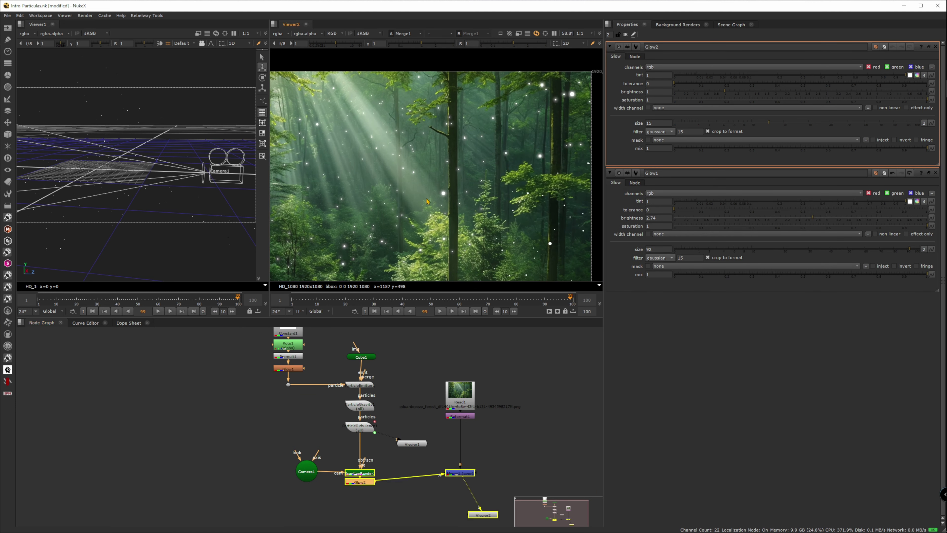
scroll(469, 167, up, 3)
drag(449, 306, 441, 272)
scroll(441, 273, up, 1)
scroll(450, 302, up, 1)
scroll(334, 387, up, 4)
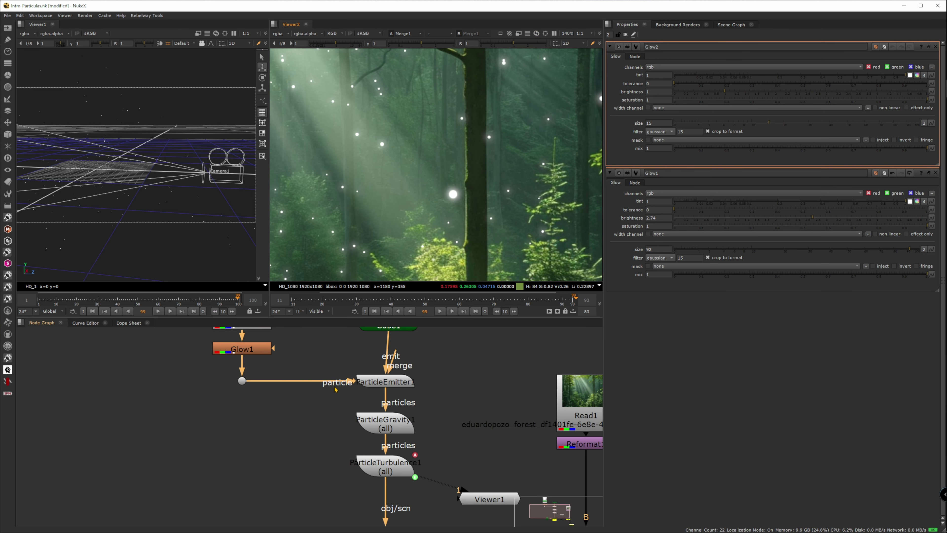
Space out the new Glow, the Merge and Viewer2 in the node graph and play back the whole composite.
drag(271, 357, 286, 419)
scroll(256, 422, down, 5)
scroll(321, 435, up, 6)
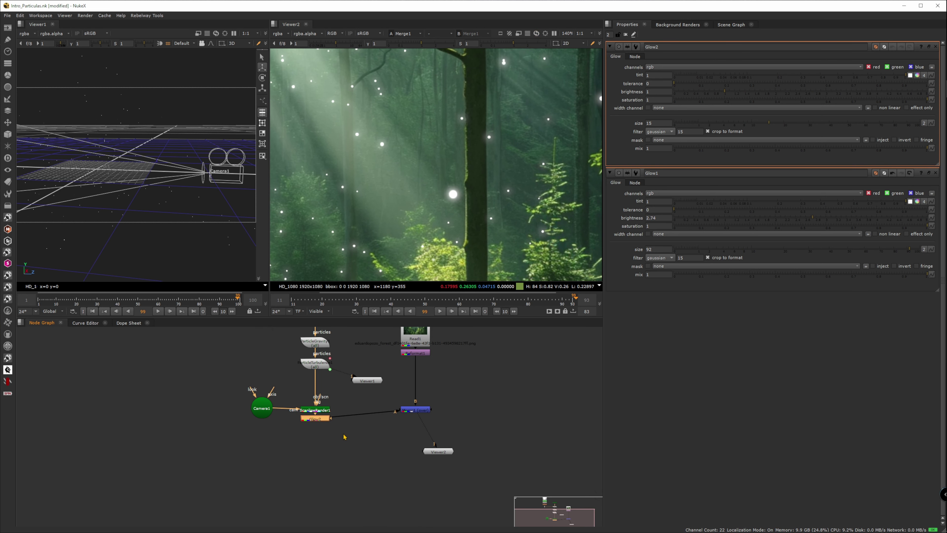
drag(321, 434, 321, 430)
drag(465, 409, 465, 437)
drag(486, 468, 463, 471)
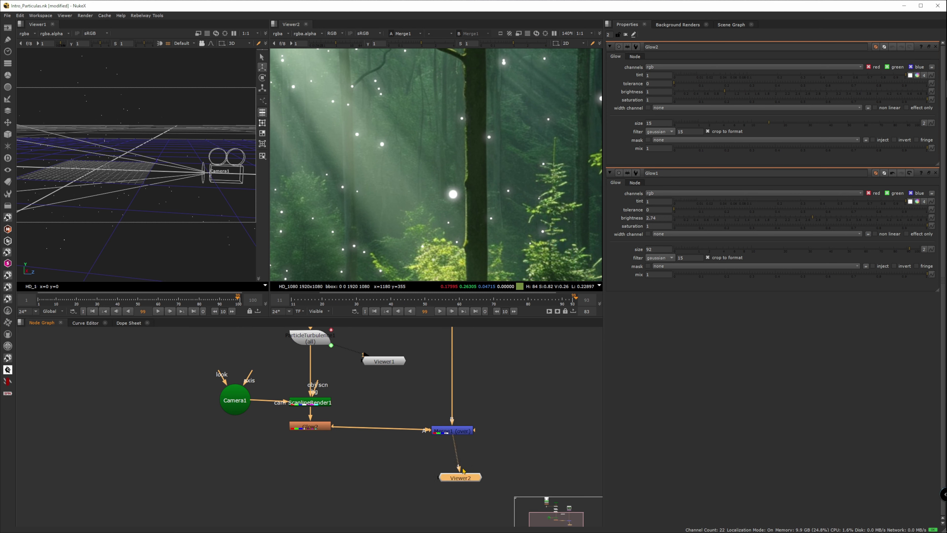
click(439, 311)
key(f)
Set the ParticleGravity's y "to" value to 0.00001.
drag(351, 390, 345, 464)
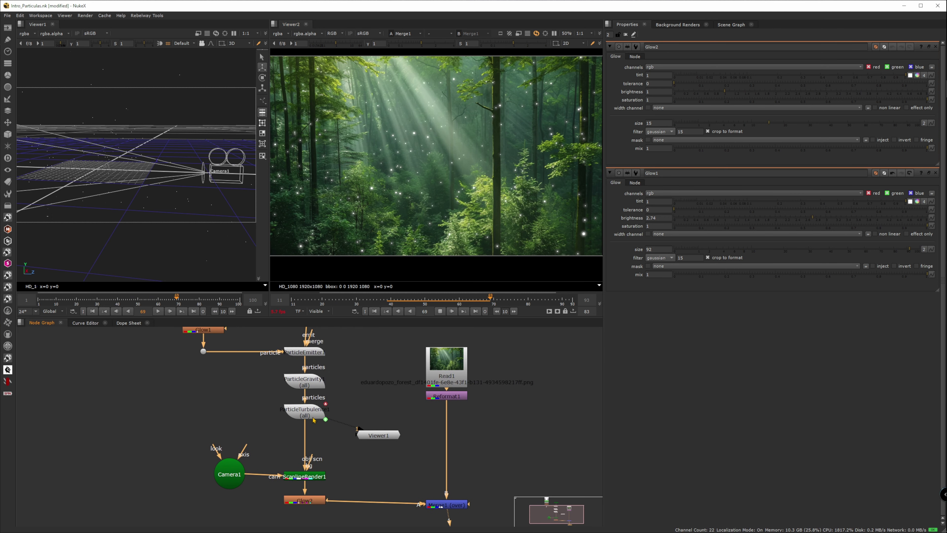
drag(314, 420, 317, 440)
double_click(308, 400)
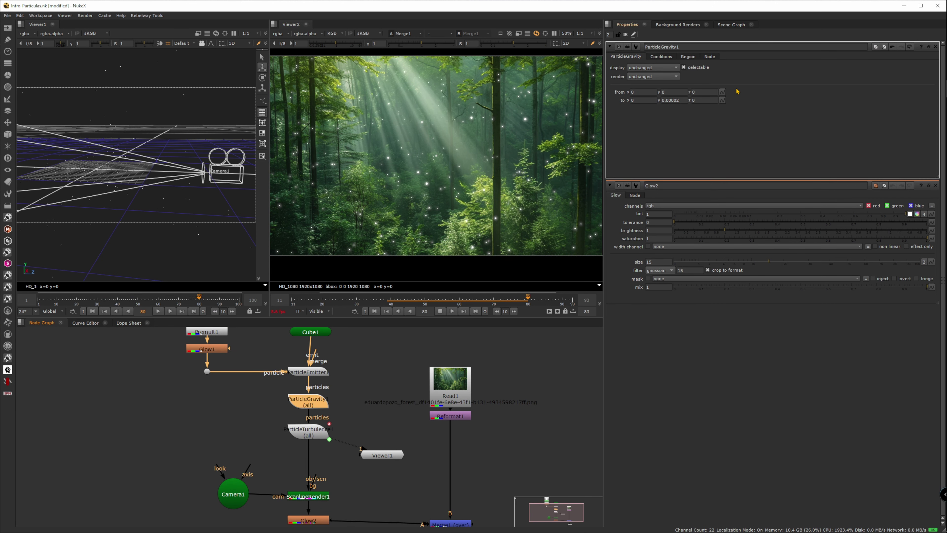
click(682, 101)
key(BackSpace)
text(1)
key(Return)
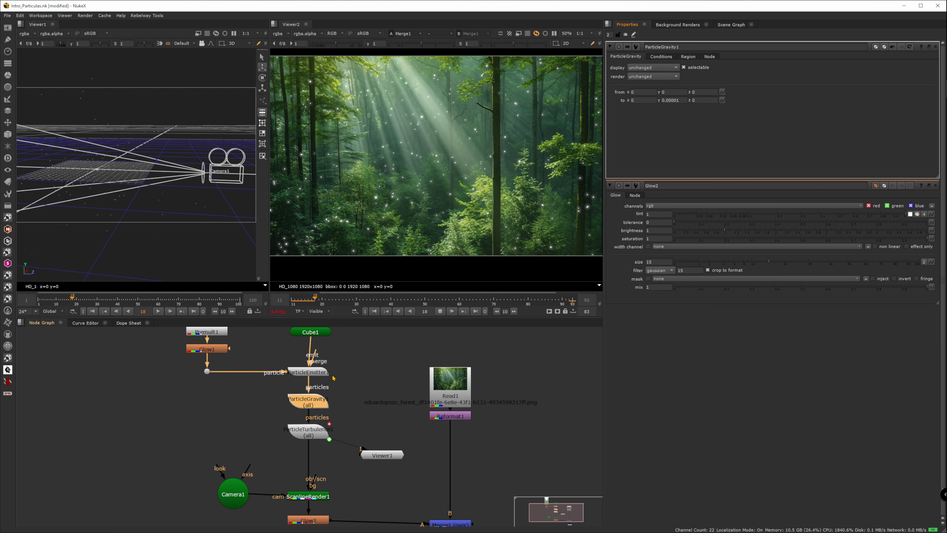
Set the ParticleEmitter's emission rate to 2 and check the composite.
double_click(320, 373)
click(679, 118)
key(Return)
scroll(425, 195, down, 1)
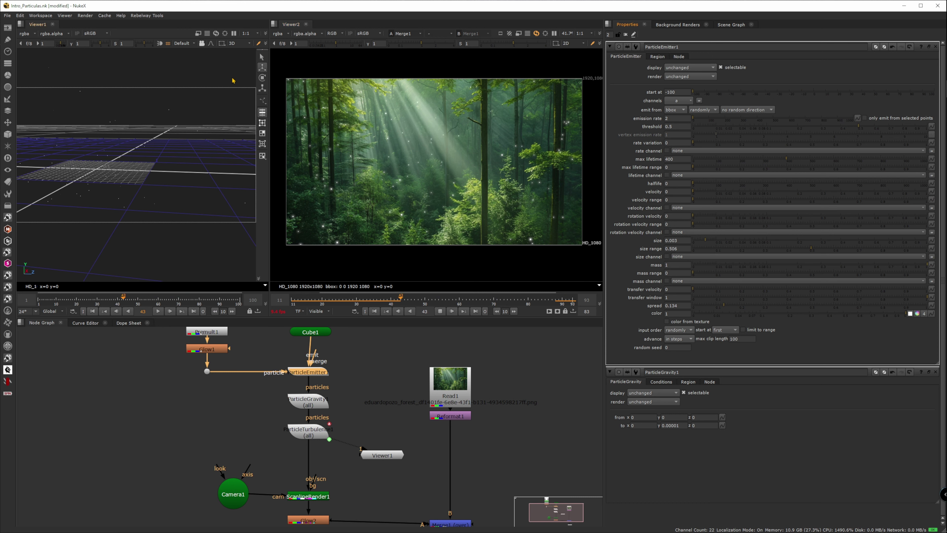
Close Viewer1 together with its empty pane and enlarge the composite viewer above the node graph.
click(53, 24)
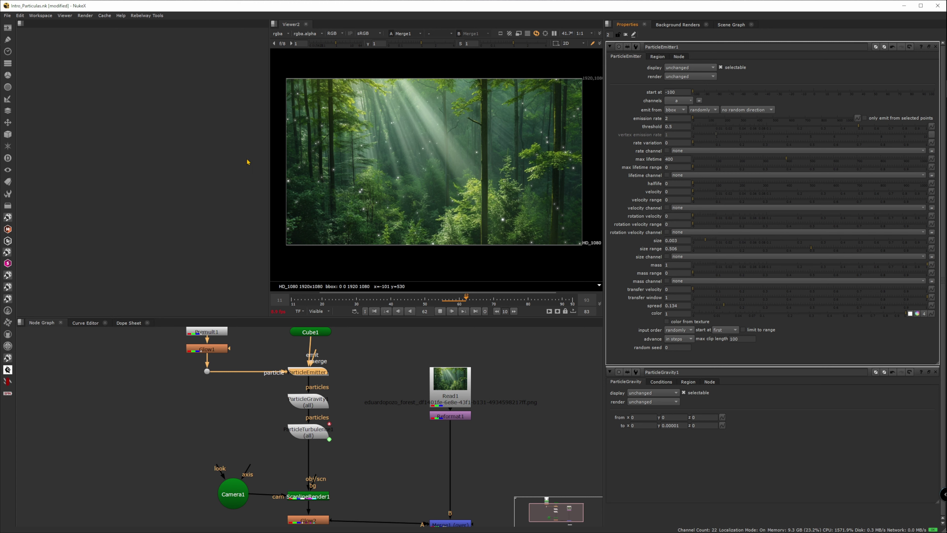
click(20, 23)
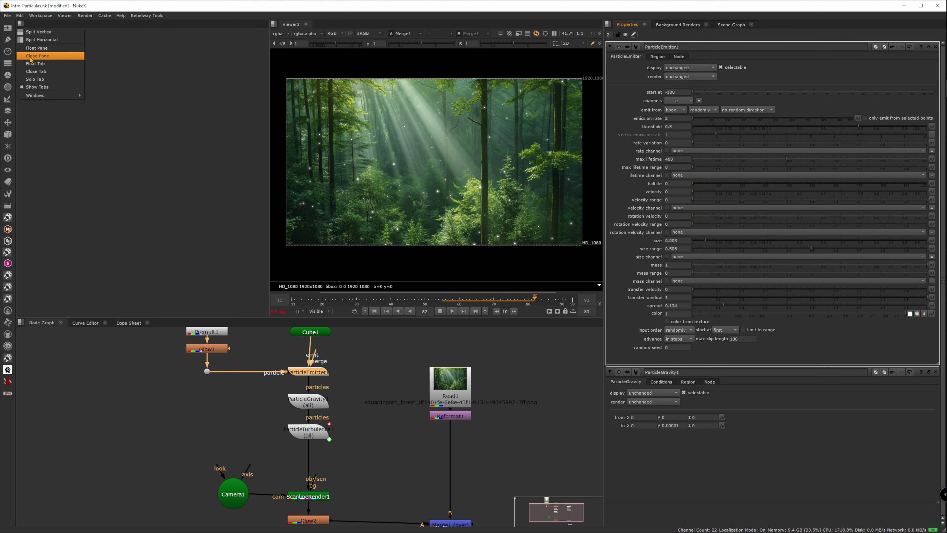
click(33, 56)
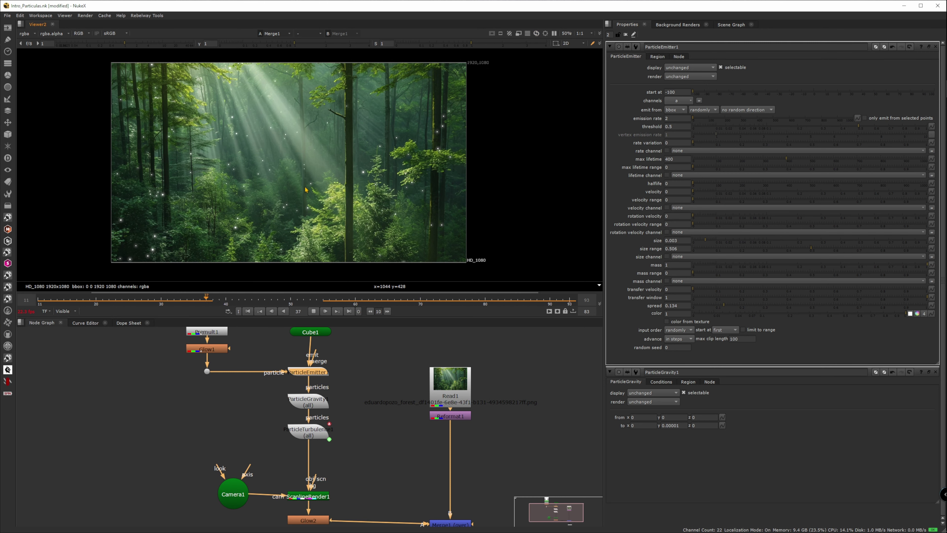
scroll(317, 359, down, 1)
drag(317, 359, 300, 388)
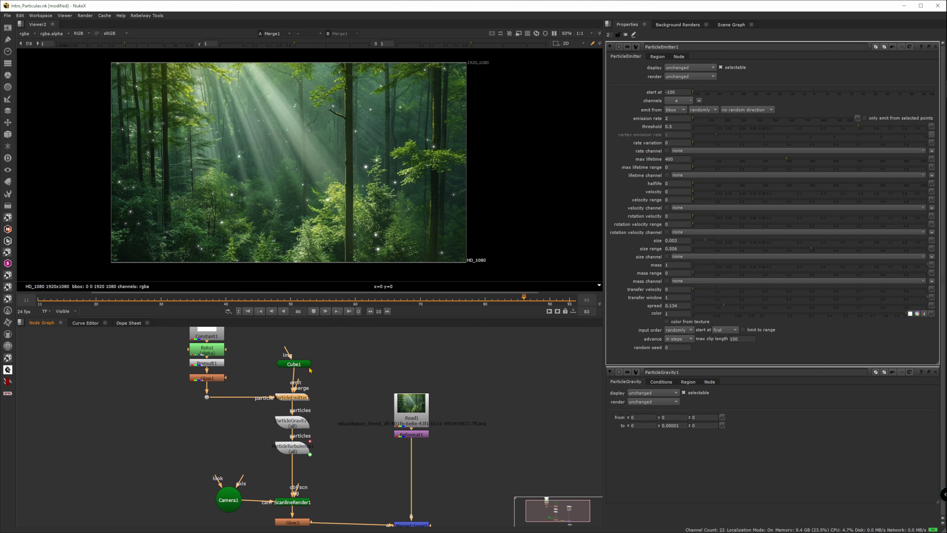
drag(307, 317, 306, 348)
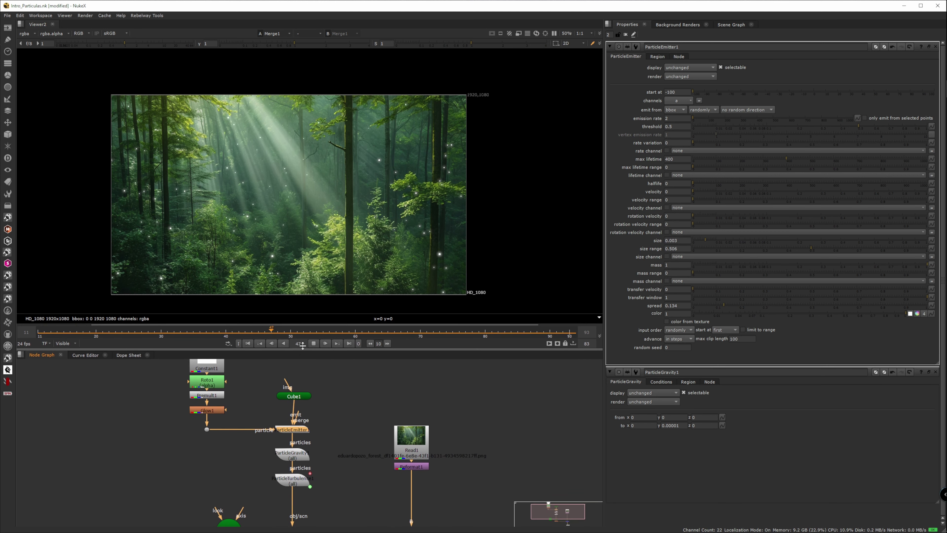
scroll(312, 391, down, 2)
scroll(312, 391, up, 2)
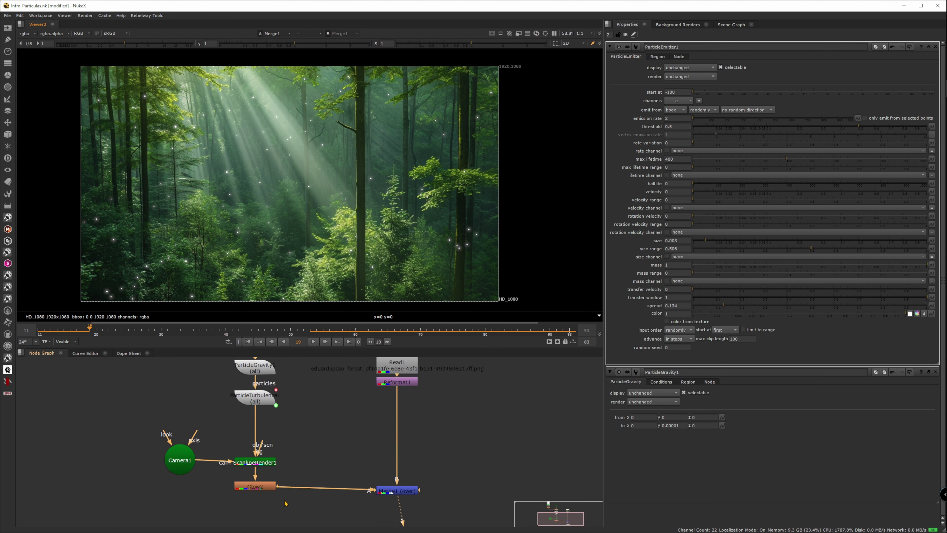
Change the Constant1 color to a light yellow-green of about 0.773, 1 and 0.397.
click(262, 465)
drag(212, 358, 250, 502)
drag(186, 423, 186, 408)
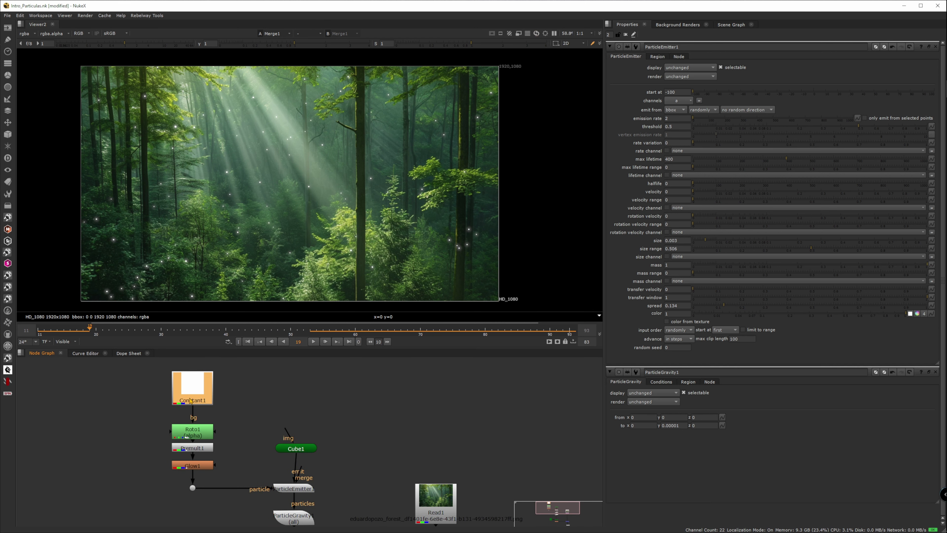
click(911, 75)
drag(628, 97, 632, 92)
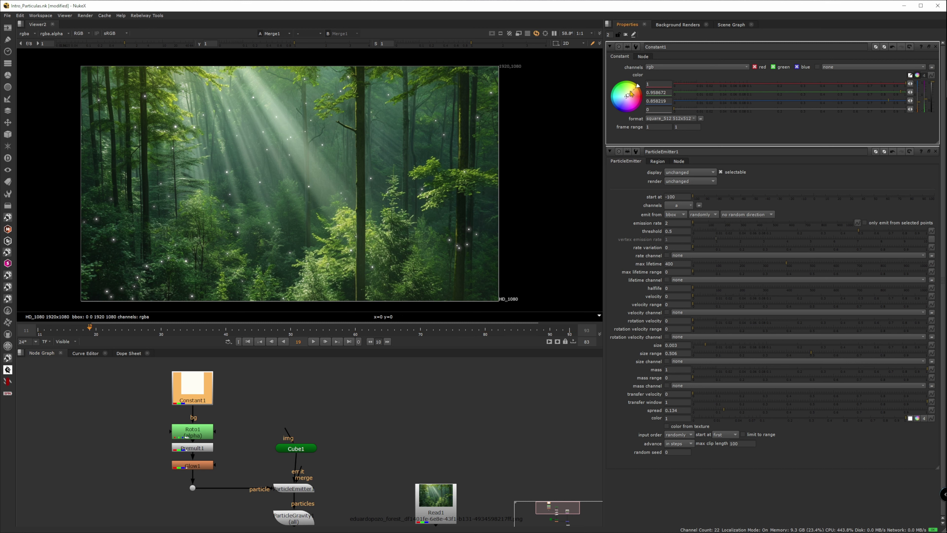
drag(627, 85, 626, 86)
scroll(271, 150, up, 10)
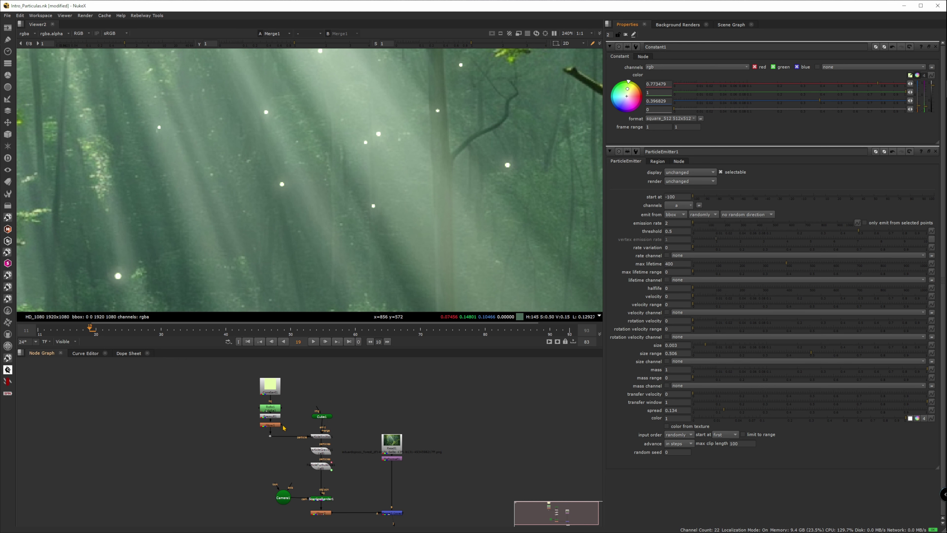
Tint Glow1 with a dark green sampled from the forest image in the viewer.
scroll(283, 428, up, 3)
double_click(274, 425)
click(911, 76)
click(918, 76)
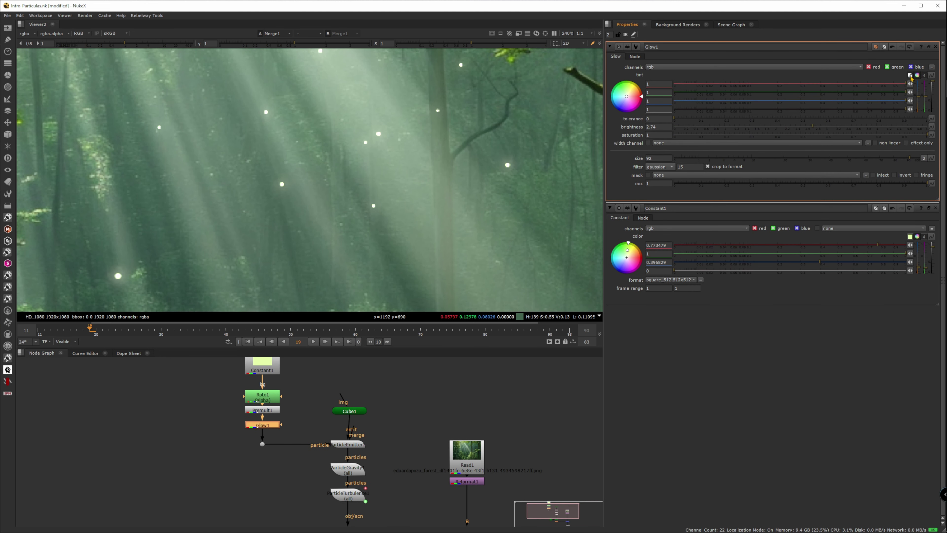
ctrl+click(478, 115)
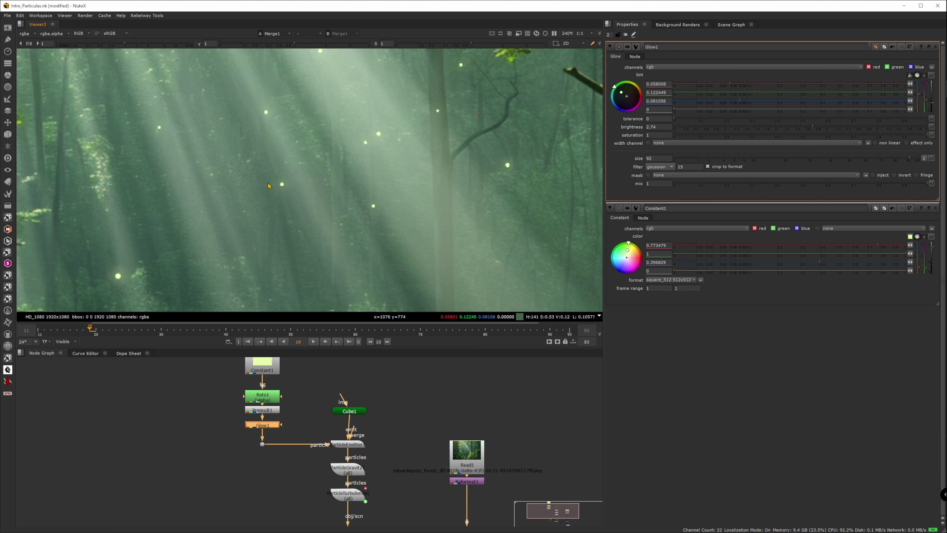
Play back the composite in the maximized viewer and examine the color and glow of the particles.
key(f)
scroll(279, 209, down, 2)
key(space)
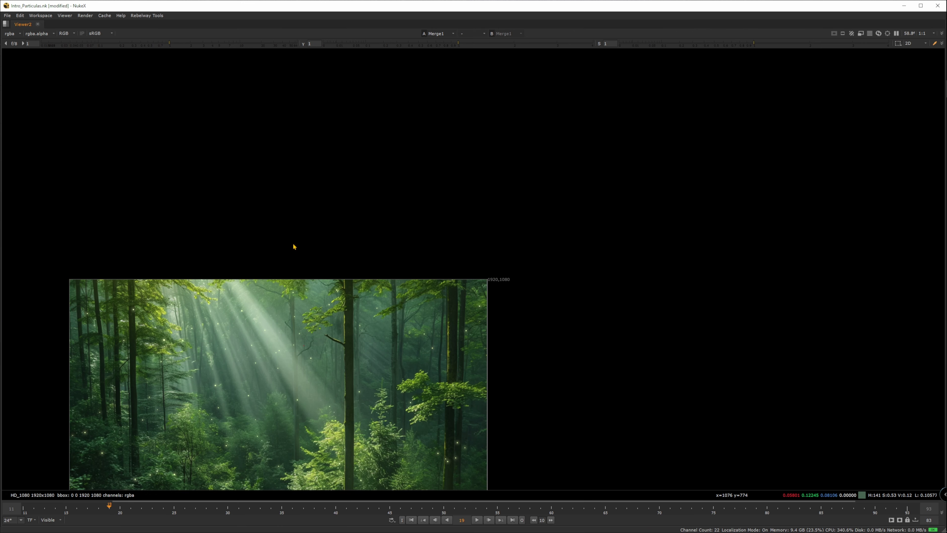
drag(293, 244, 449, 157)
scroll(439, 221, up, 1)
drag(414, 312, 433, 276)
scroll(433, 276, up, 1)
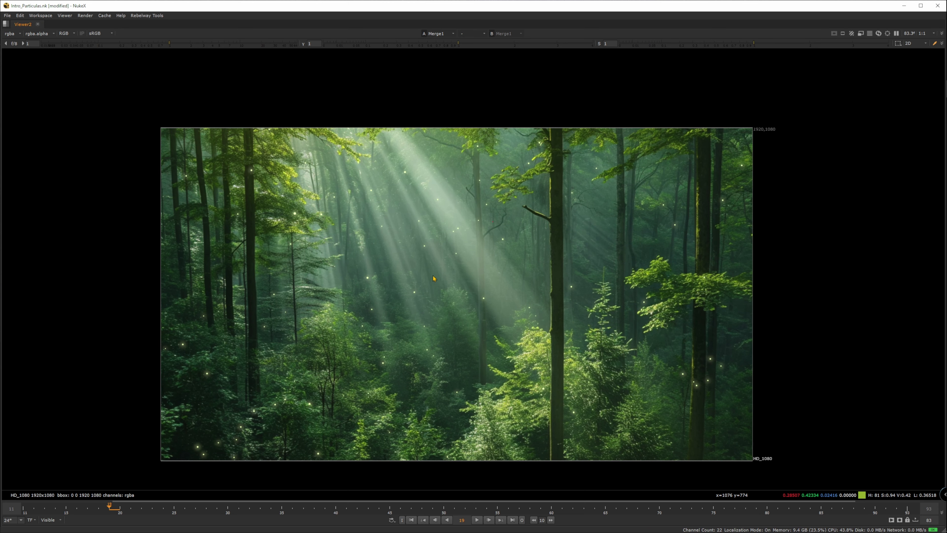
click(477, 521)
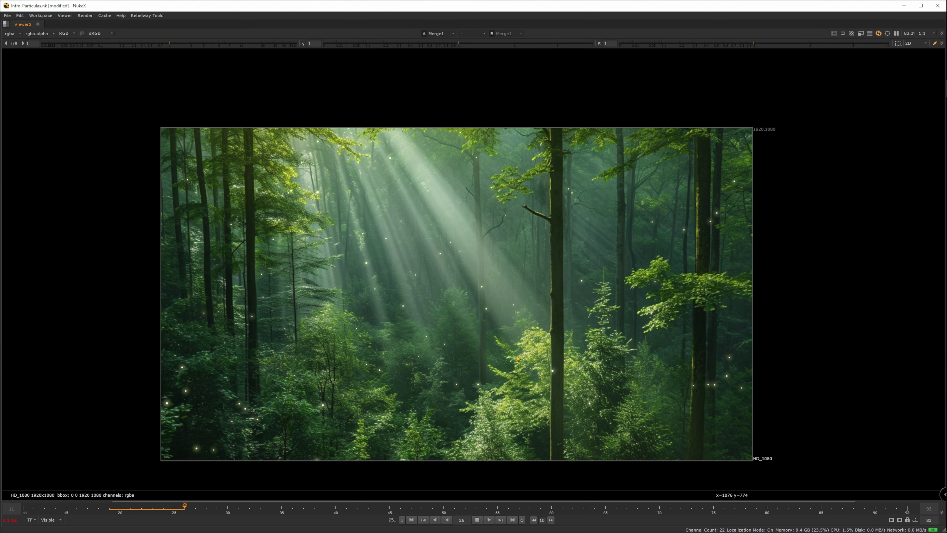
scroll(514, 359, up, 1)
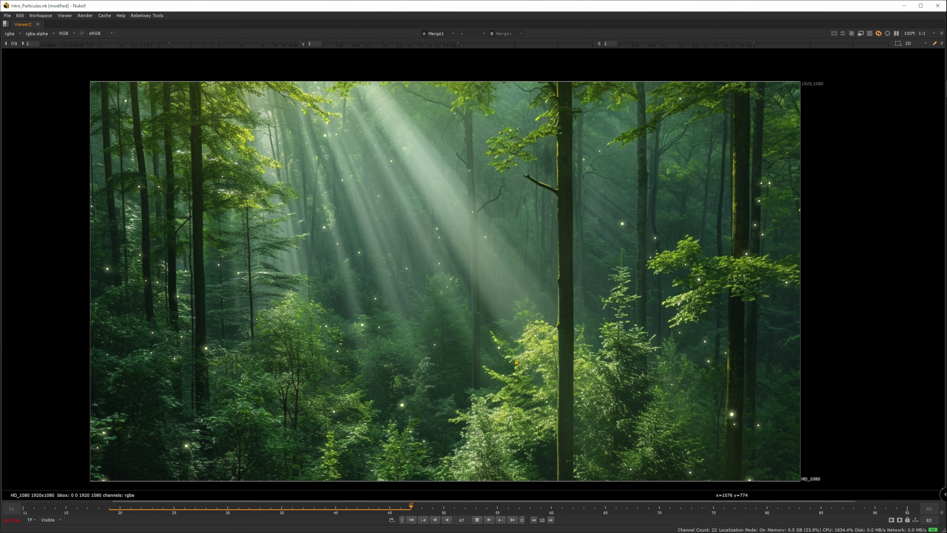